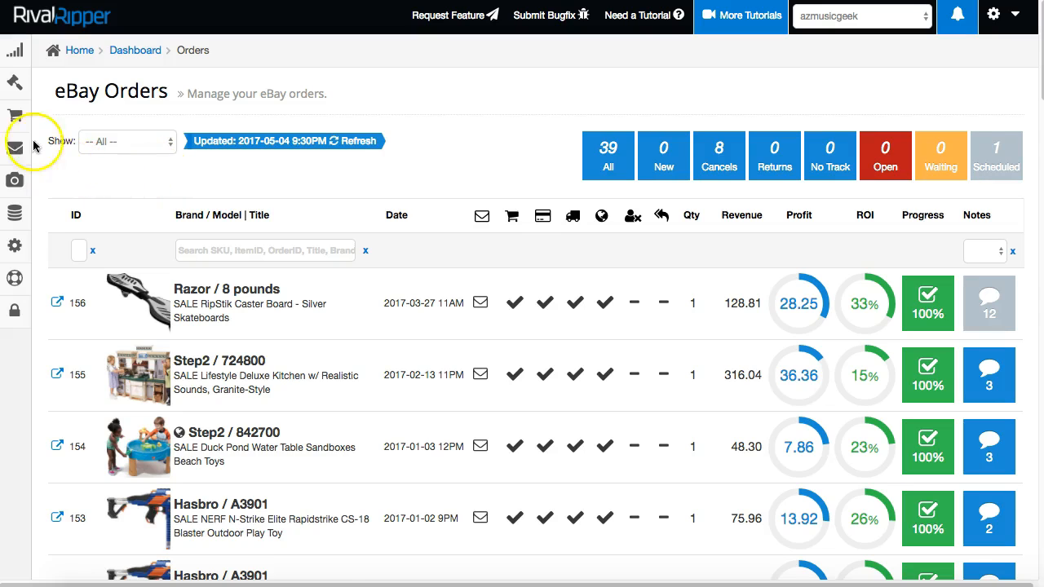
Open the progress details of the Razor caster board order and look at its inventory source selection without changing it
mouse_move(24, 122)
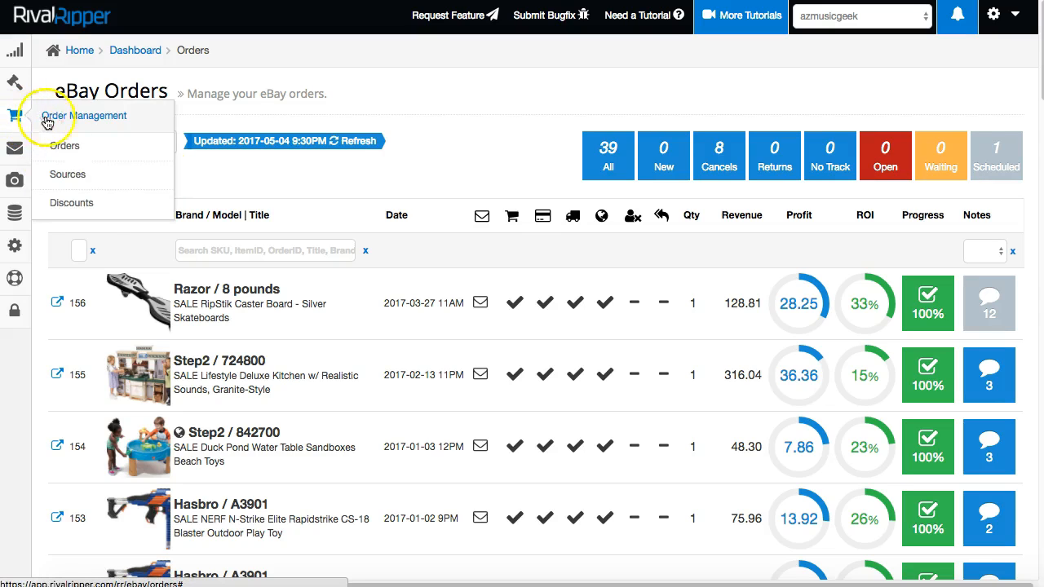
click(926, 314)
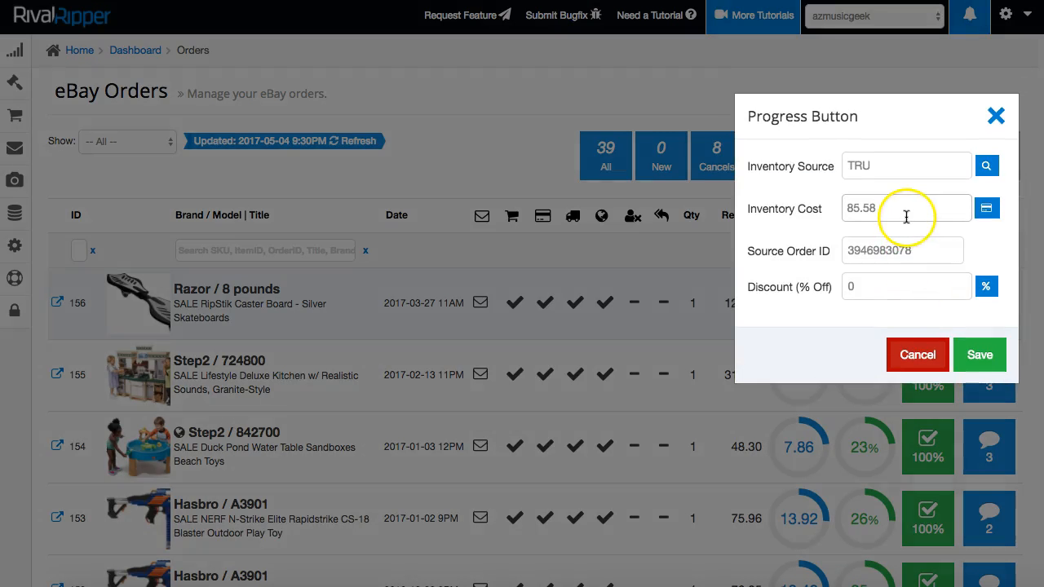
click(915, 349)
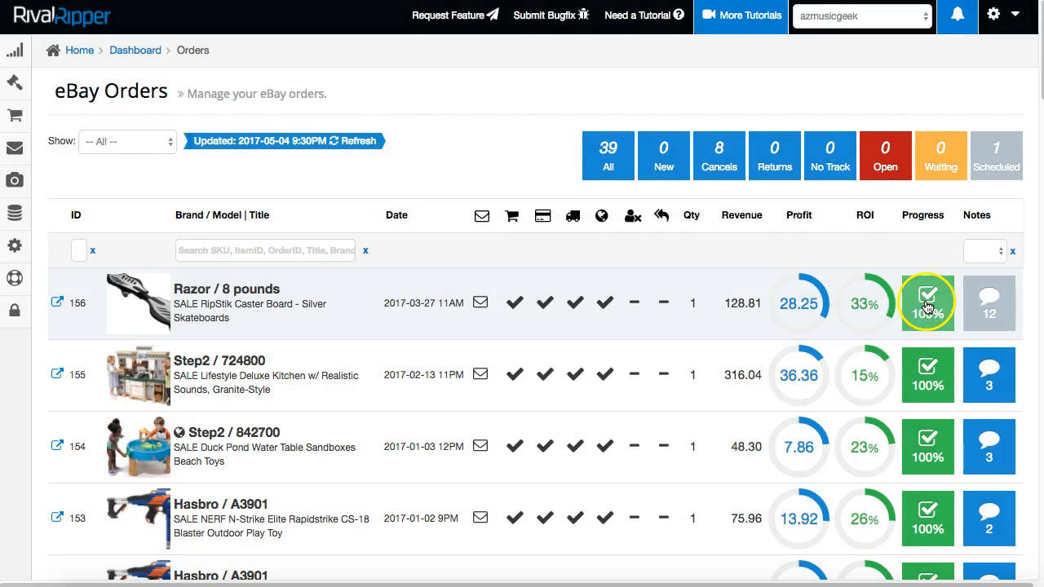
click(926, 303)
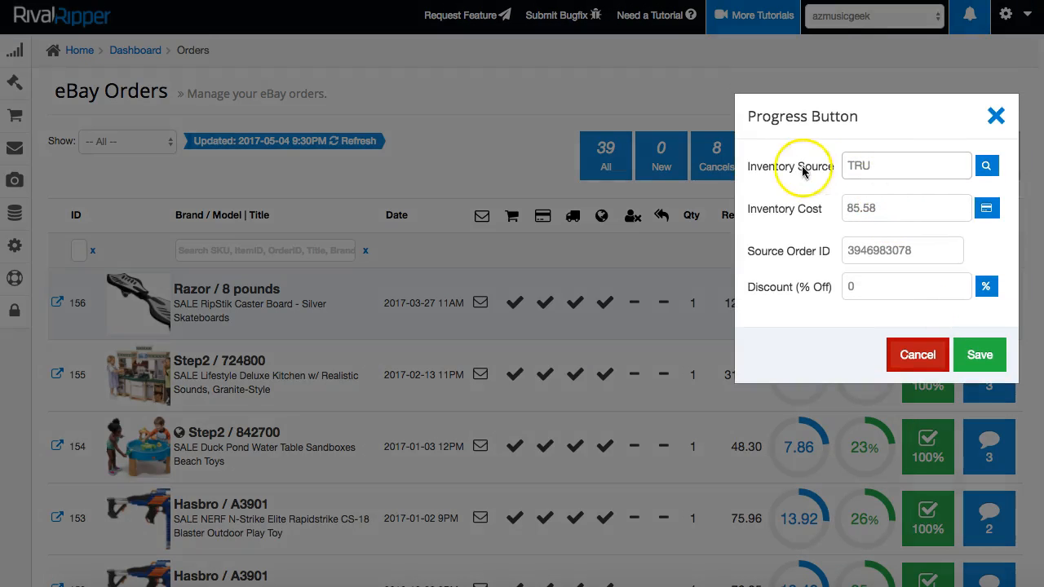
click(885, 168)
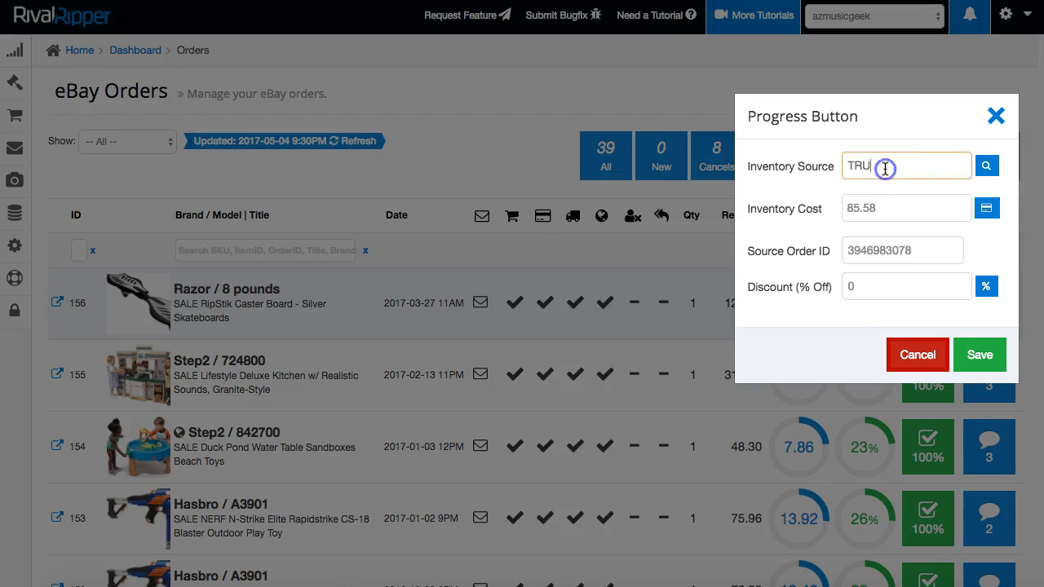
click(985, 167)
click(466, 95)
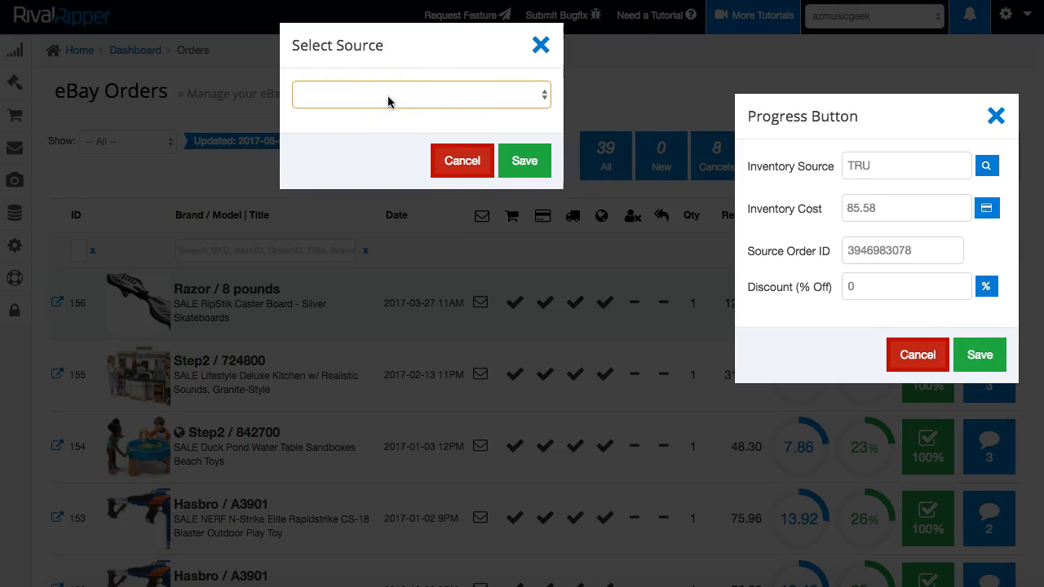
click(462, 163)
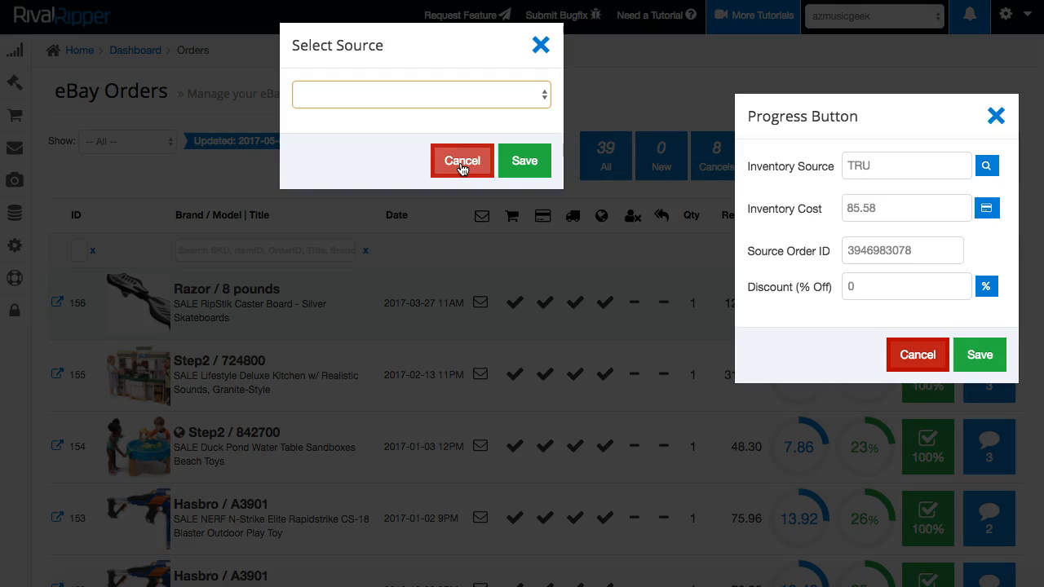
click(462, 162)
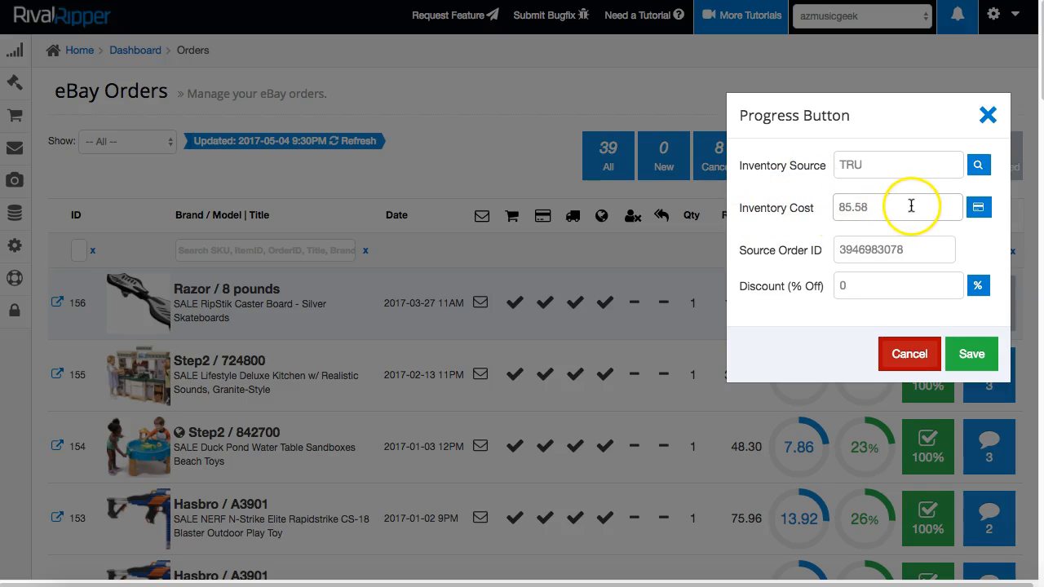
Examine the order's inventory cost, source, source order ID and discount fields, and close the details without saving
click(909, 207)
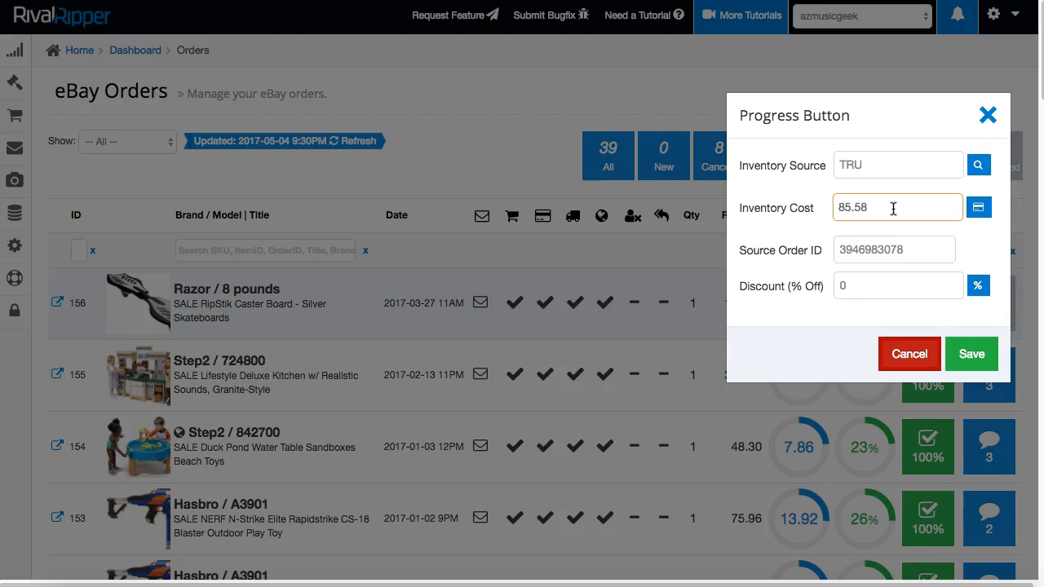
click(909, 166)
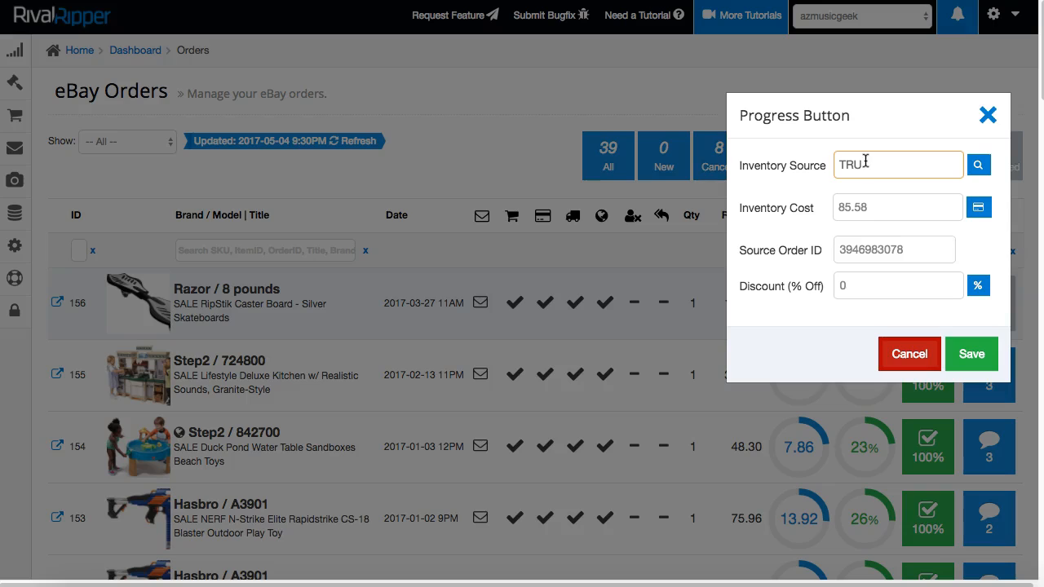
click(881, 209)
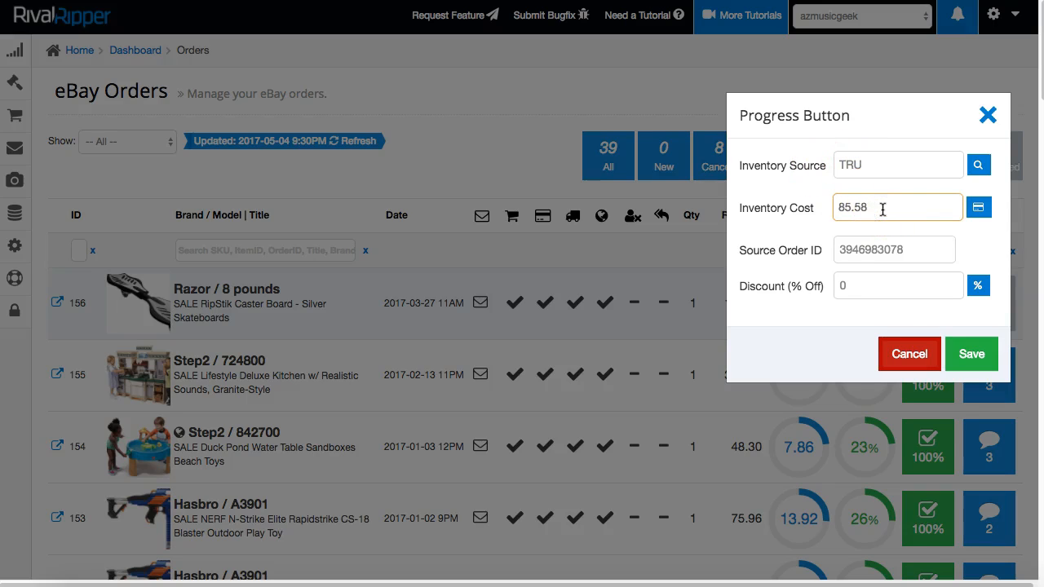
click(892, 206)
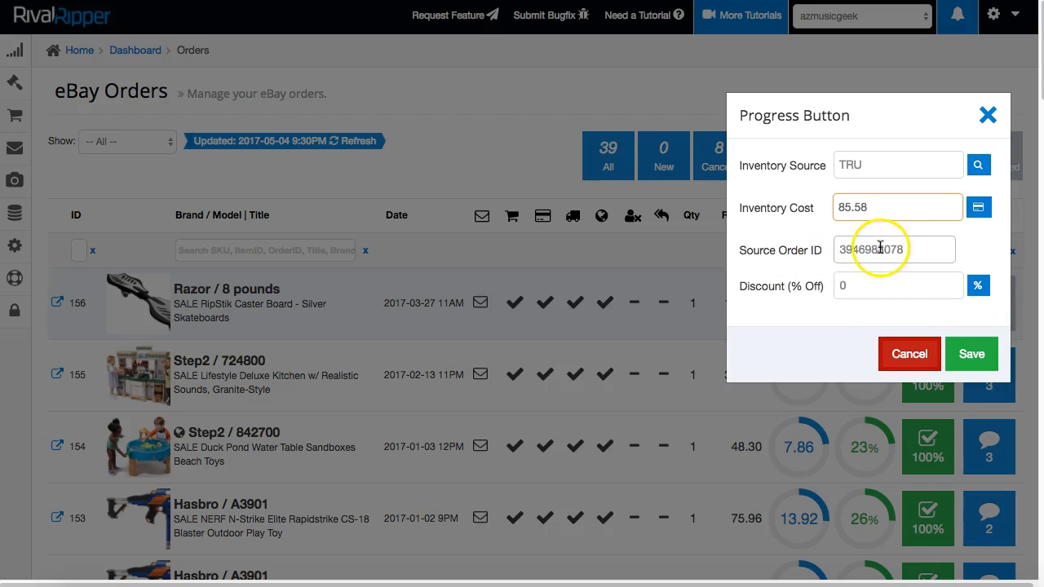
double_click(907, 248)
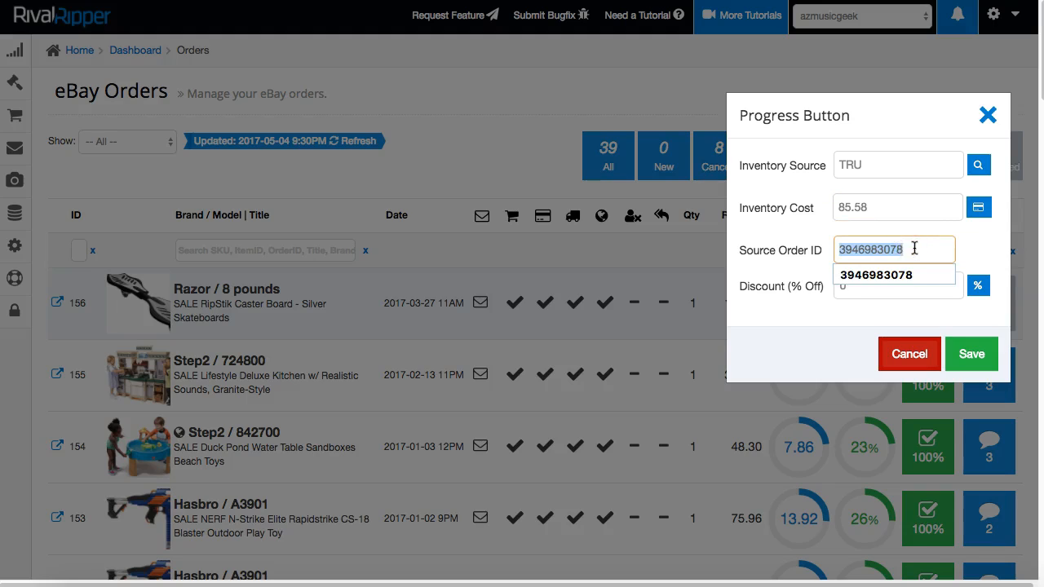
click(914, 248)
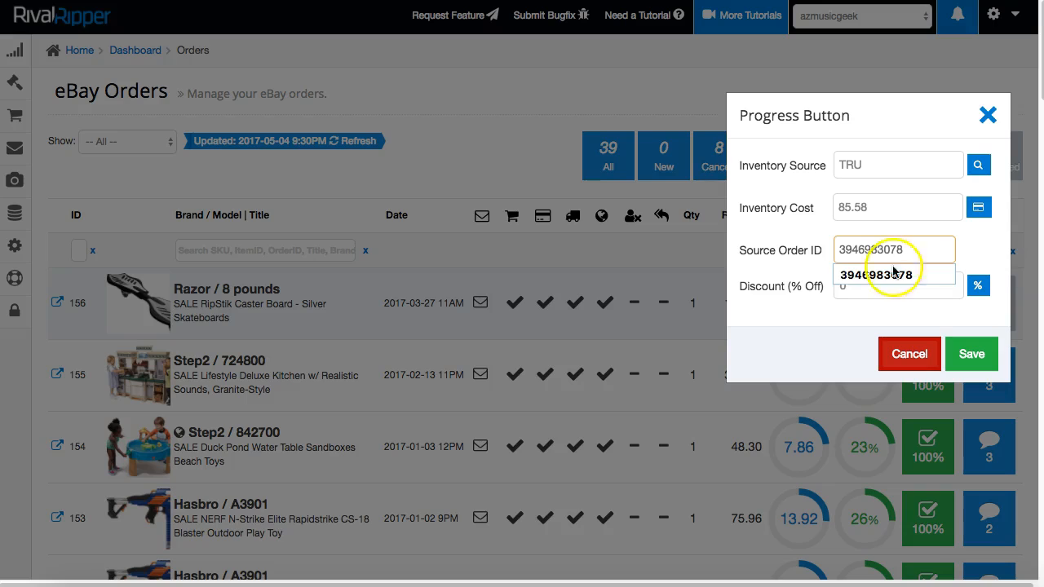
click(872, 289)
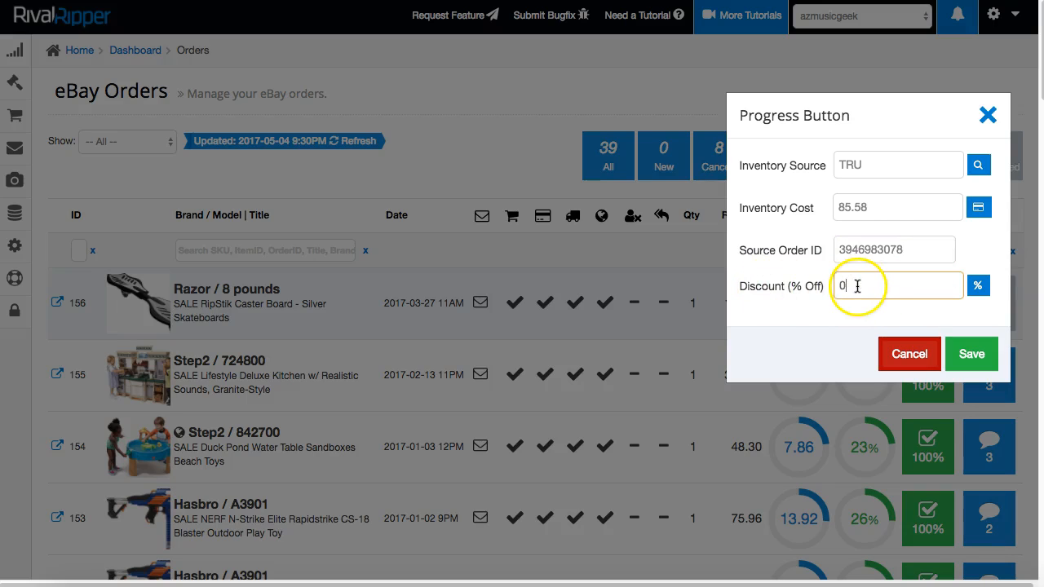
click(926, 364)
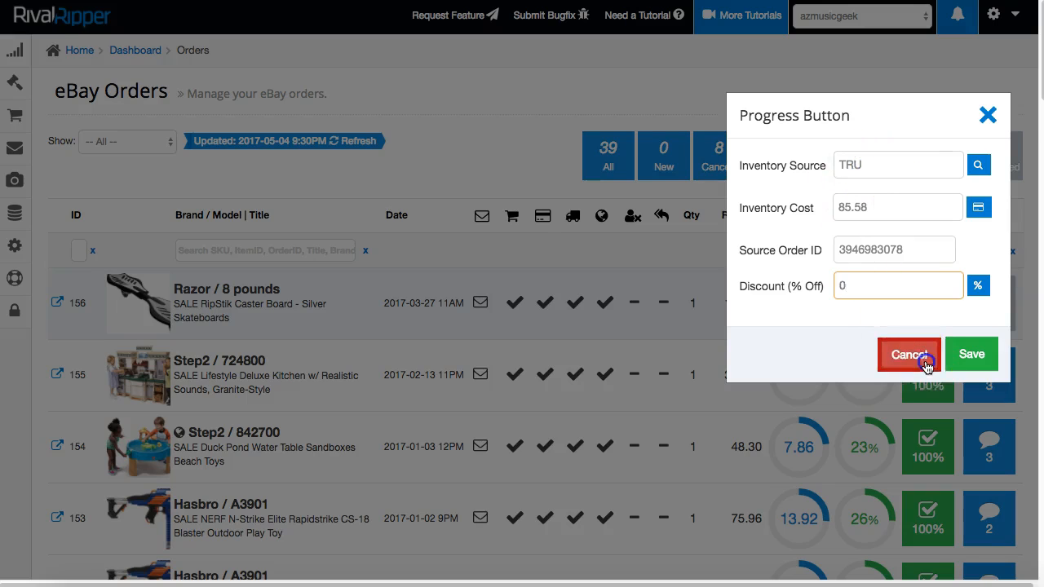
mouse_move(21, 129)
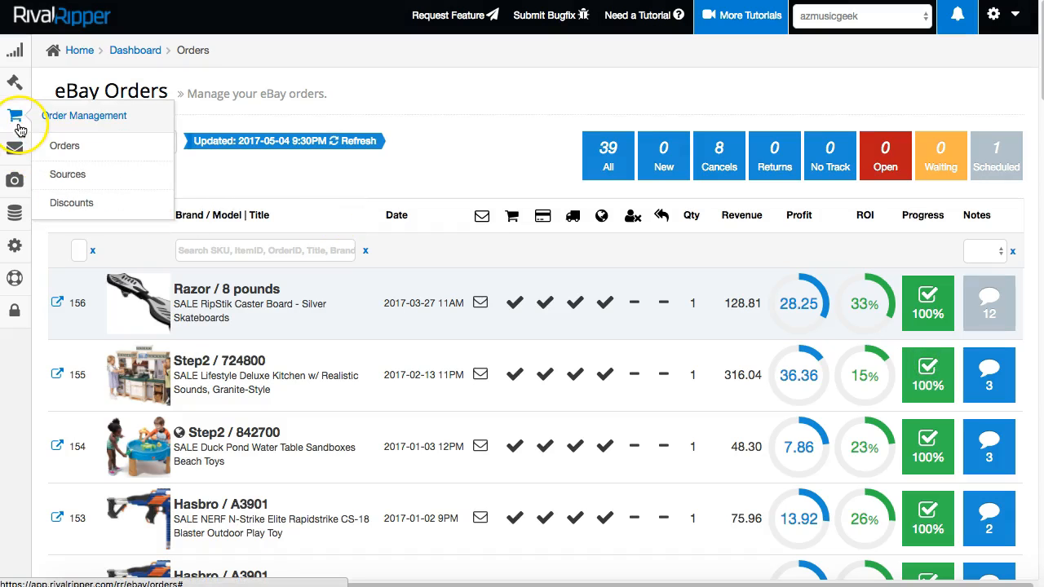
click(93, 173)
click(955, 221)
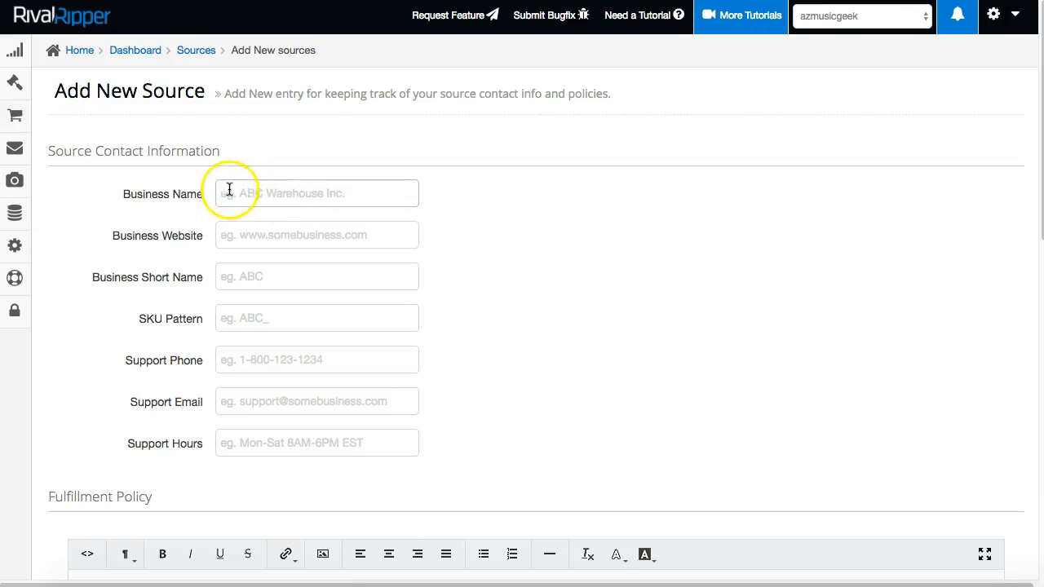
click(295, 193)
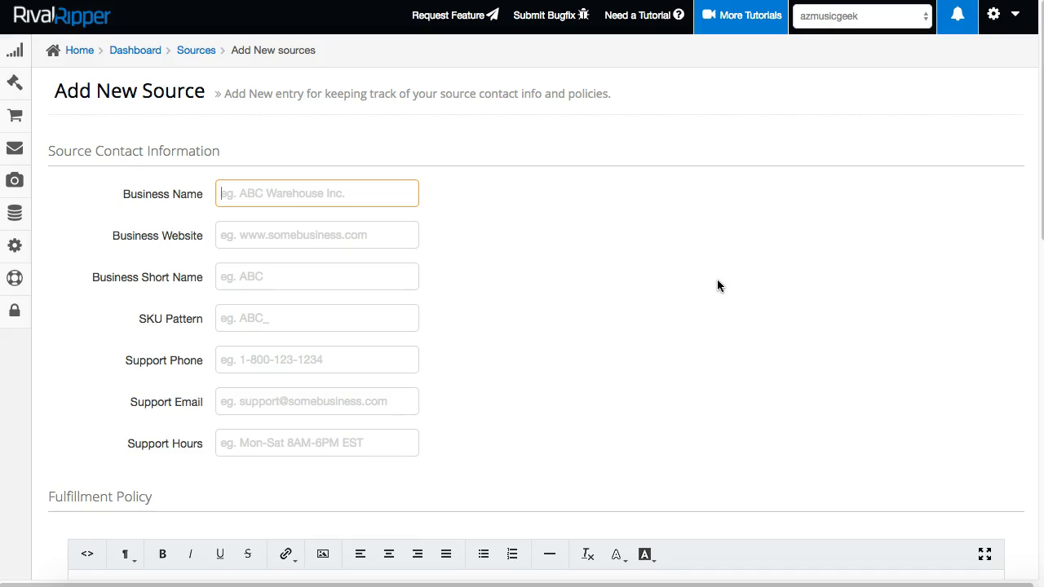
text(Toys R Us)
key(Tab)
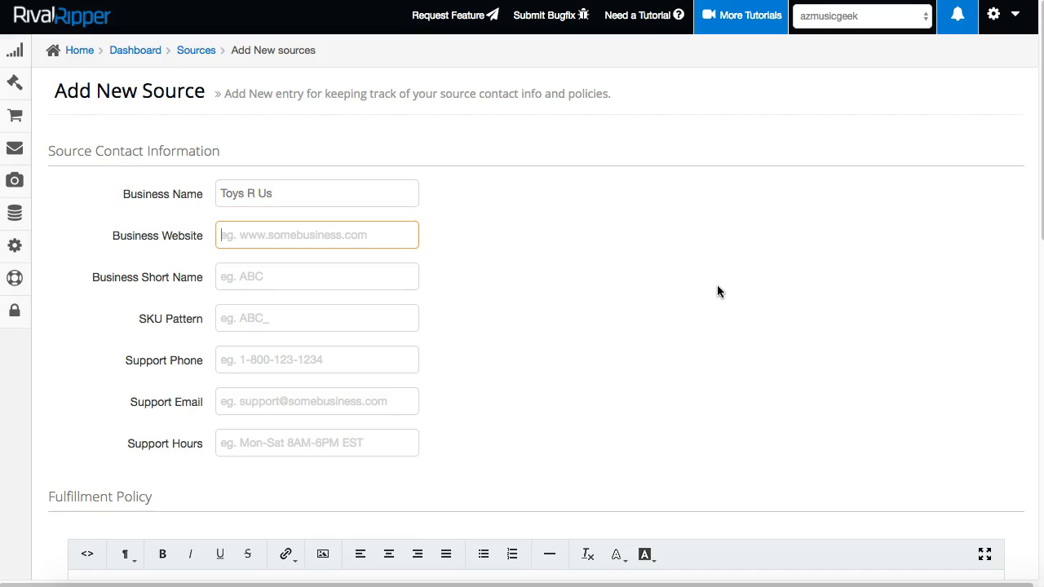
text(ww)
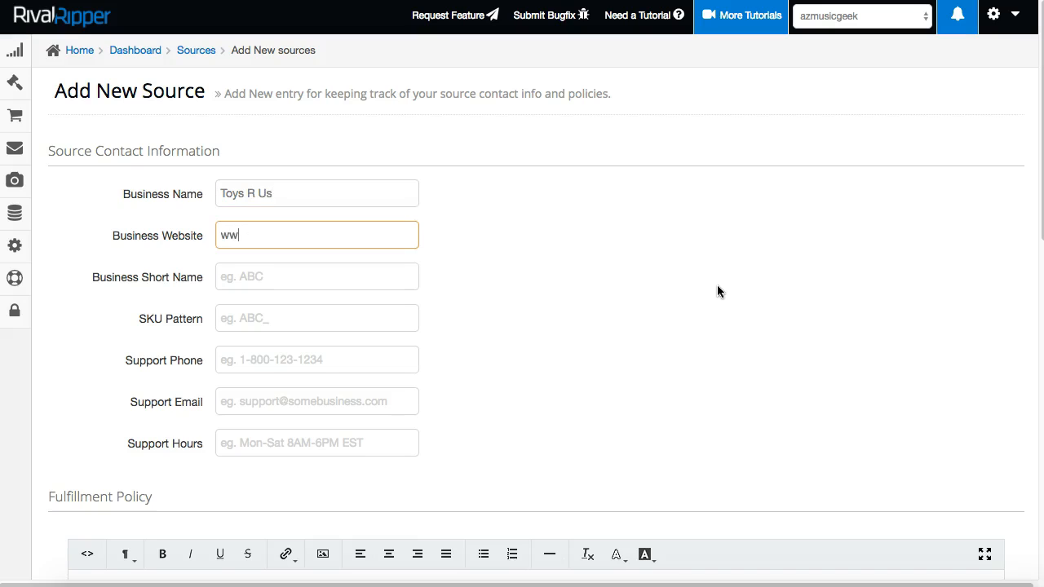
text(w.toysrus.com)
key(Tab)
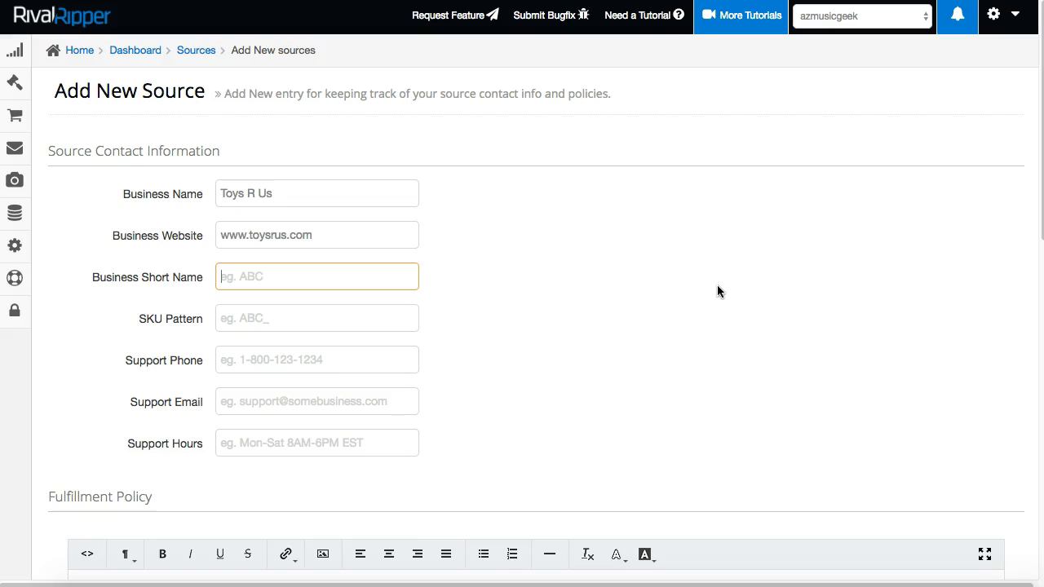
Set the source's business short name to TRU and its SKU pattern to TRU_
text(TRU)
key(Tab)
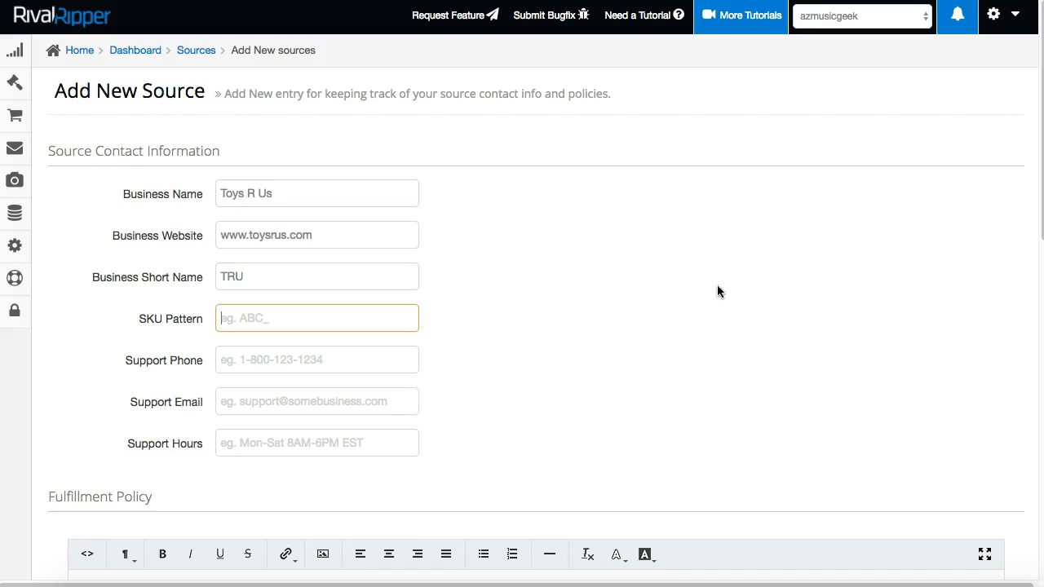
text(TRU_)
Try the sample endings 123456 and ABC123 after the TRU_ prefix in the SKU pattern, removing each one again
text(123456)
key(BackSpace)
key(BackSpace)
key(BackSpace)
key(BackSpace)
key(BackSpace)
key(BackSpace)
text(ABC123)
key(BackSpace)
key(BackSpace)
key(BackSpace)
key(BackSpace)
key(BackSpace)
key(BackSpace)
Examine the SKU pattern, the support contact fields, and the fulfillment and return policy editors of the new source form
drag(305, 313, 147, 319)
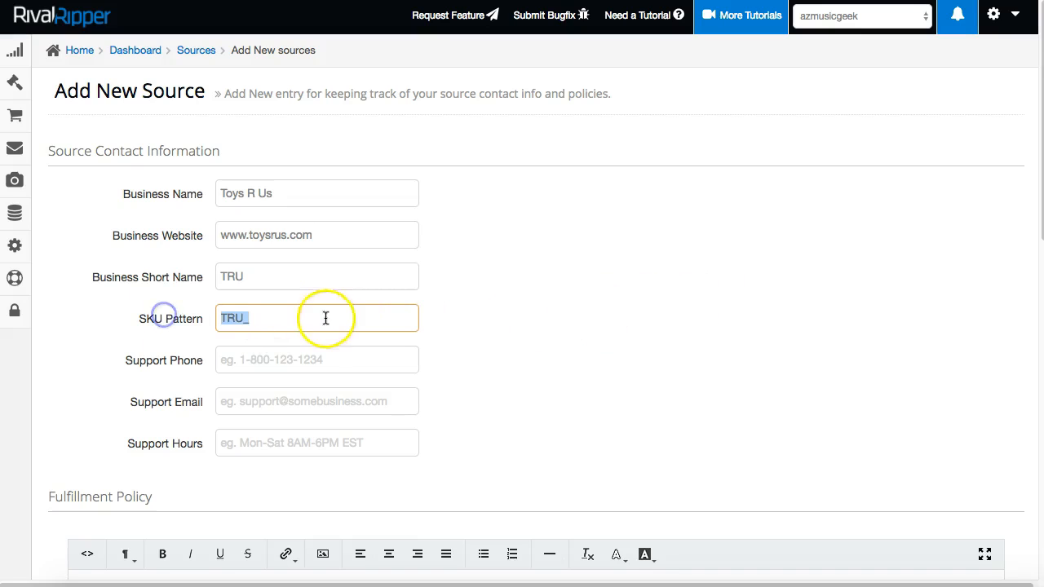
click(261, 362)
click(261, 404)
click(256, 443)
scroll(119, 361, down, 4)
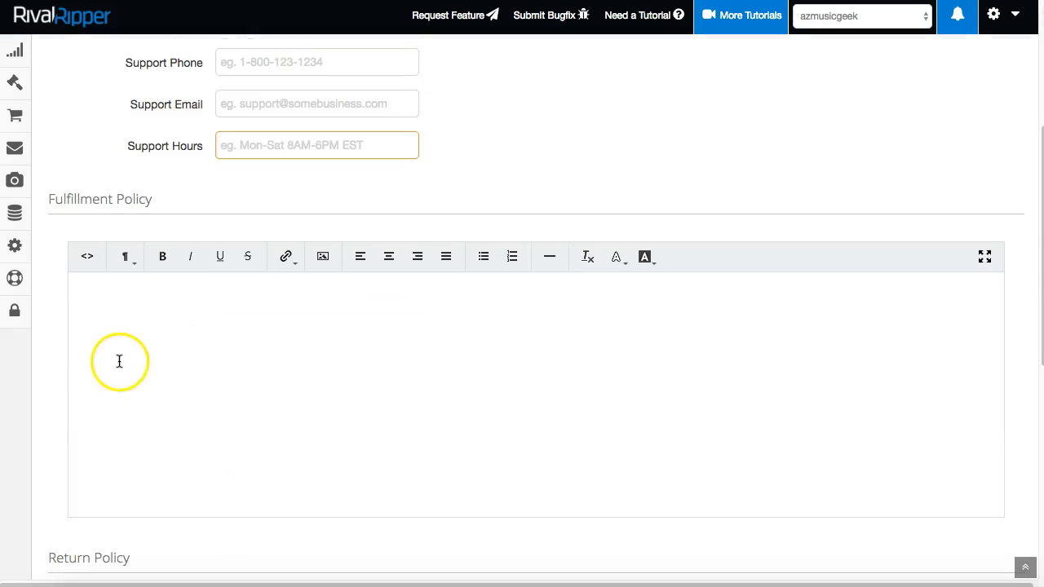
scroll(204, 383, down, 2)
scroll(187, 273, up, 1)
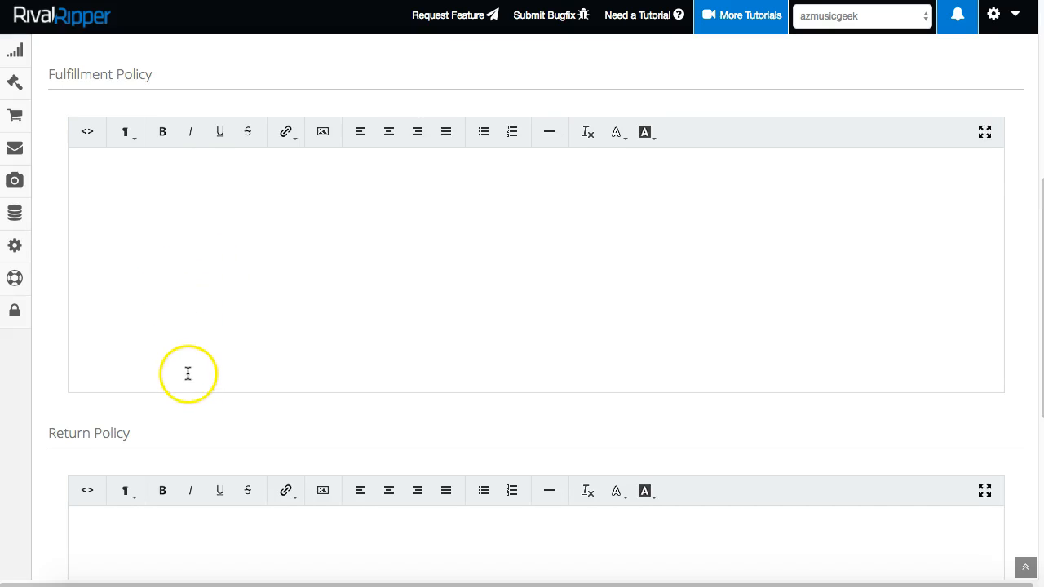
scroll(137, 433, down, 1)
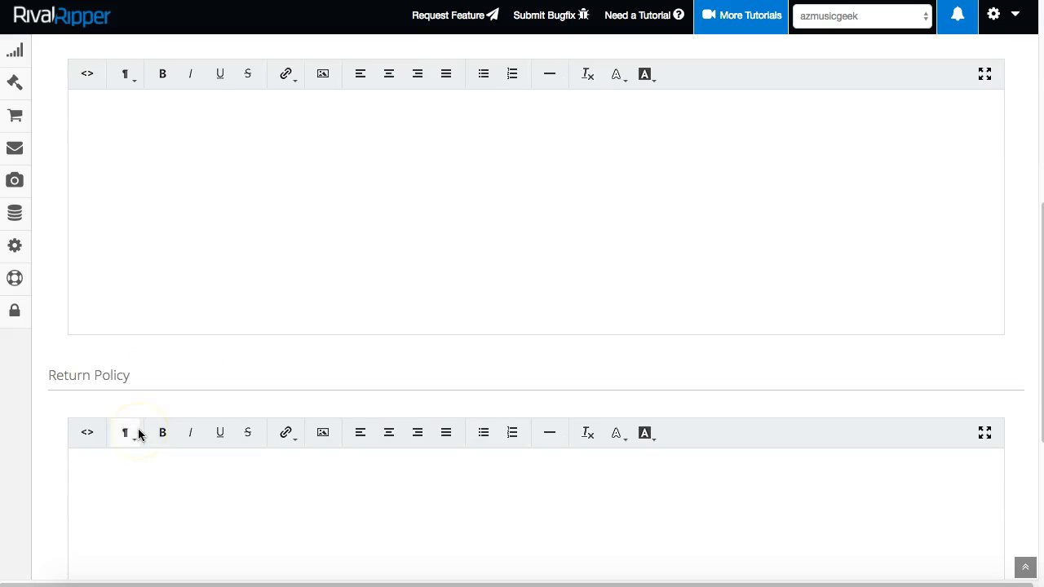
scroll(69, 381, down, 3)
click(136, 380)
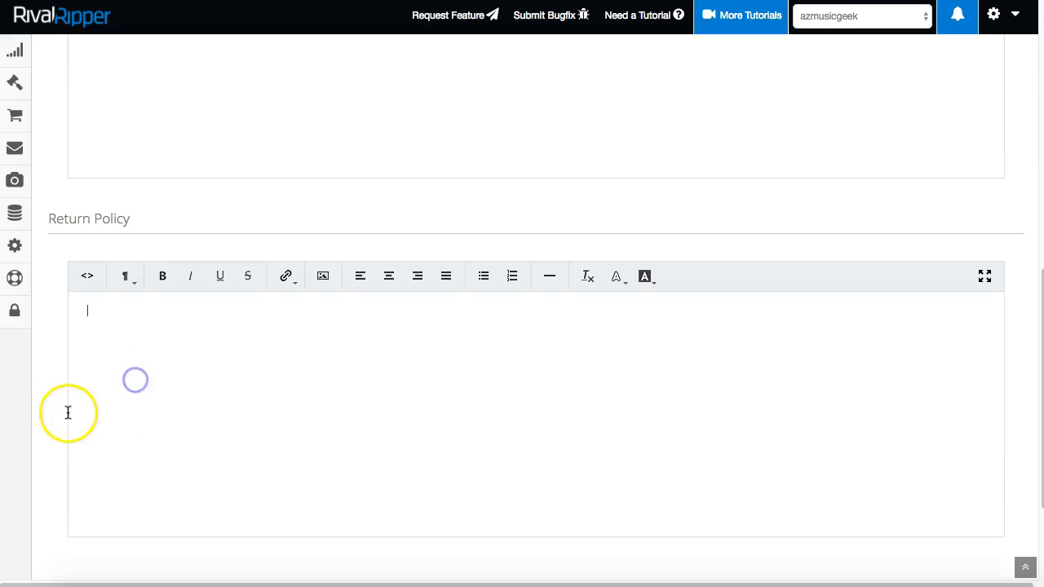
scroll(66, 412, down, 3)
scroll(61, 403, up, 6)
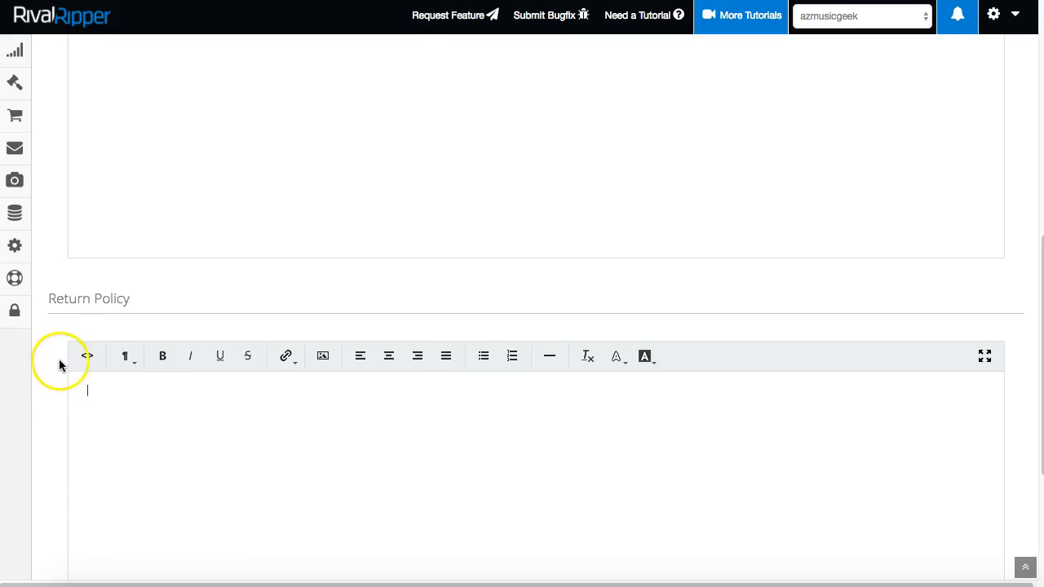
scroll(46, 263, up, 3)
click(189, 326)
scroll(103, 233, up, 1)
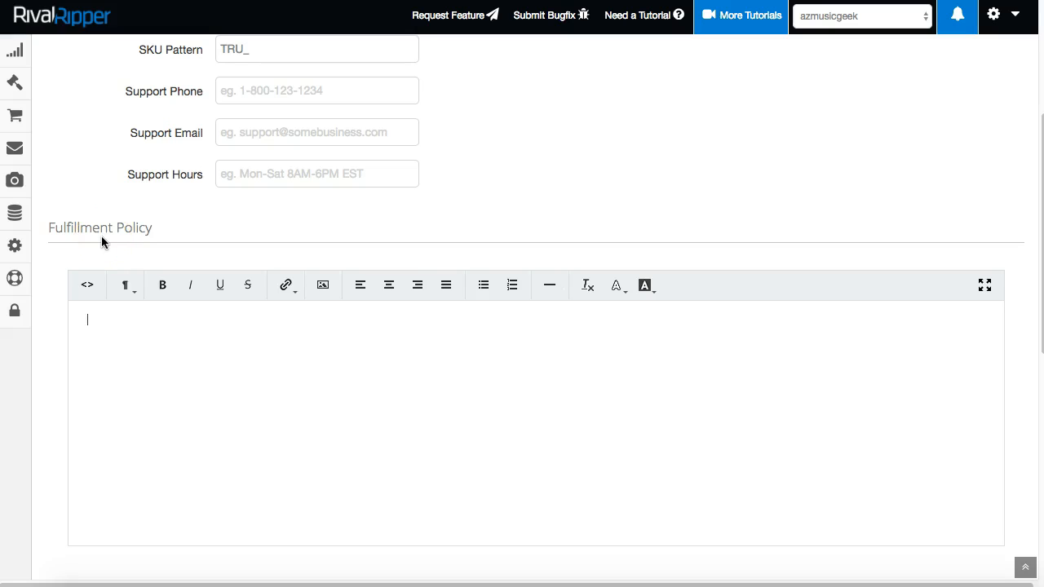
Save the new Toys R Us source with the support and policy fields left empty
scroll(101, 235, up, 2)
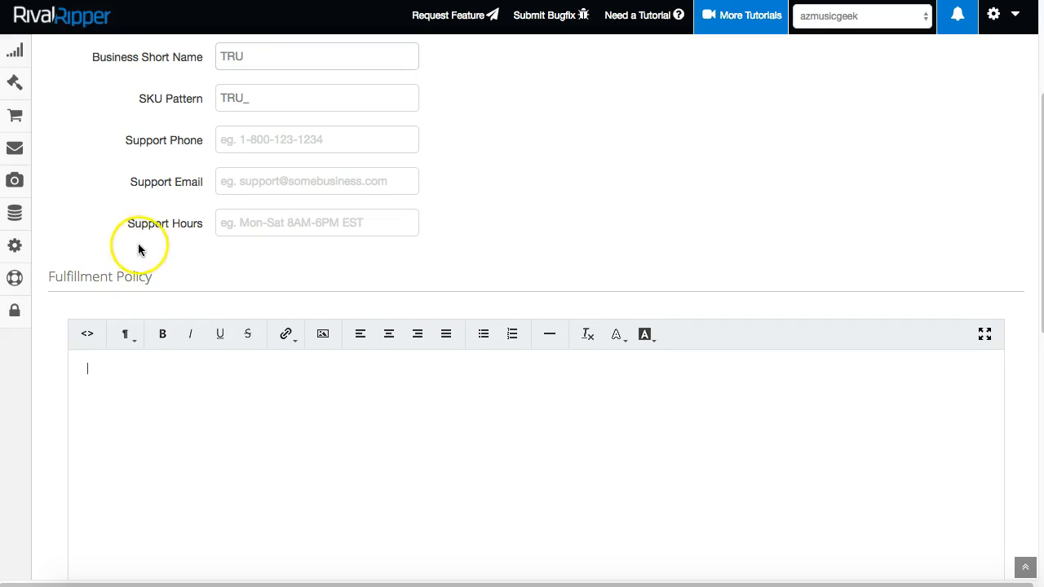
scroll(139, 250, up, 1)
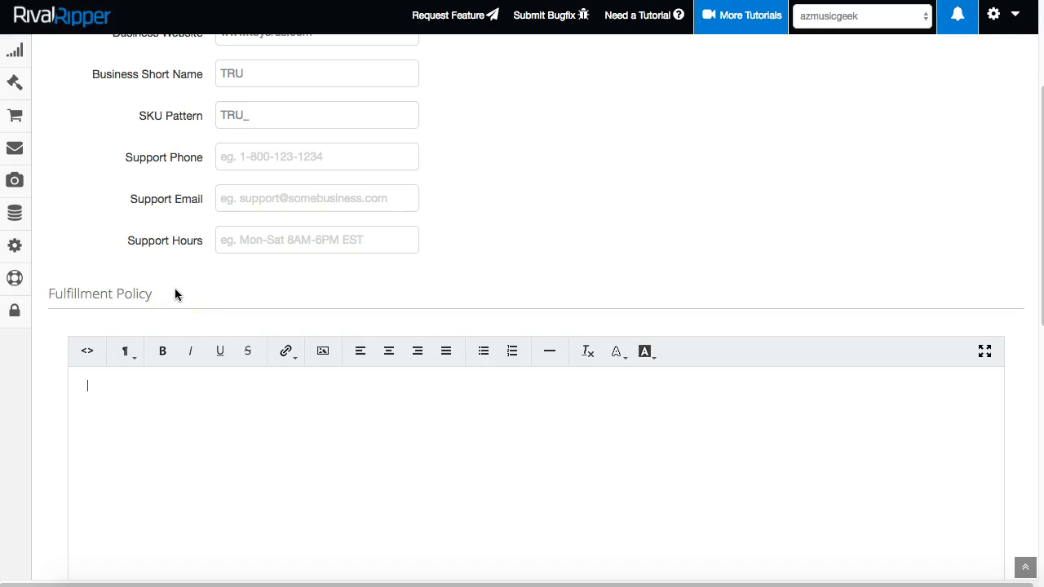
scroll(144, 260, up, 1)
scroll(145, 263, up, 6)
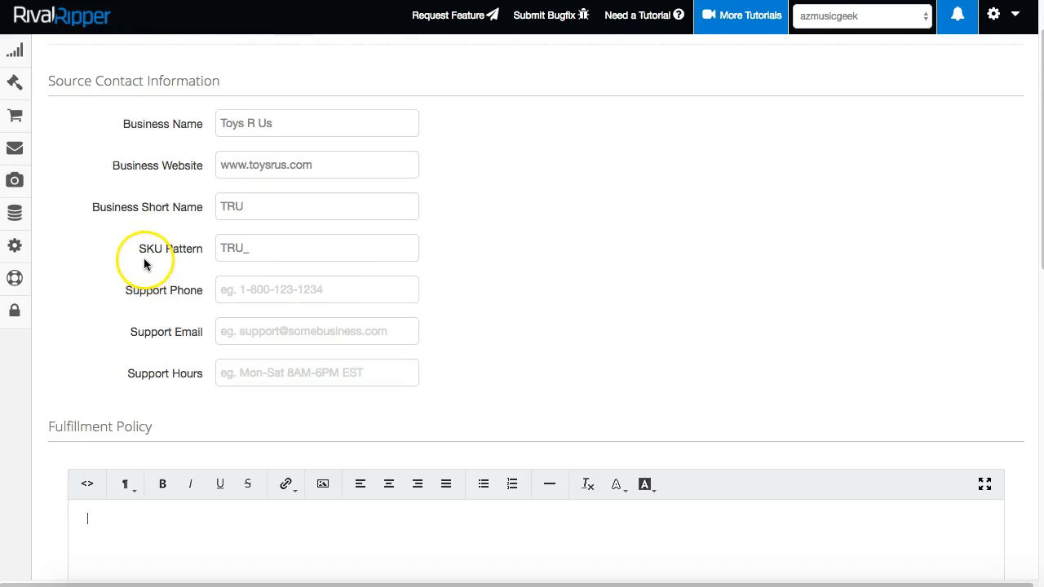
click(256, 244)
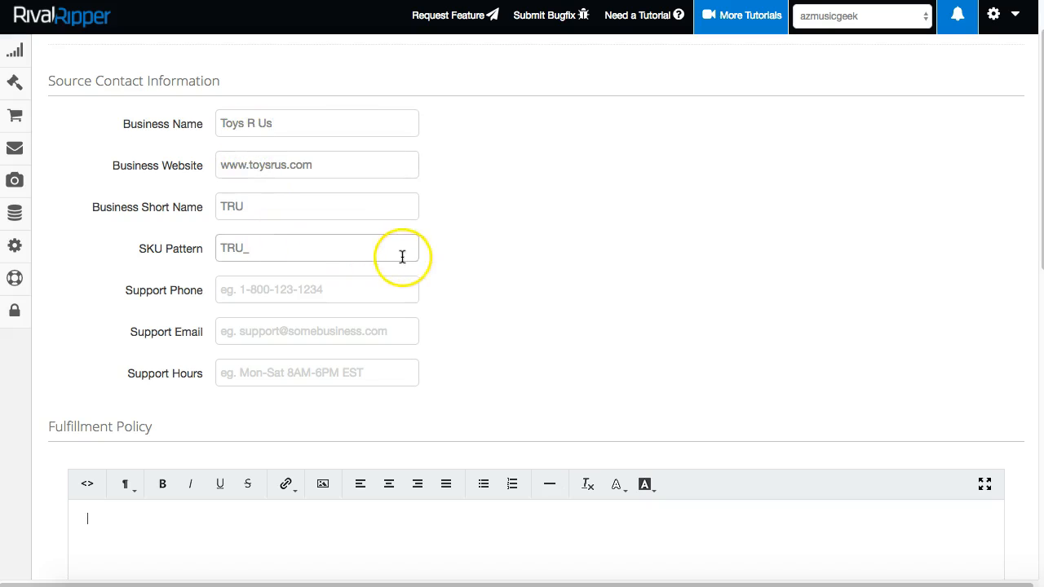
key(Return)
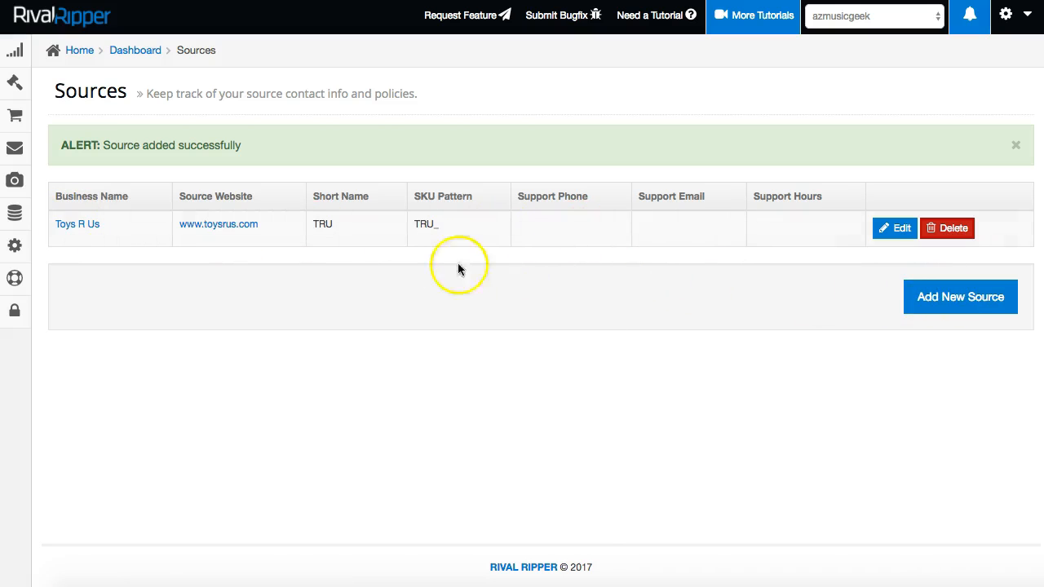
Go to the source discounts list and delete its test entry, confirming the deletion
mouse_move(30, 151)
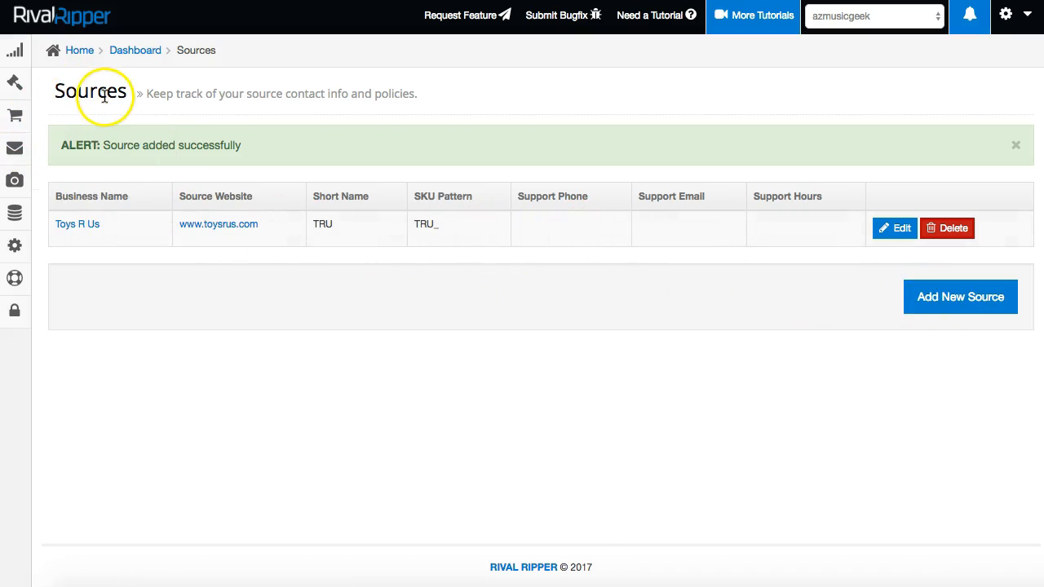
mouse_move(99, 135)
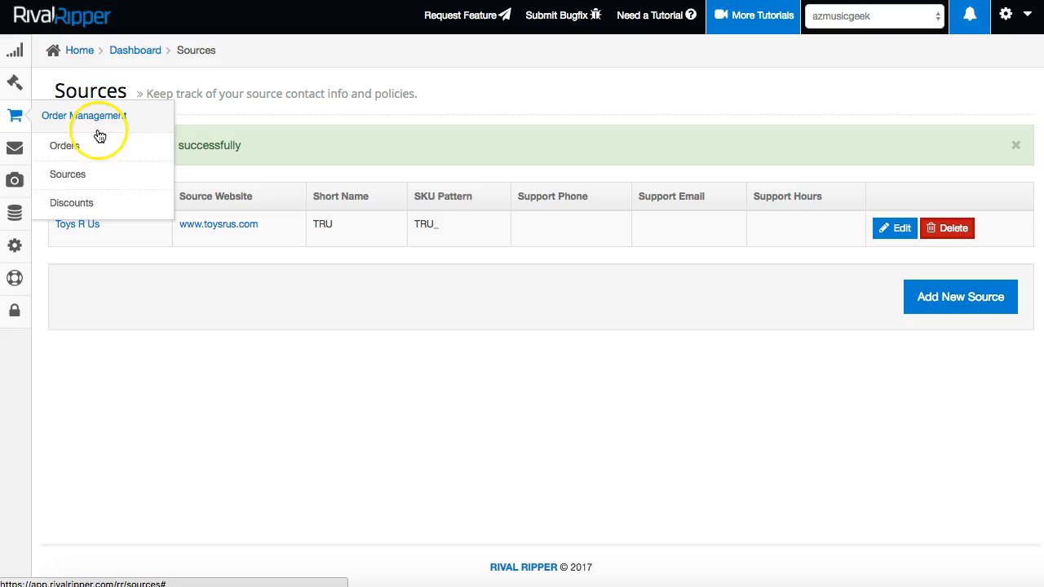
click(72, 203)
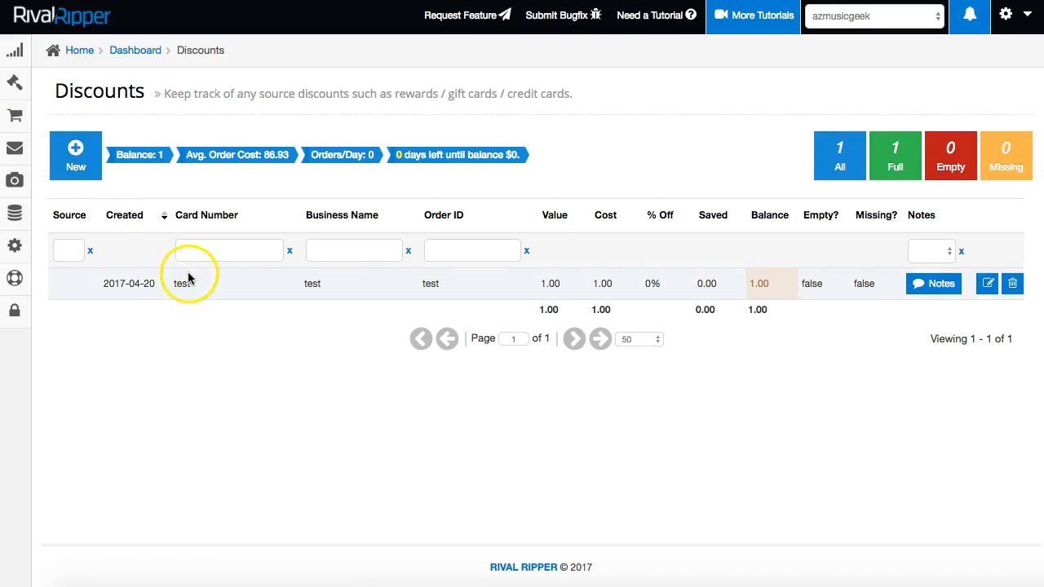
click(1011, 285)
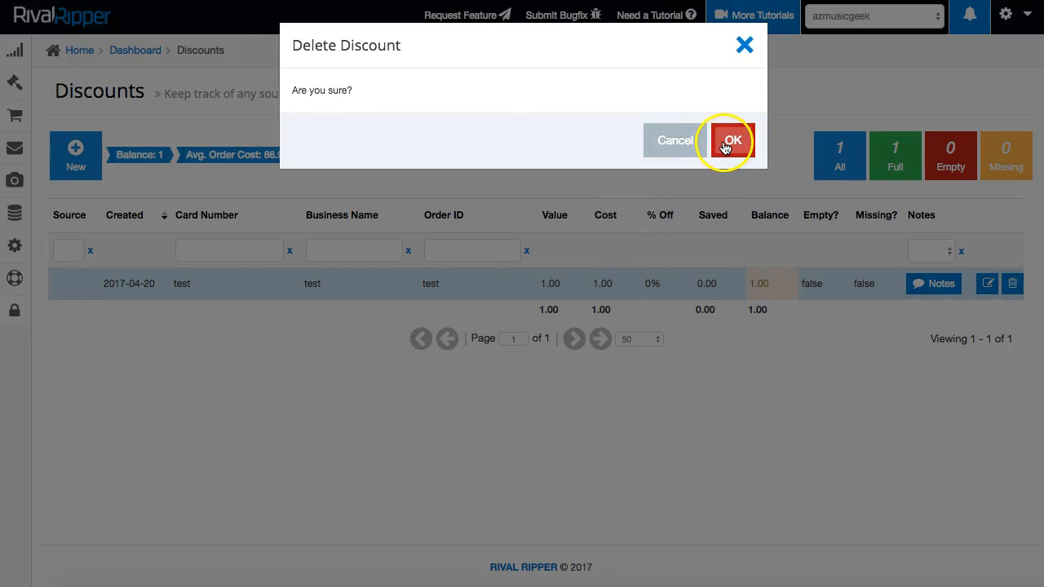
click(721, 145)
Start a new discount entry, enter the gift card number, and assign it to the source TRU
click(75, 210)
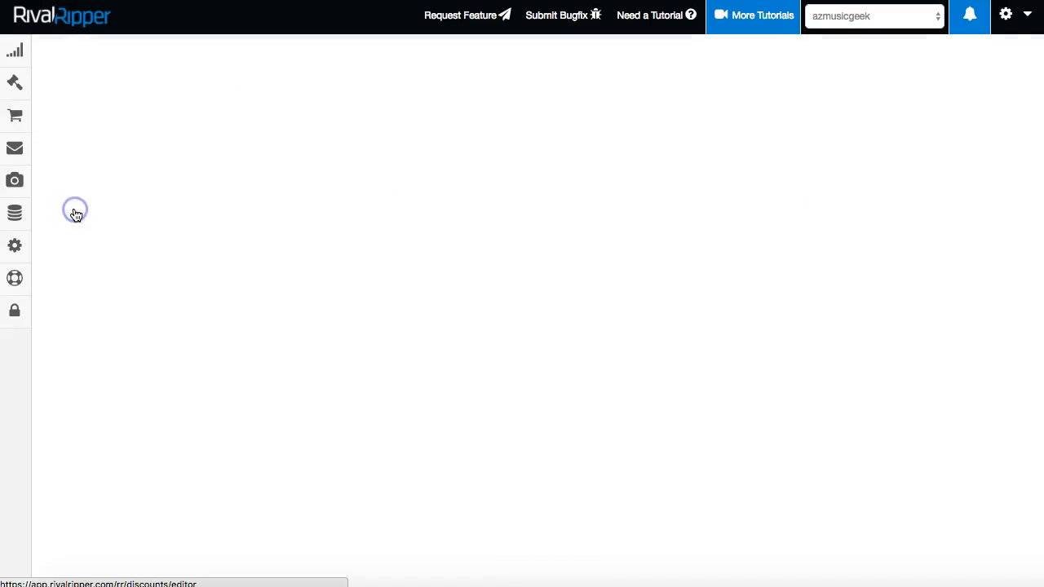
click(331, 193)
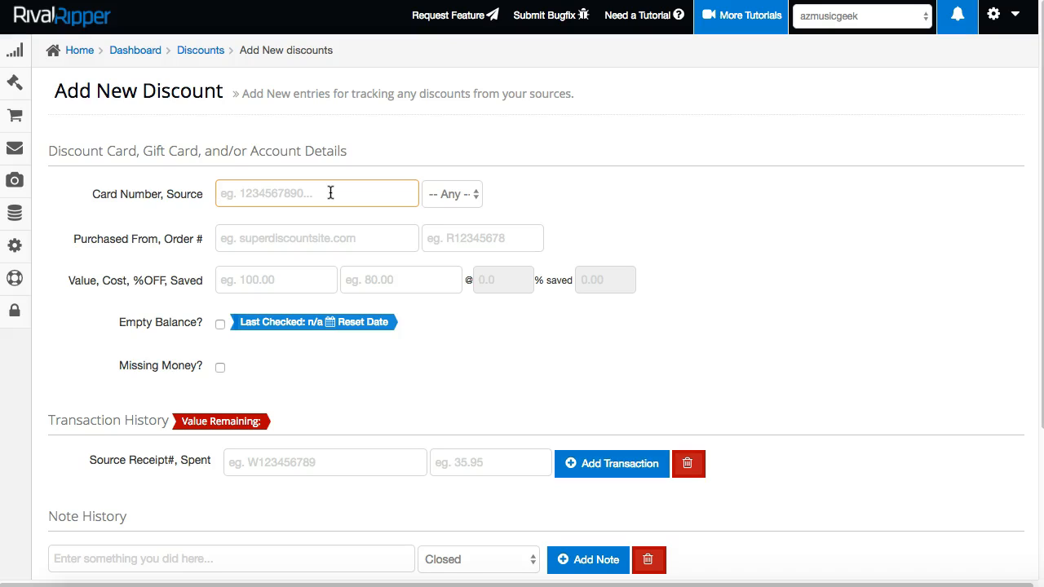
click(326, 191)
text(1234)
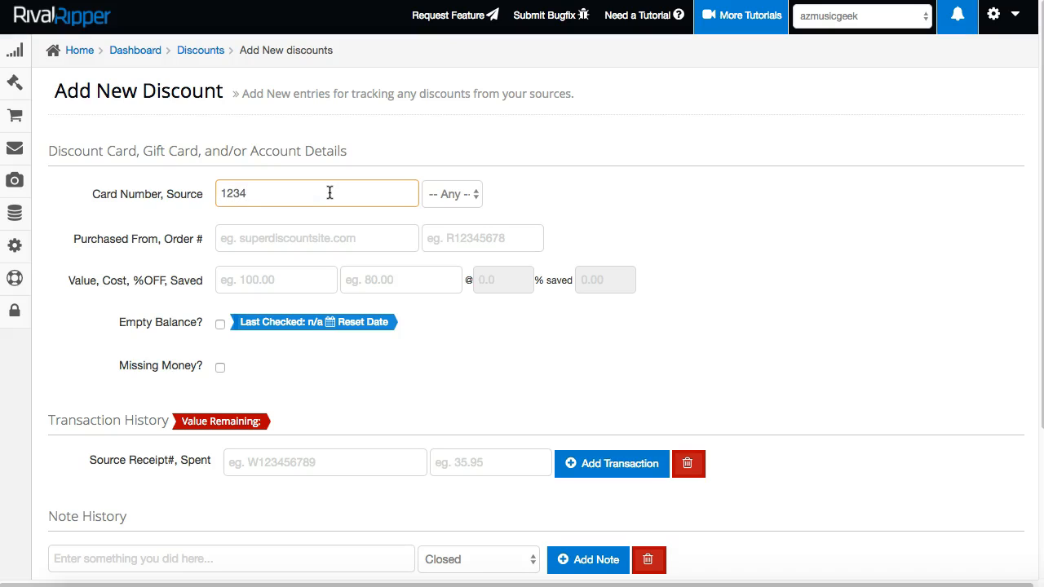
text(123412341234)
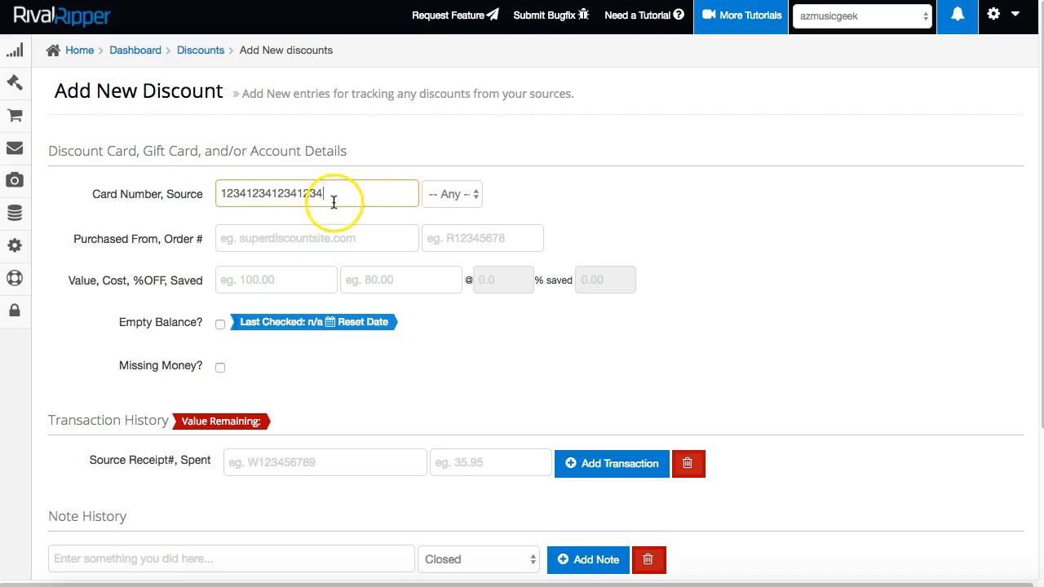
click(451, 194)
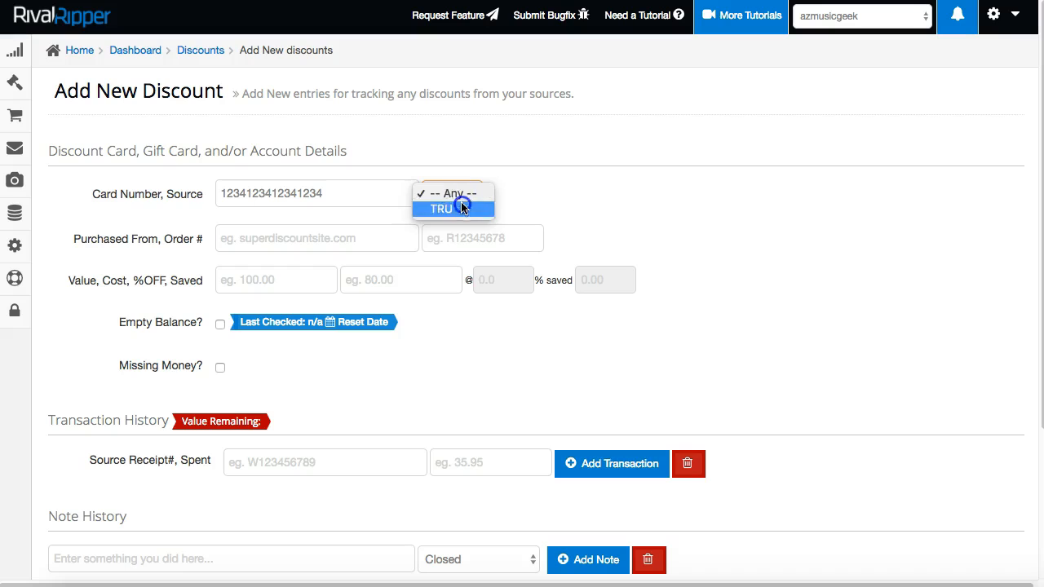
click(461, 208)
click(344, 194)
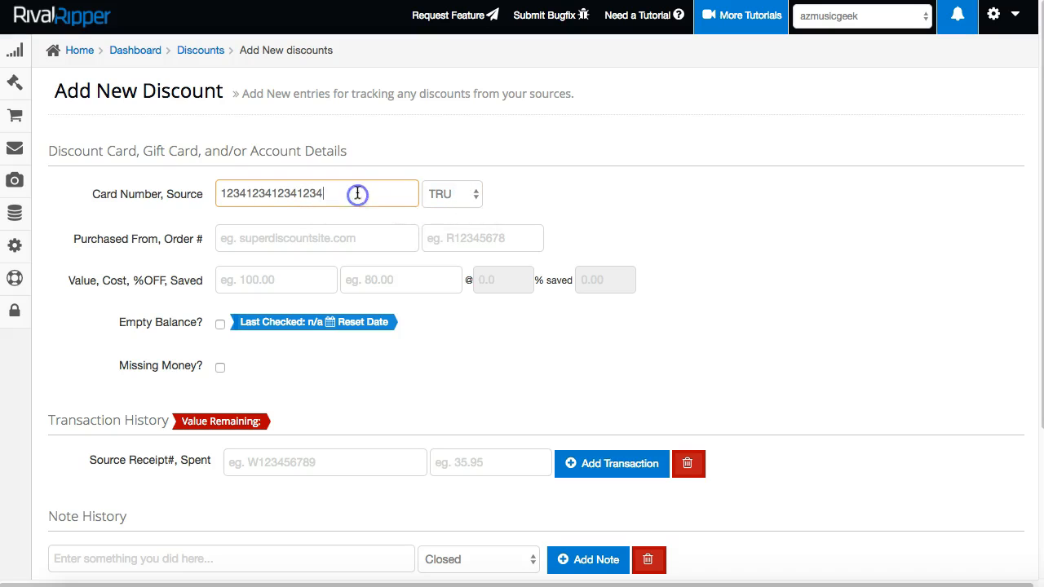
Record raise.com as the place the card was purchased from and fill in the purchase order number
click(297, 239)
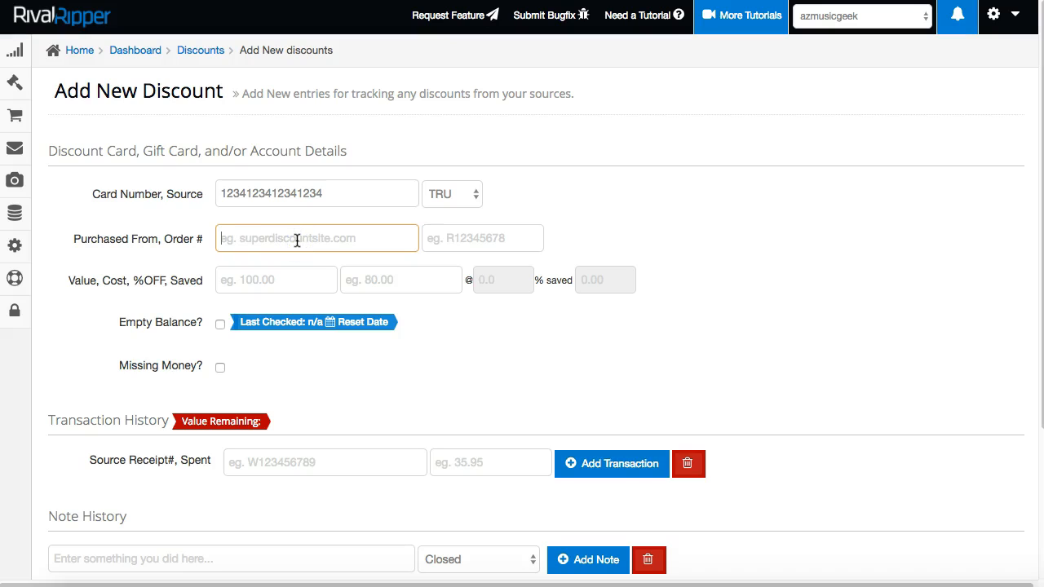
text(raise.com)
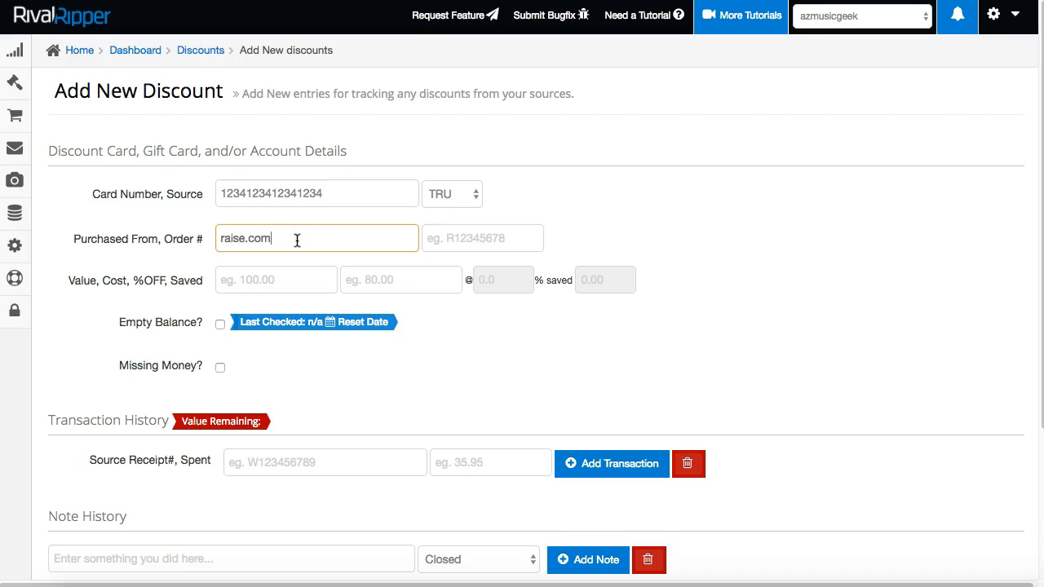
click(476, 240)
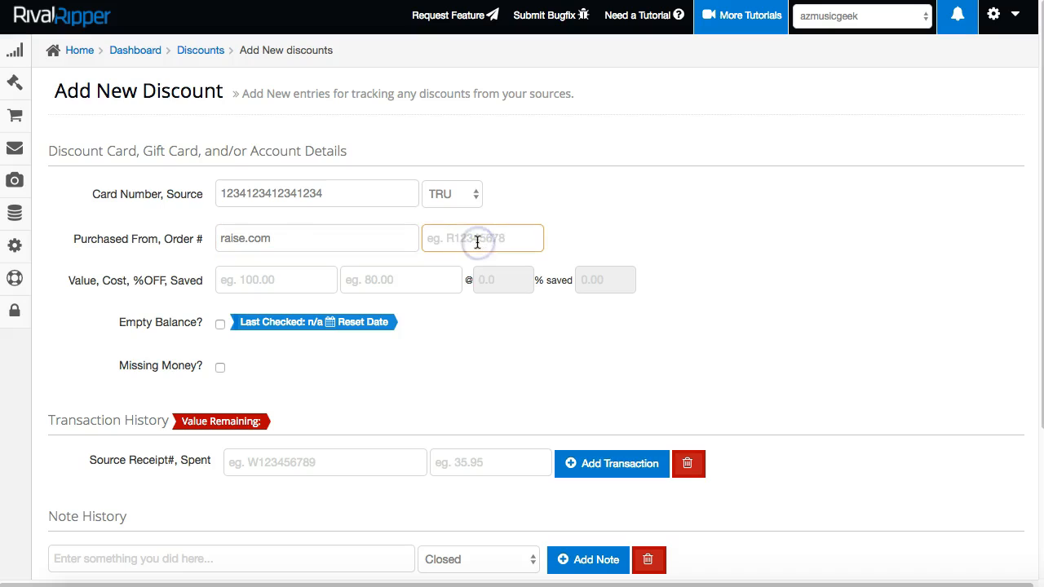
text(R123456)
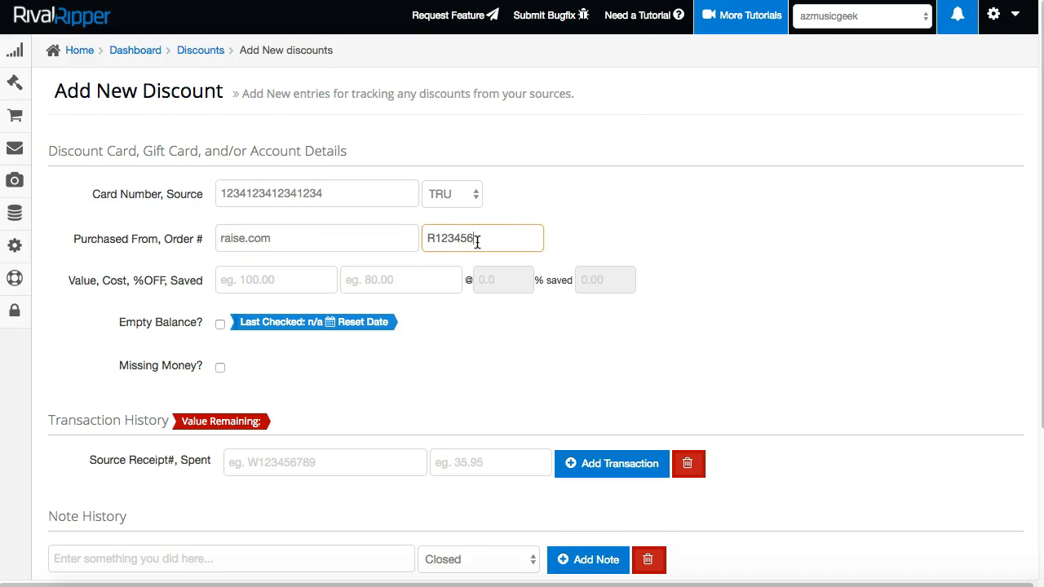
double_click(281, 200)
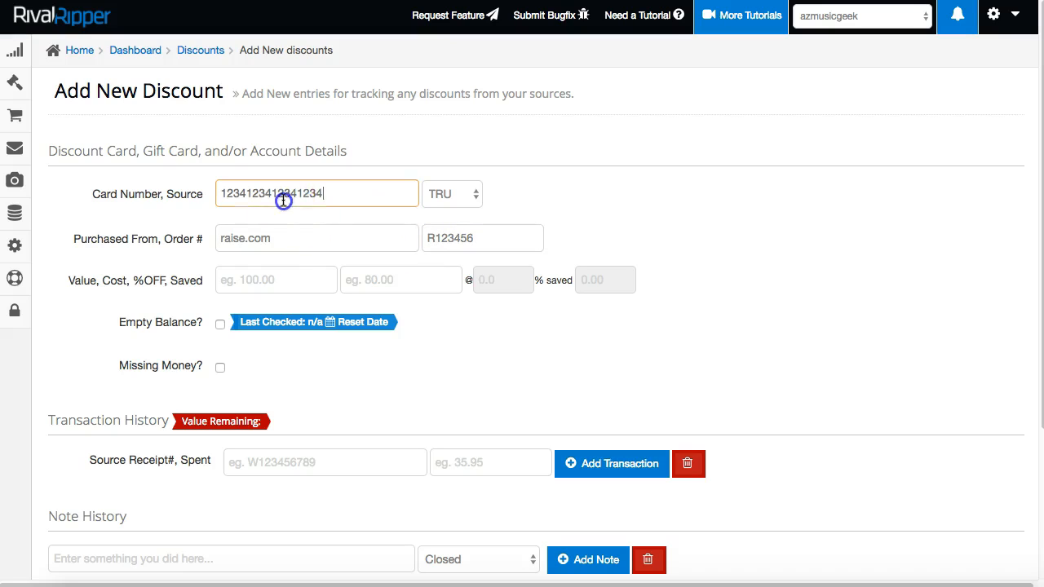
click(356, 198)
drag(284, 236, 191, 241)
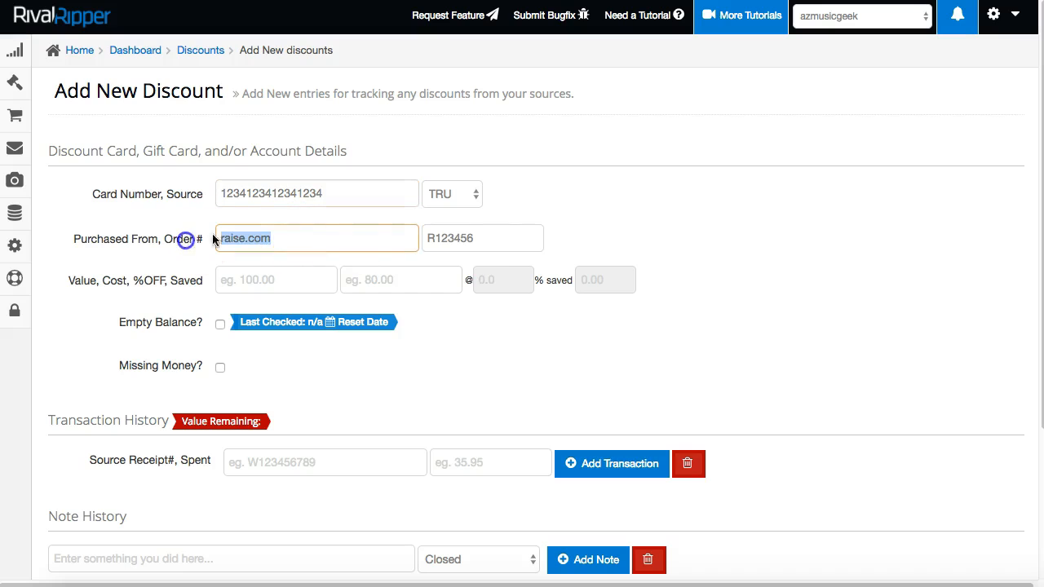
click(450, 241)
double_click(450, 242)
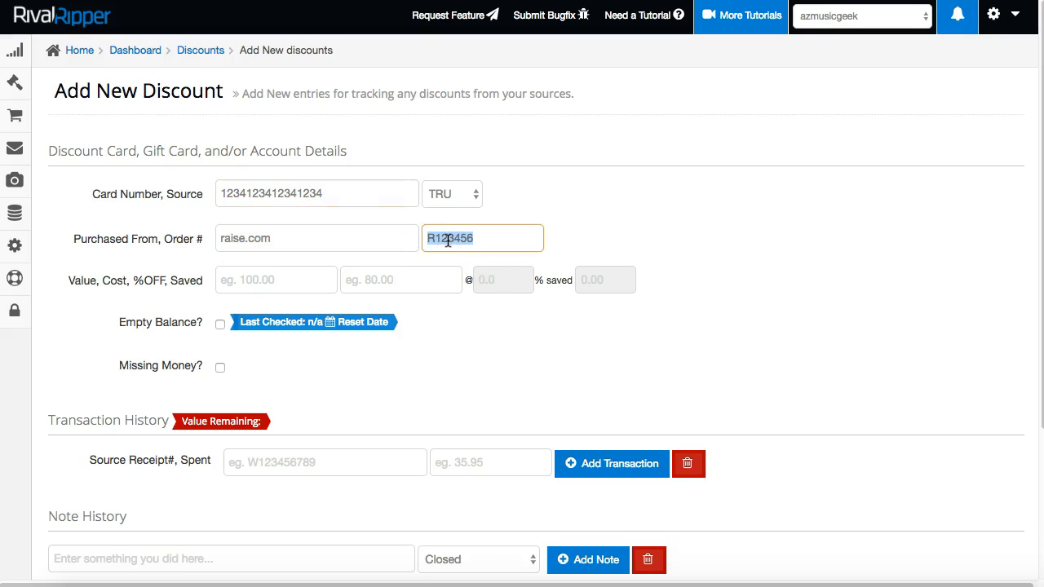
click(447, 242)
Set the discount card's value to 100 and its cost to 95
click(273, 280)
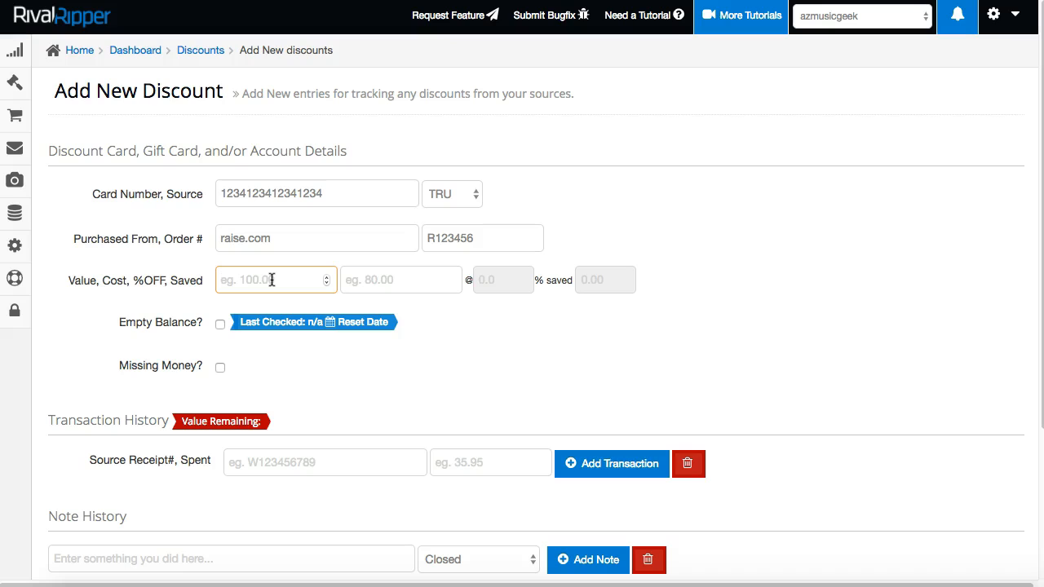
text(100)
click(407, 280)
text(95)
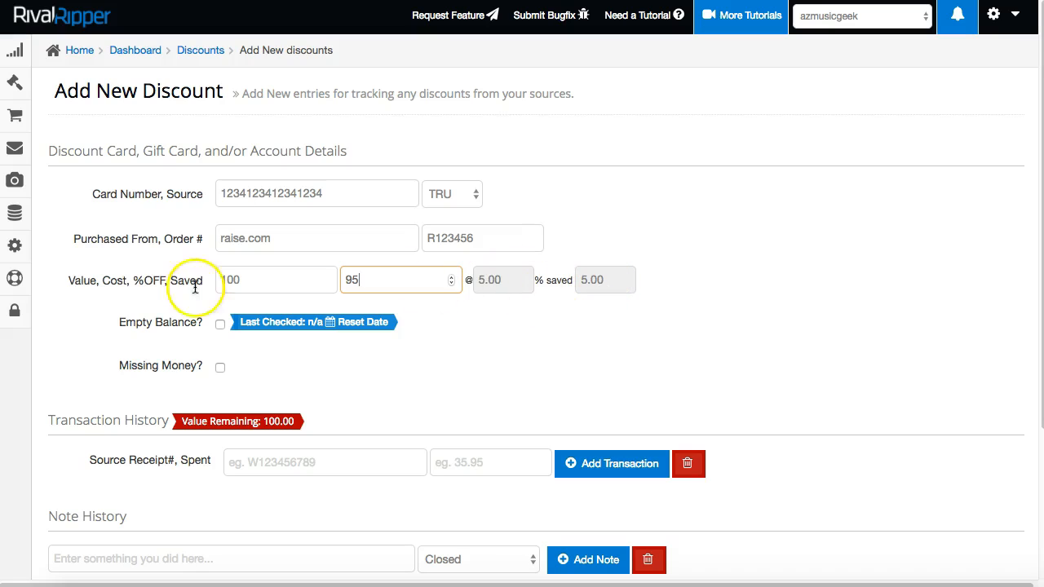
Review the new discount's transaction and note sections, and flag the card as missing money
scroll(262, 345, down, 1)
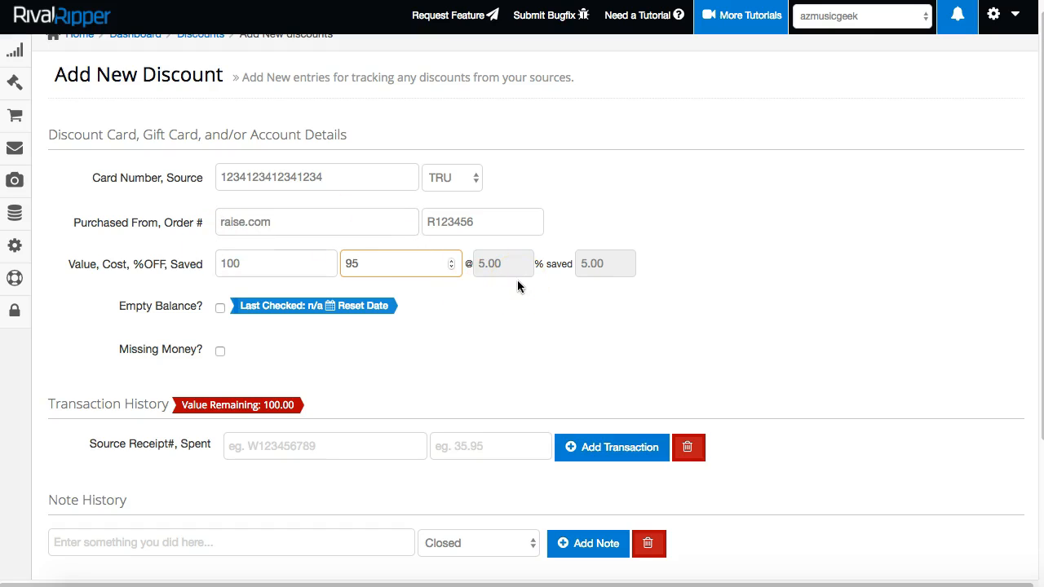
scroll(298, 380, down, 4)
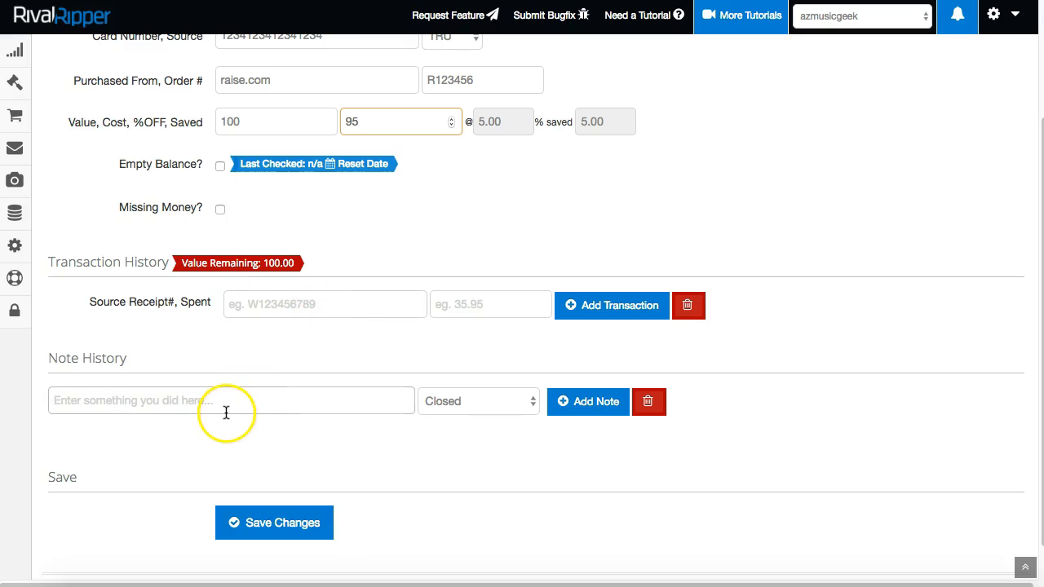
scroll(375, 410, up, 3)
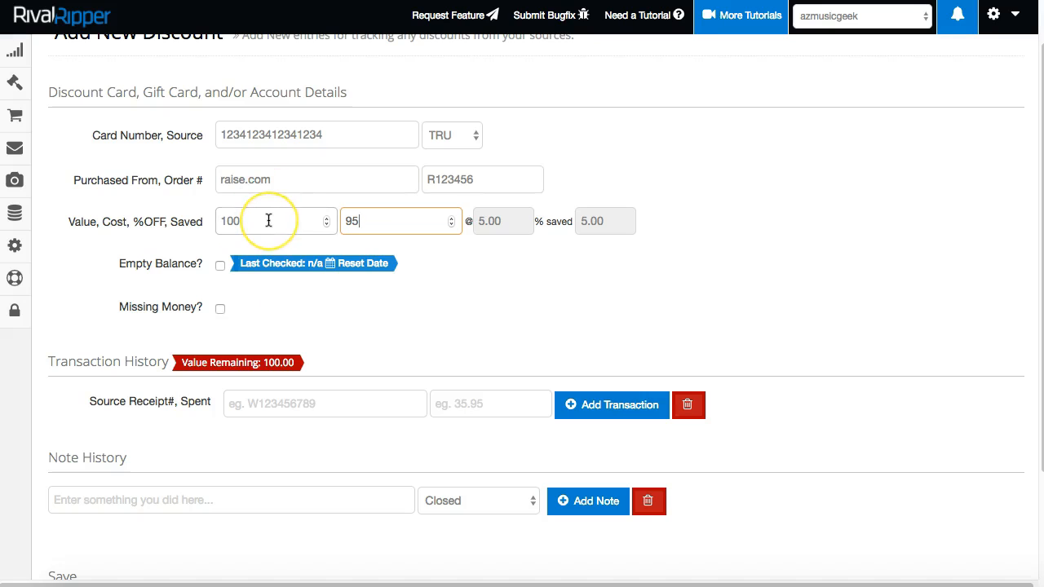
click(220, 308)
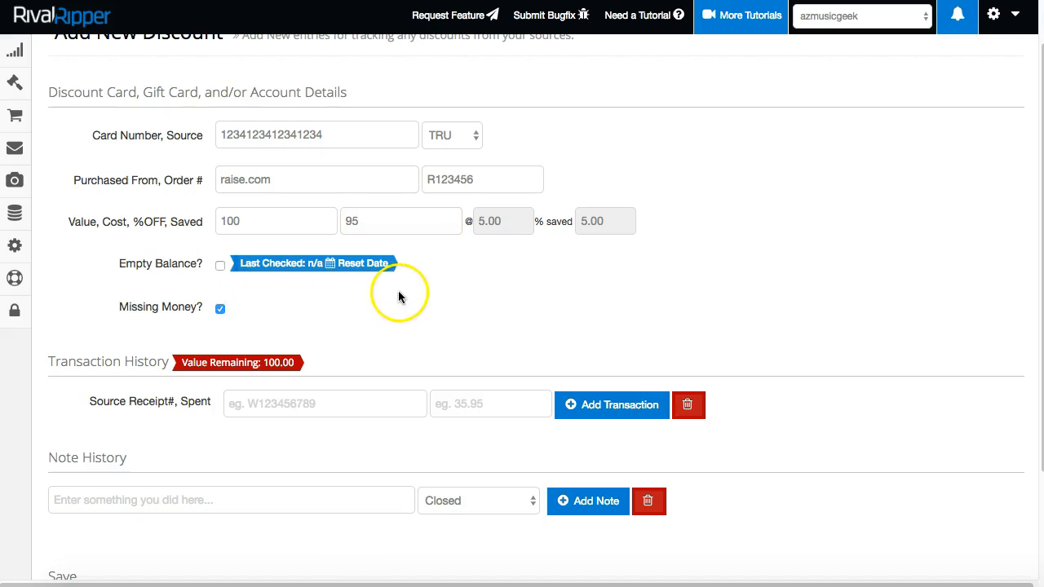
Add a closed note stating who created the new card, and save the discount
scroll(400, 292, down, 3)
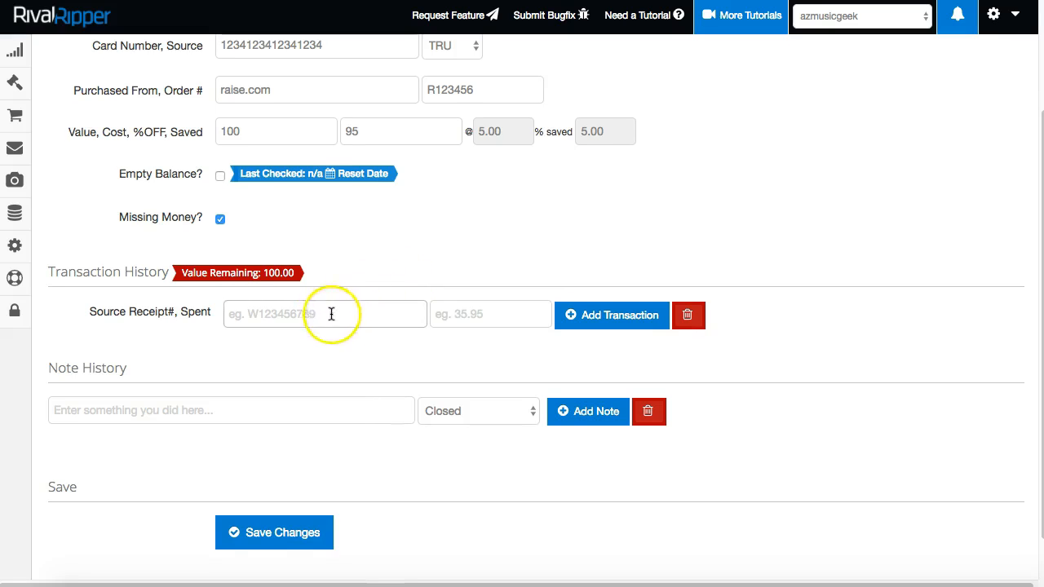
click(183, 411)
text(c)
key(BackSpace)
click(198, 411)
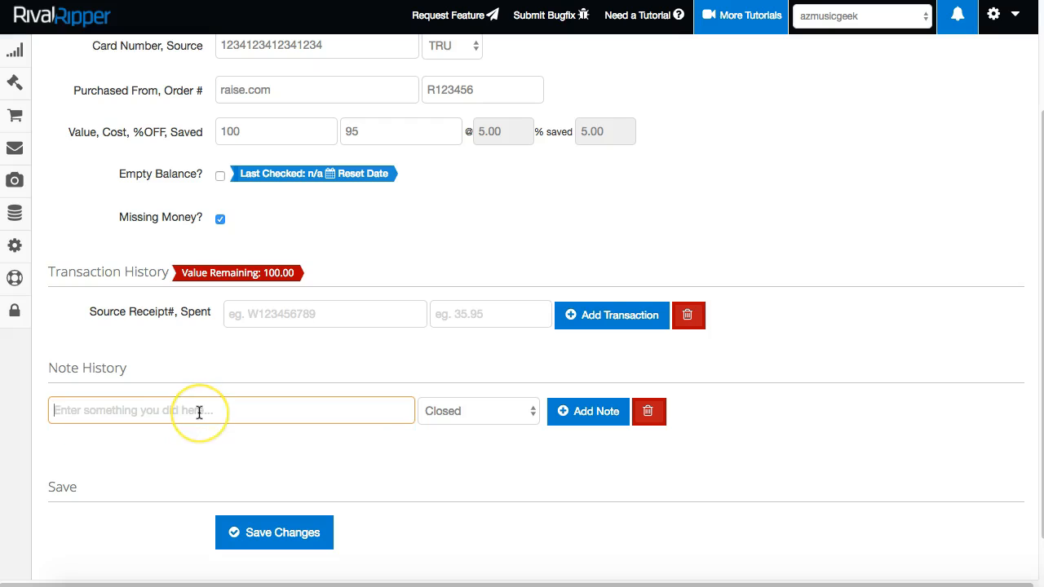
text(kyle created new card)
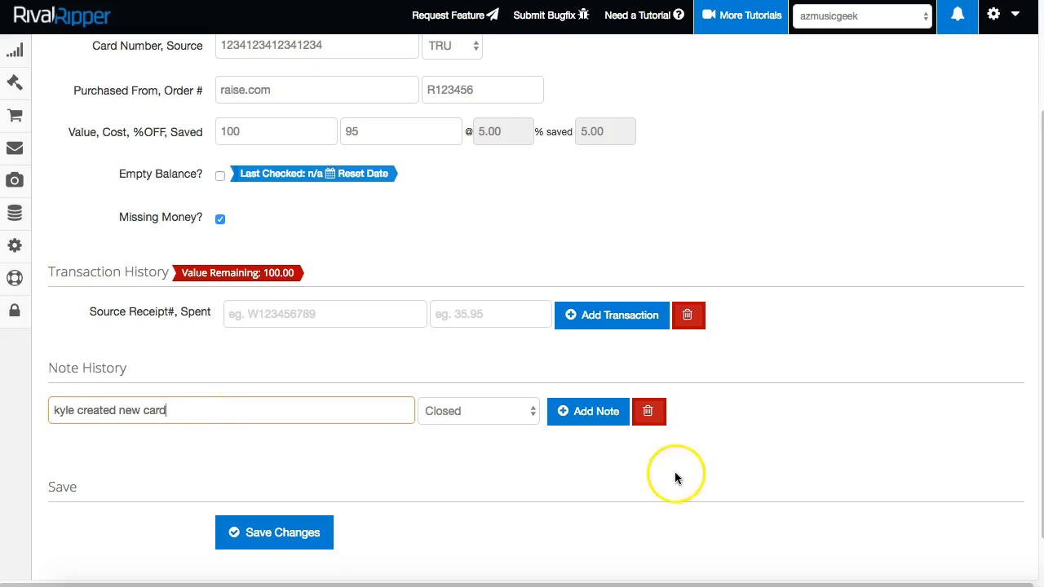
click(593, 411)
scroll(261, 546, down, 1)
click(277, 546)
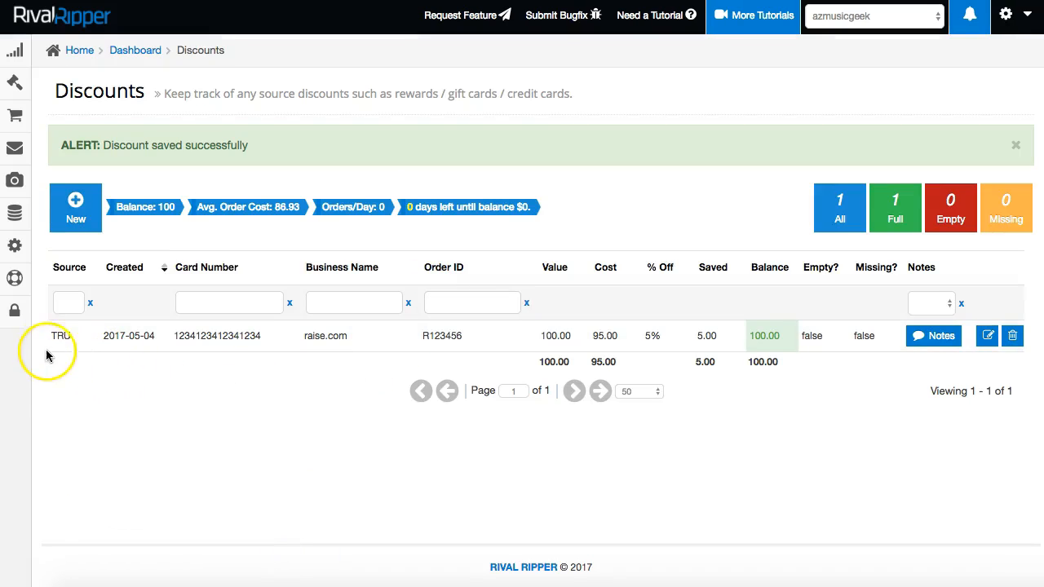
Reopen the saved TRU discount, flag it as missing money, and return to the discounts list
drag(109, 336, 144, 337)
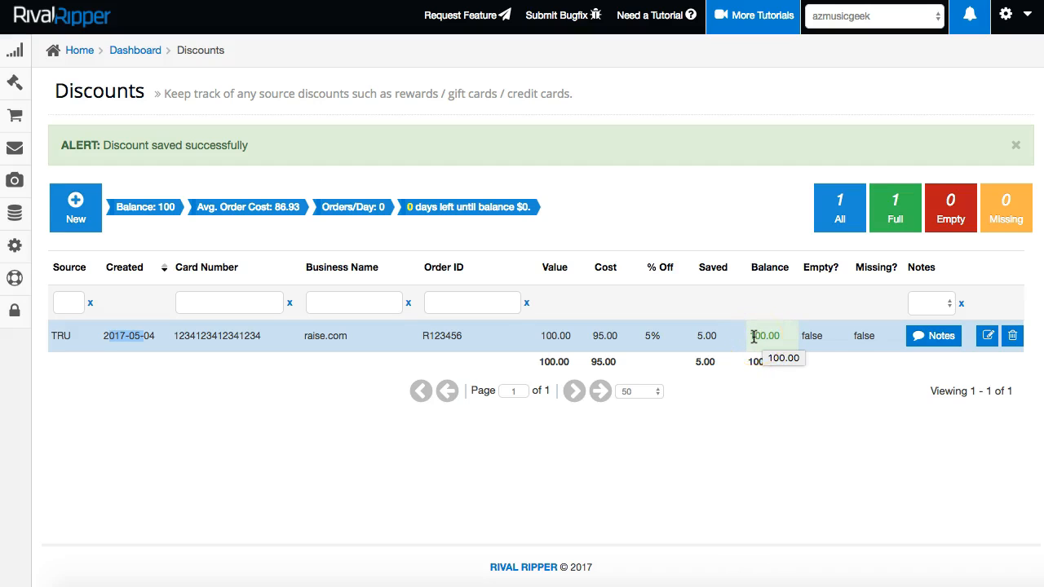
click(815, 389)
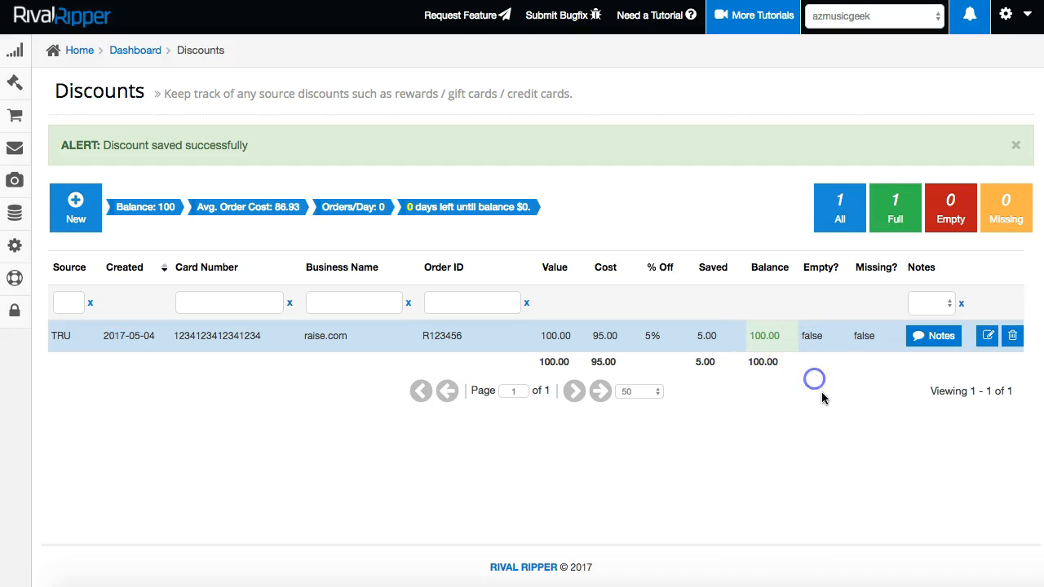
click(869, 335)
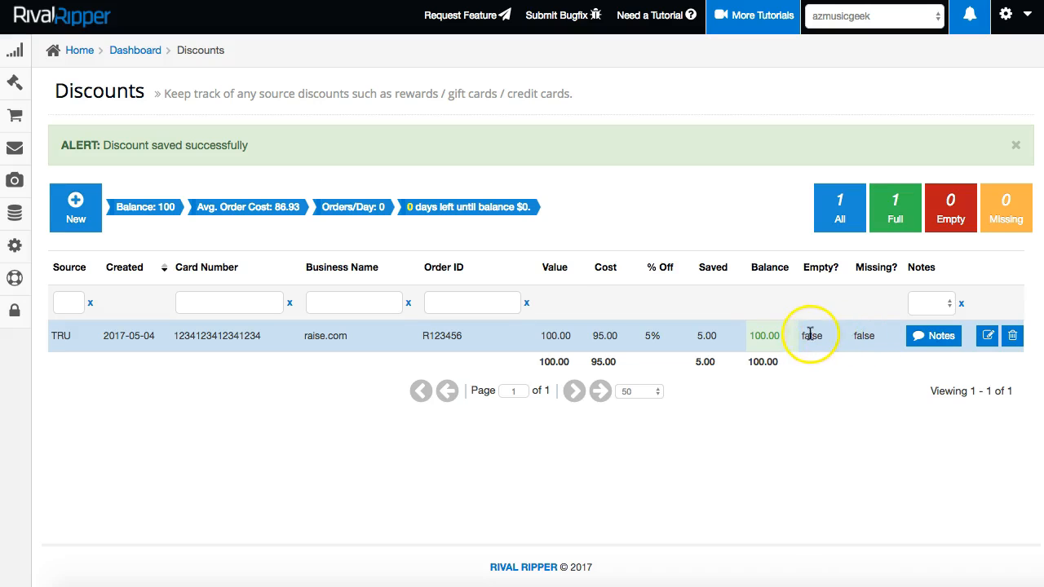
click(985, 339)
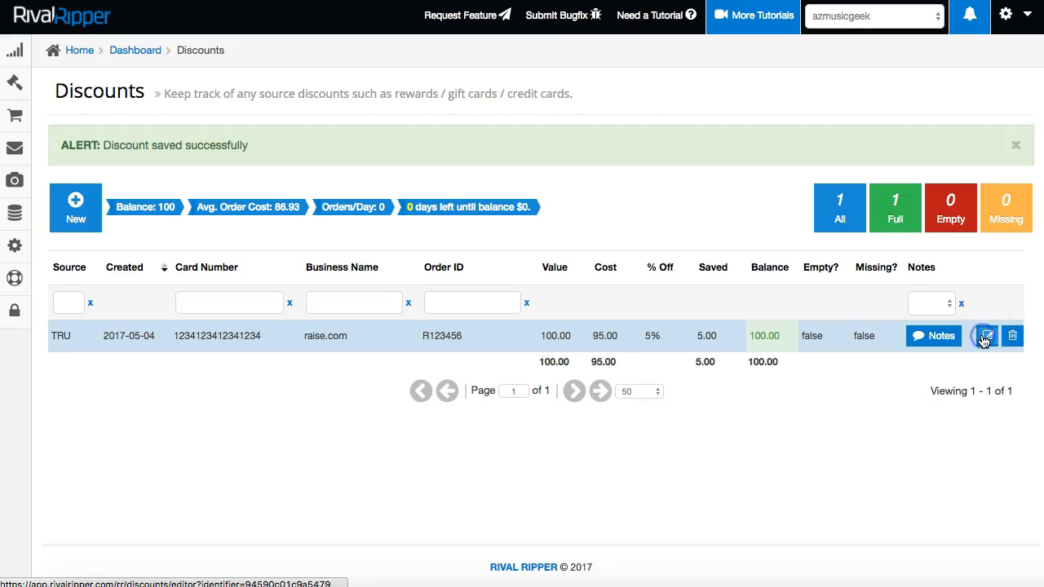
click(220, 368)
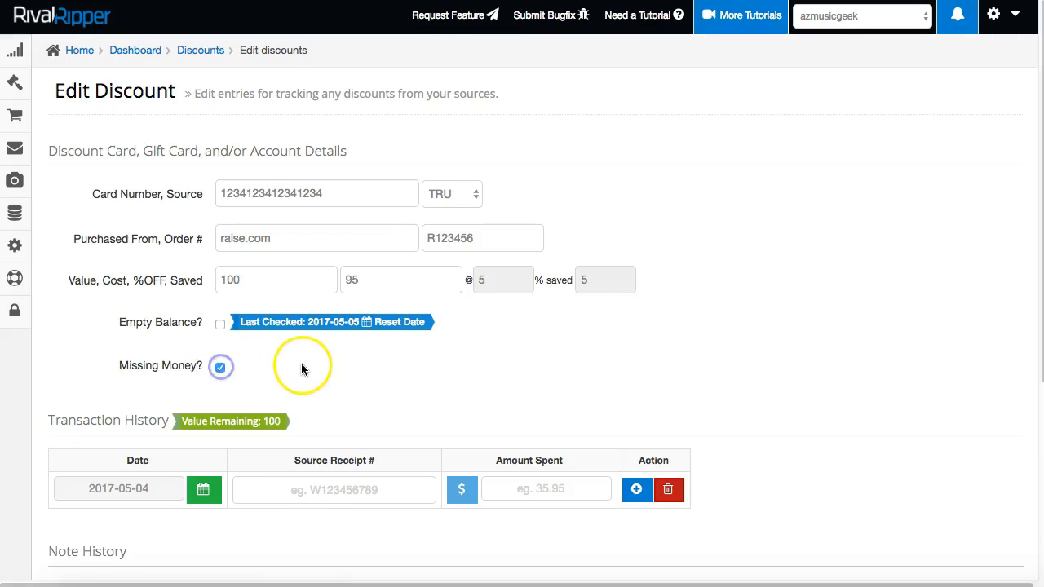
click(200, 49)
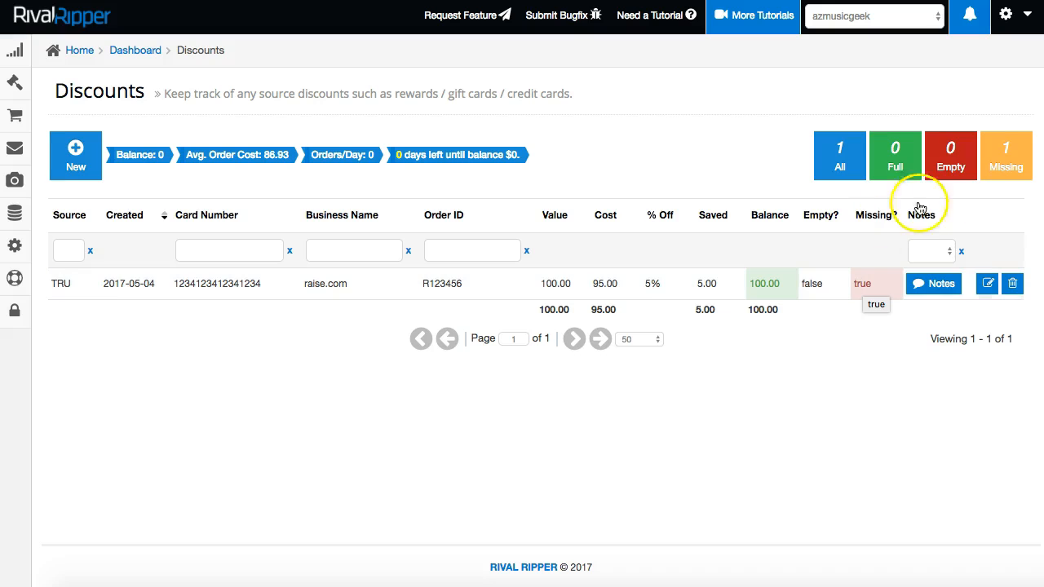
Reopen the TRU discount card for editing, clear its missing-money flag, and save the changes
click(997, 163)
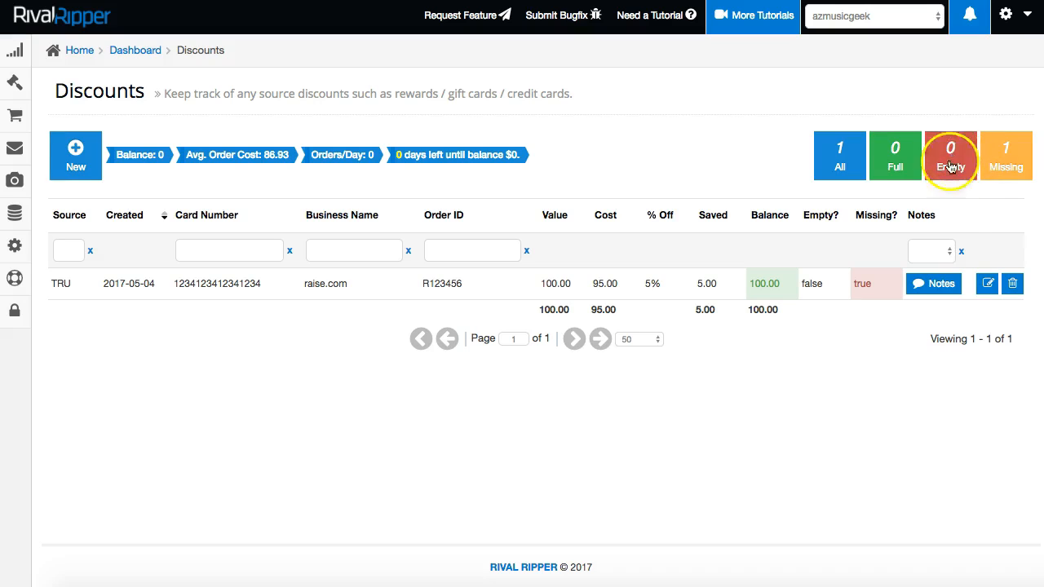
click(987, 283)
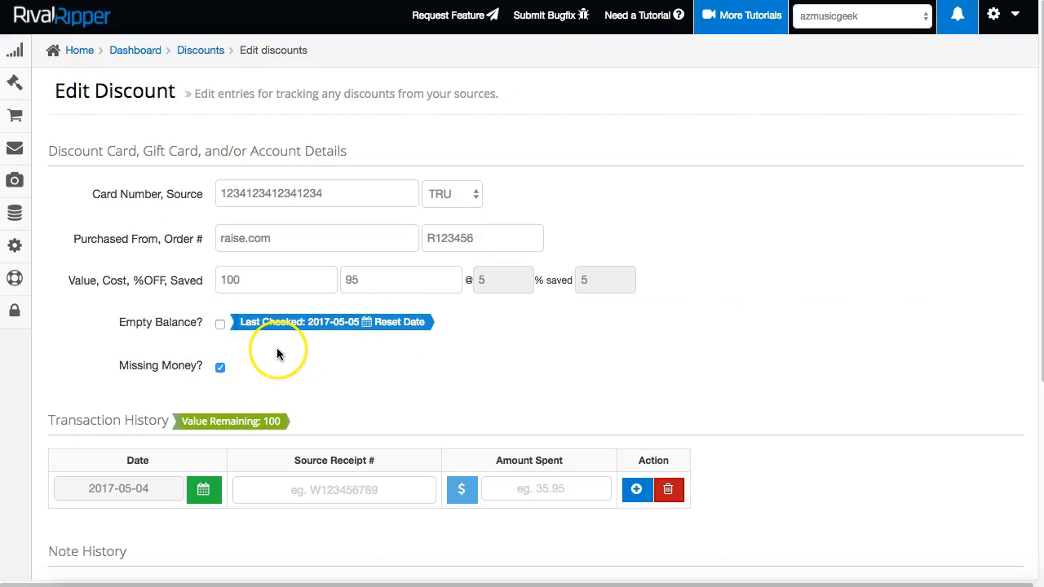
click(219, 323)
scroll(422, 429, down, 5)
click(300, 487)
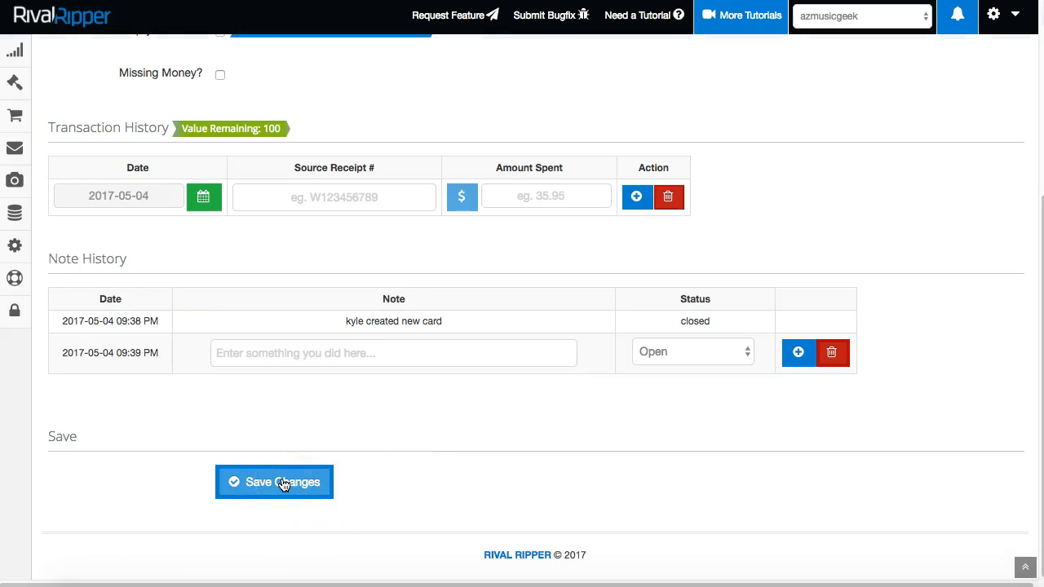
Review the card's note history and note status options, then save the discount and return to the discounts list
drag(343, 321, 458, 321)
drag(118, 320, 79, 319)
click(663, 353)
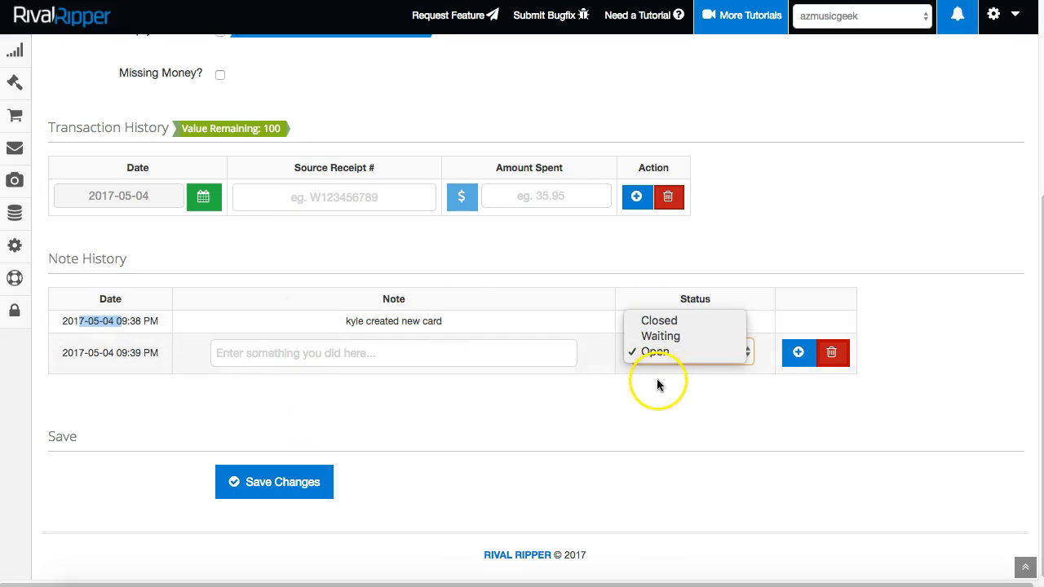
click(647, 399)
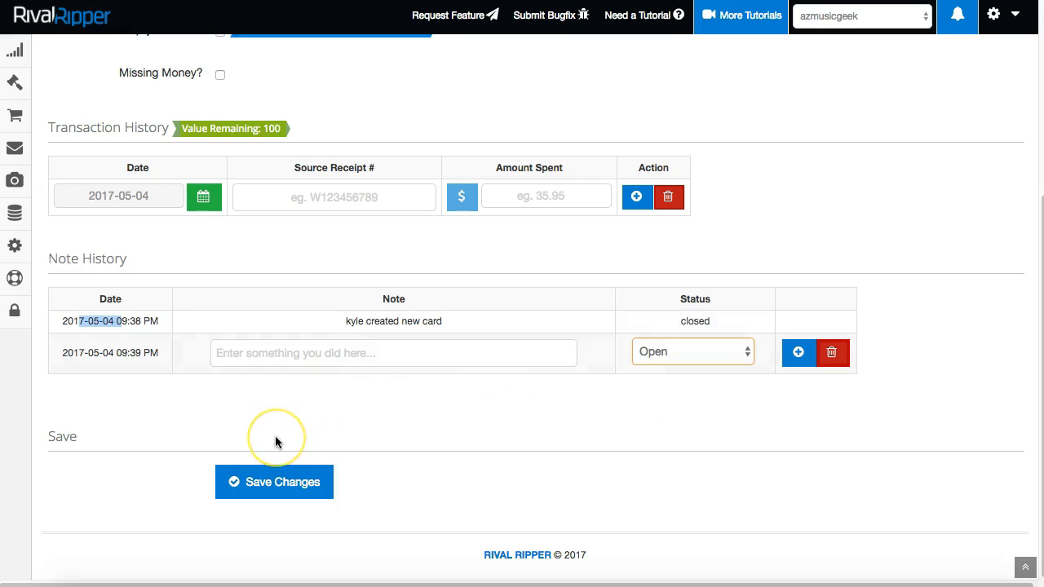
click(275, 481)
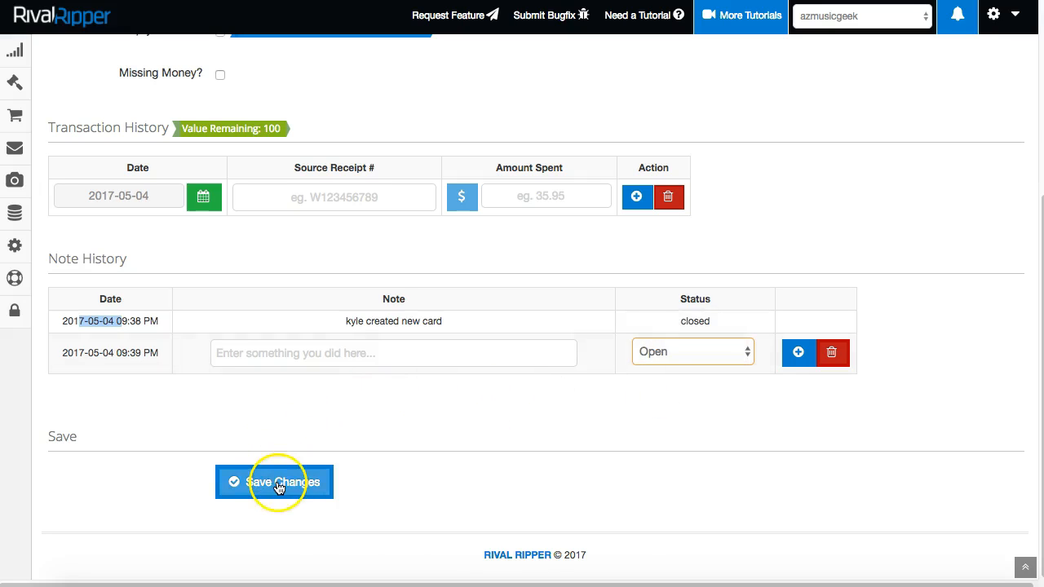
click(218, 52)
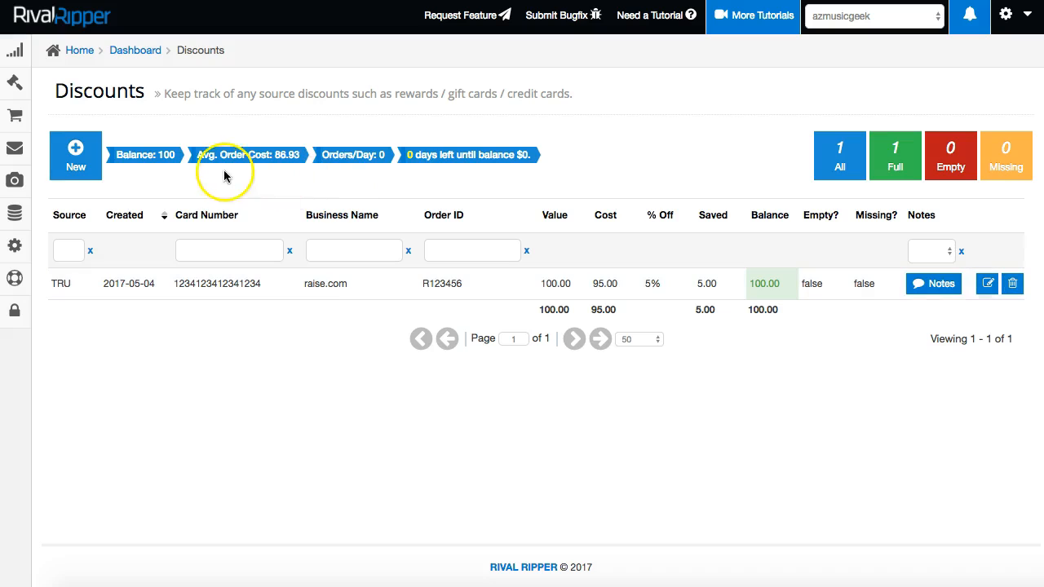
Examine the discounts summary: balance, average order cost, orders per day, and days left until the balance reaches $0
drag(117, 154, 294, 163)
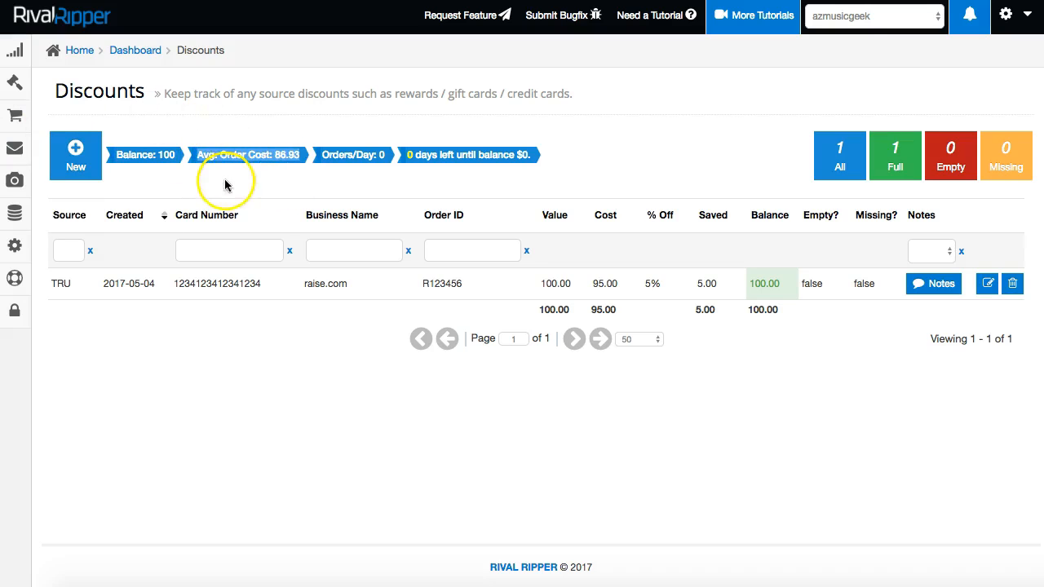
click(276, 169)
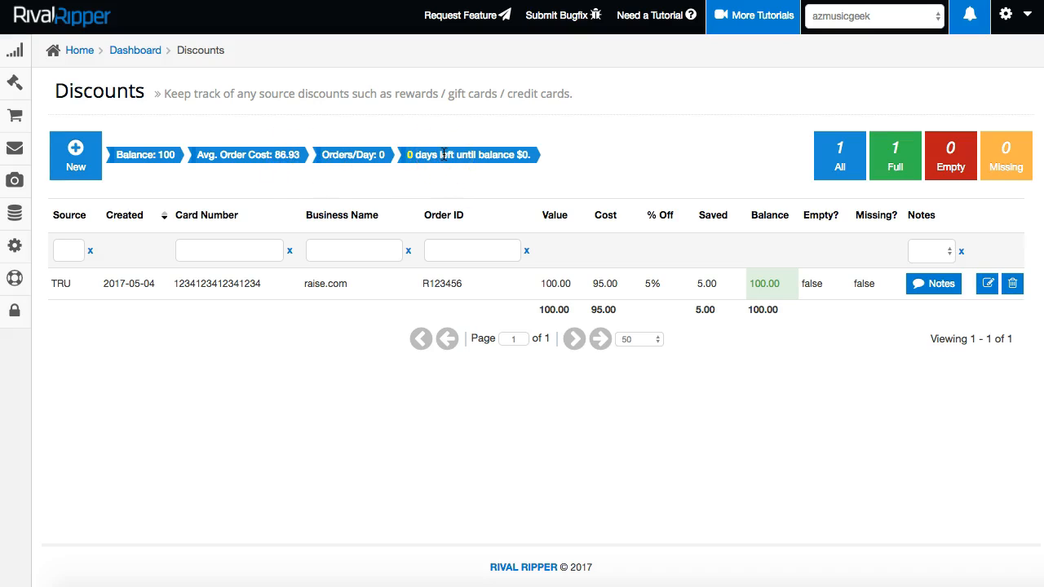
drag(232, 155, 381, 156)
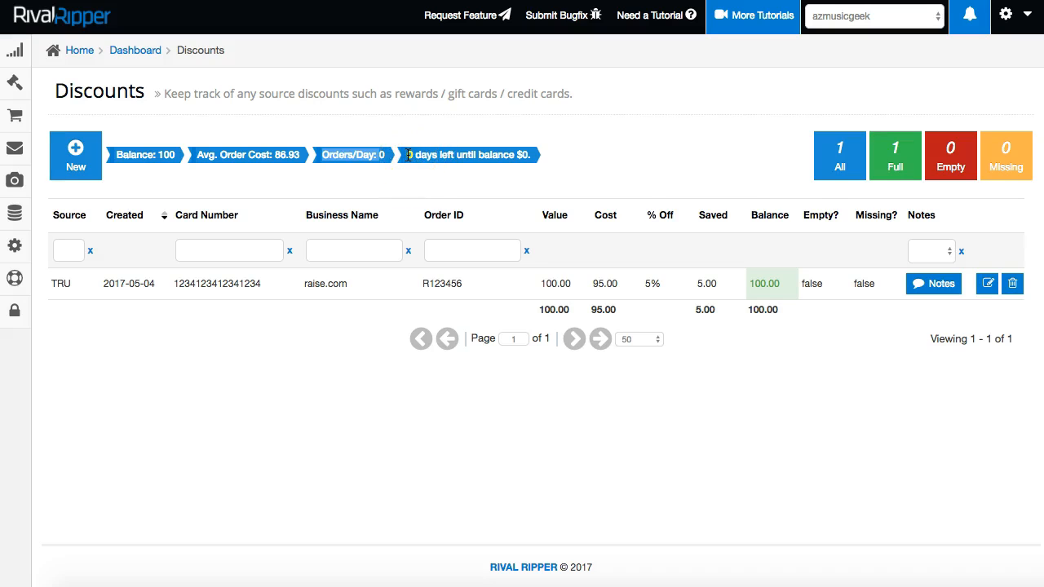
drag(407, 155, 558, 251)
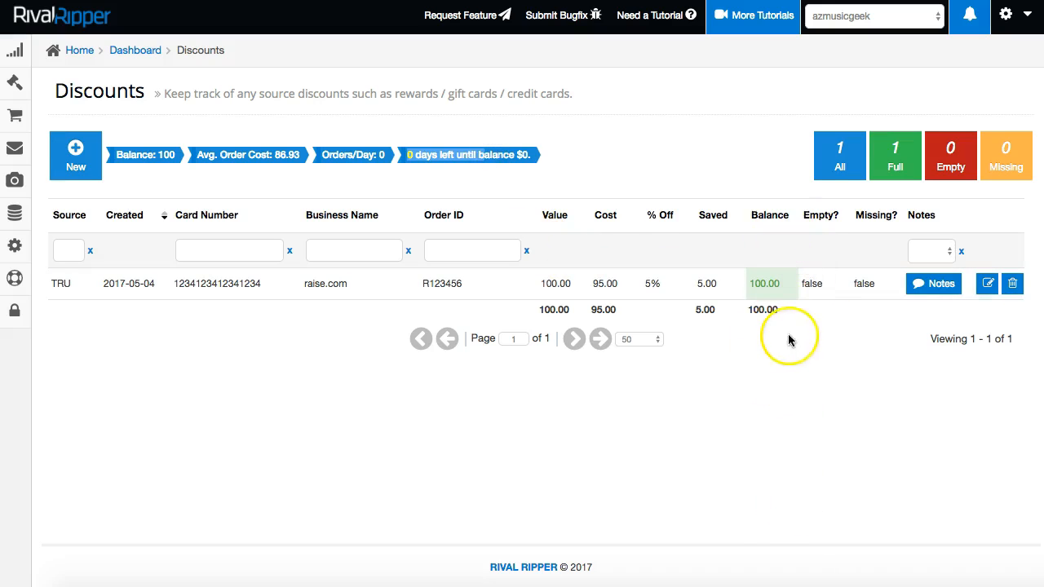
click(415, 153)
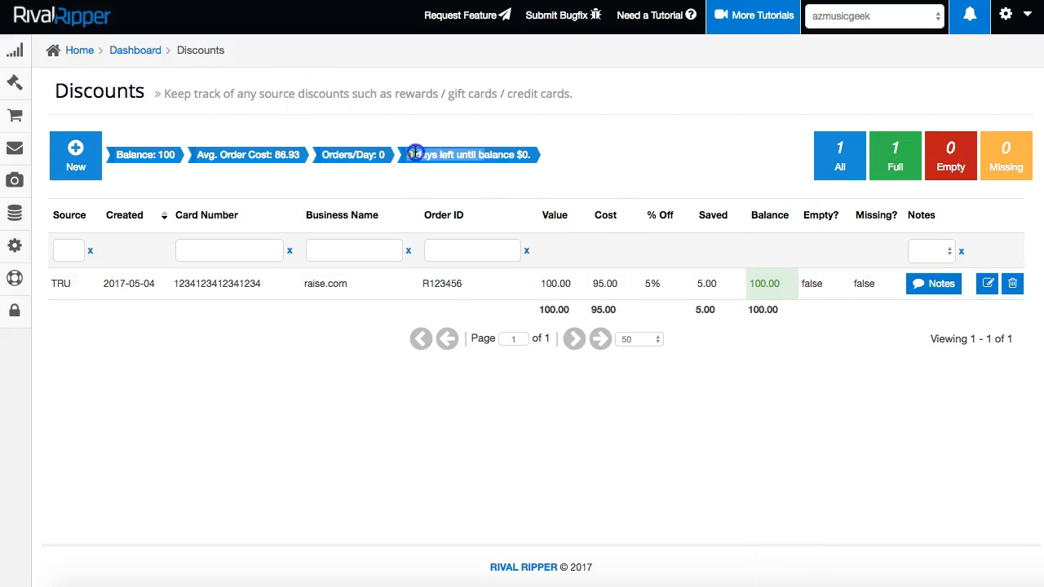
drag(407, 158, 439, 155)
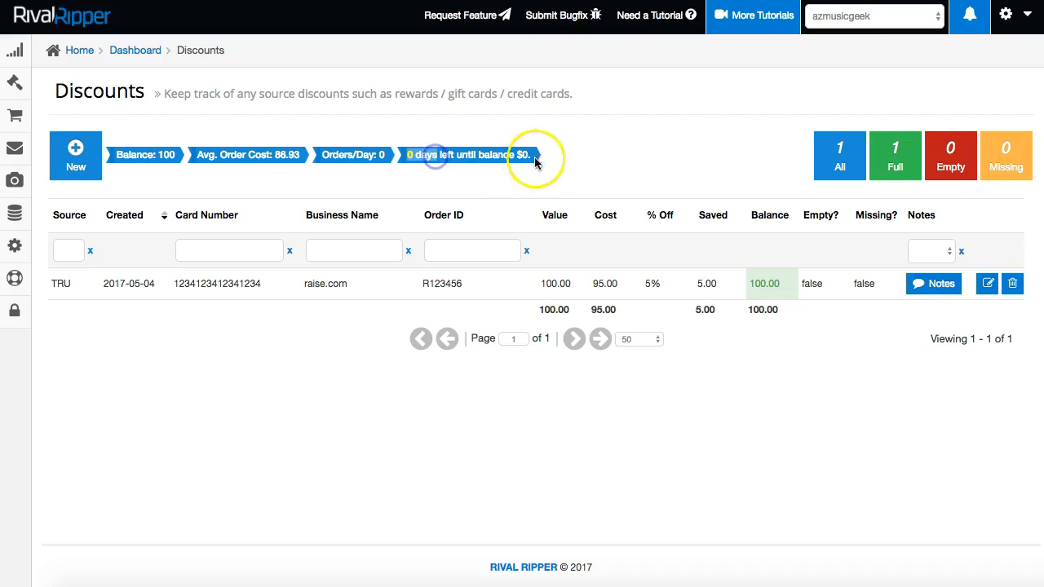
click(422, 158)
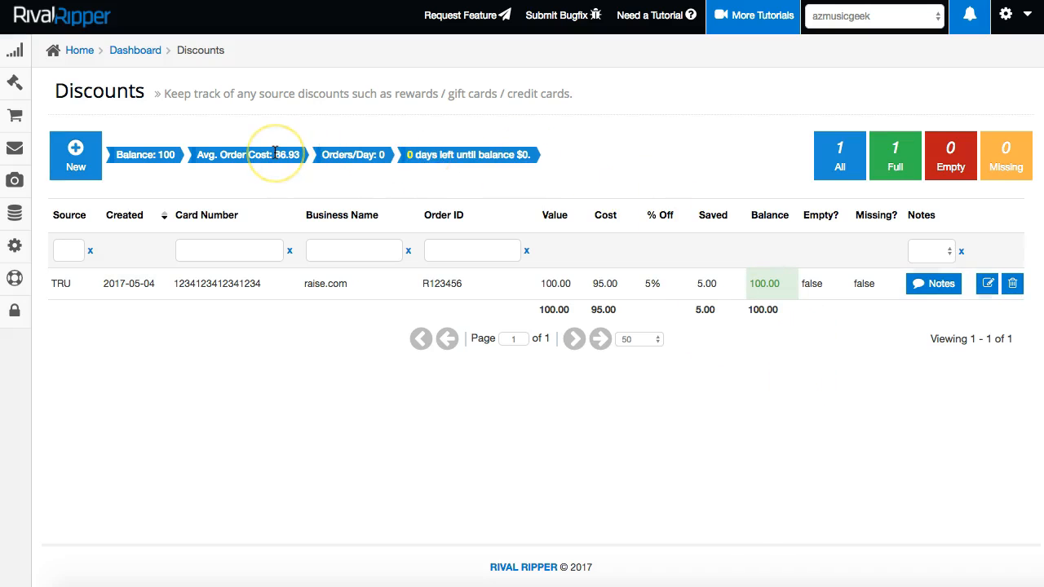
click(407, 155)
drag(407, 158, 634, 190)
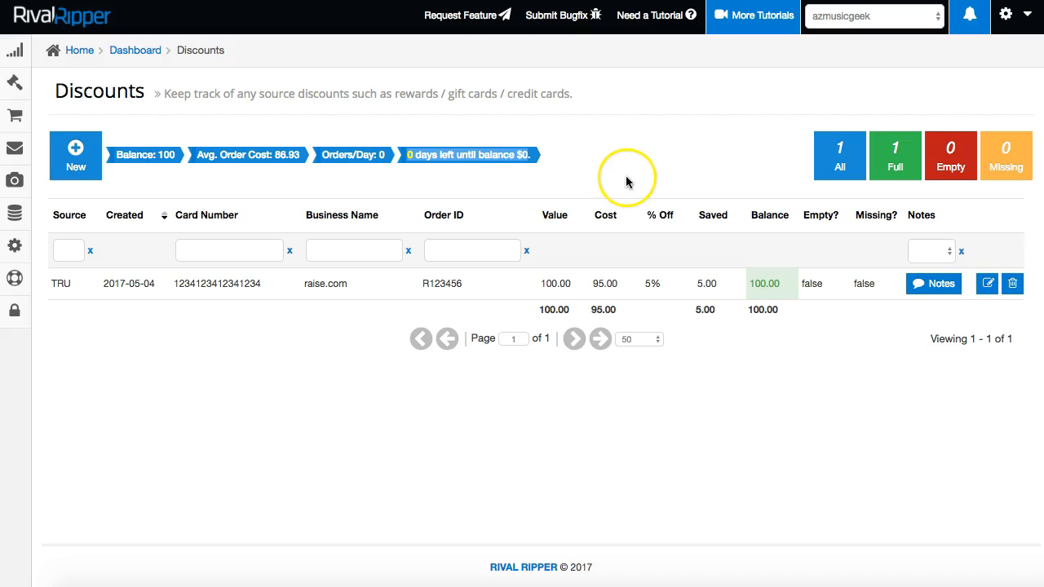
click(492, 163)
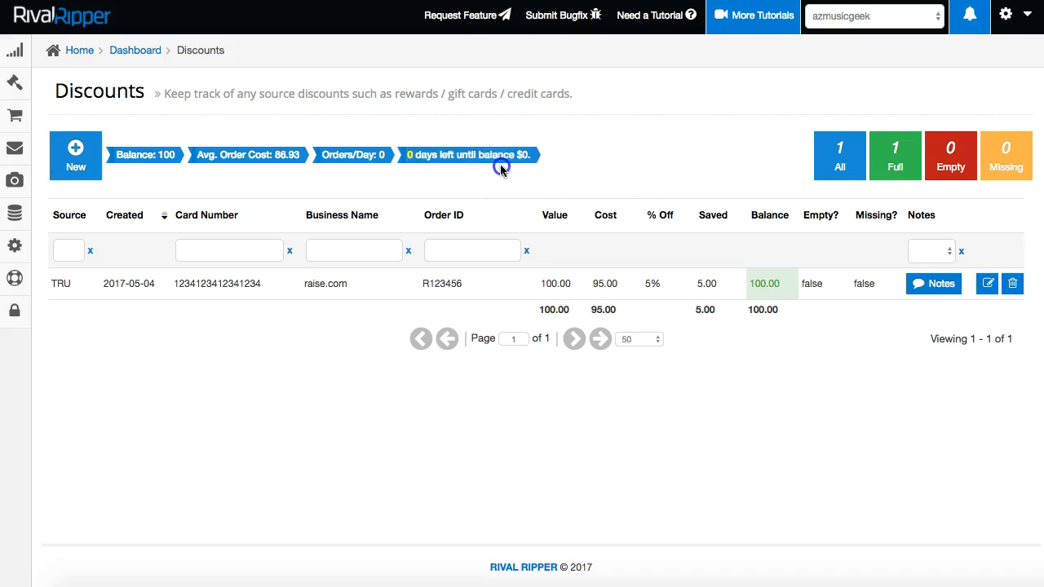
drag(412, 156, 532, 155)
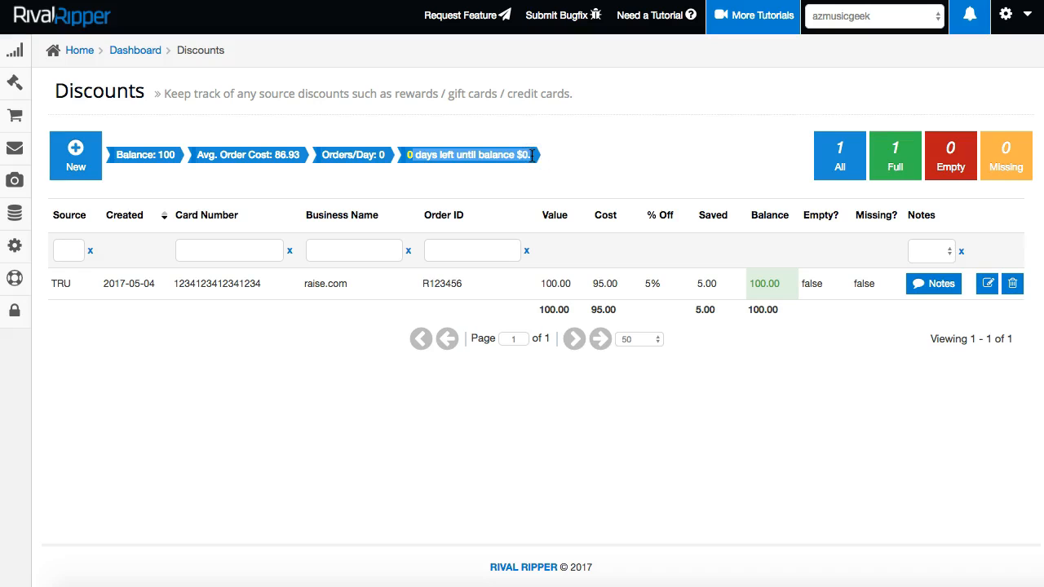
click(610, 257)
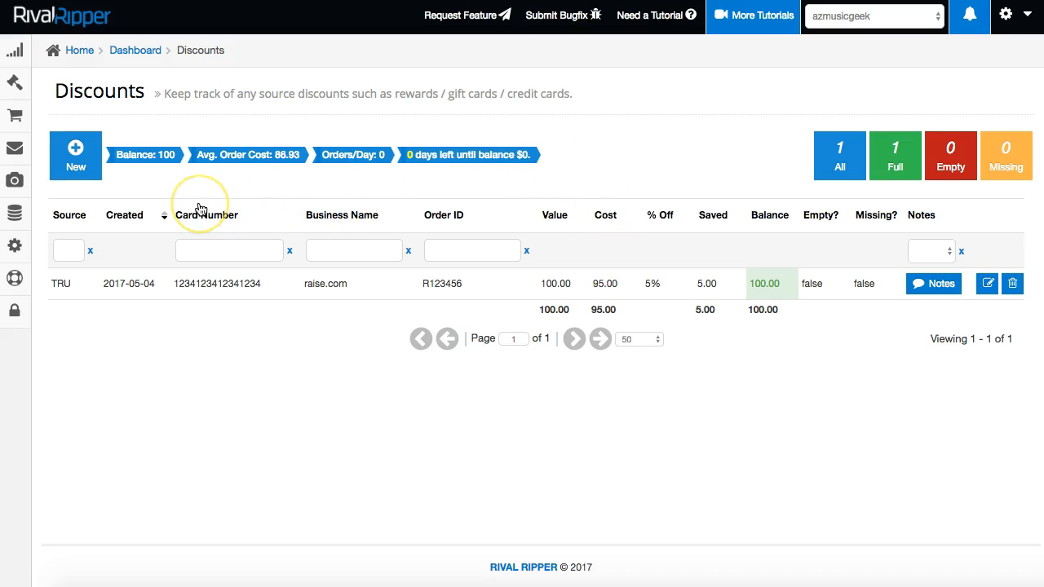
Open the eBay orders list and bring up the progress details of the Razor / 8 pounds order
mouse_move(15, 115)
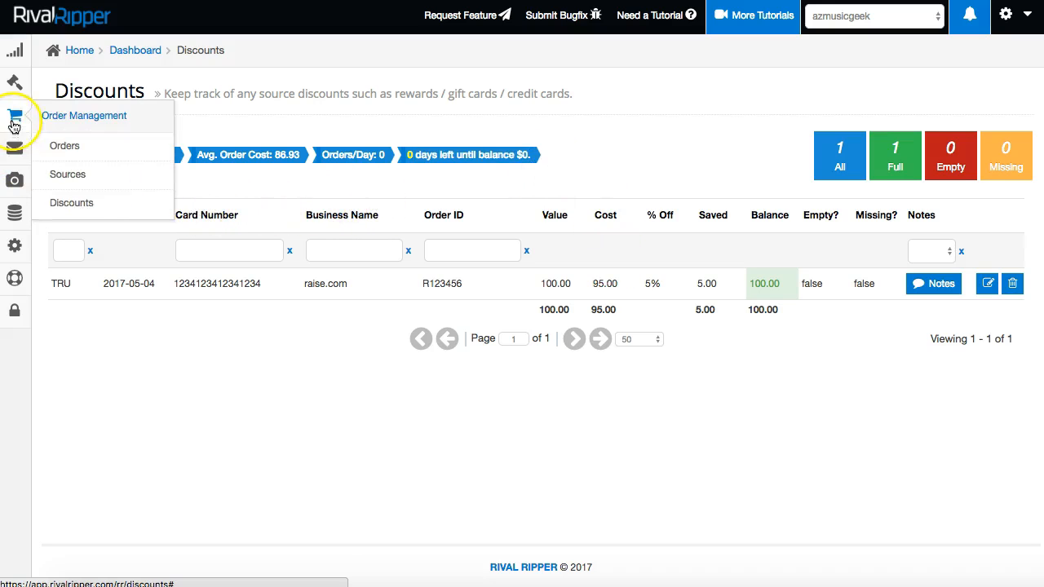
click(65, 146)
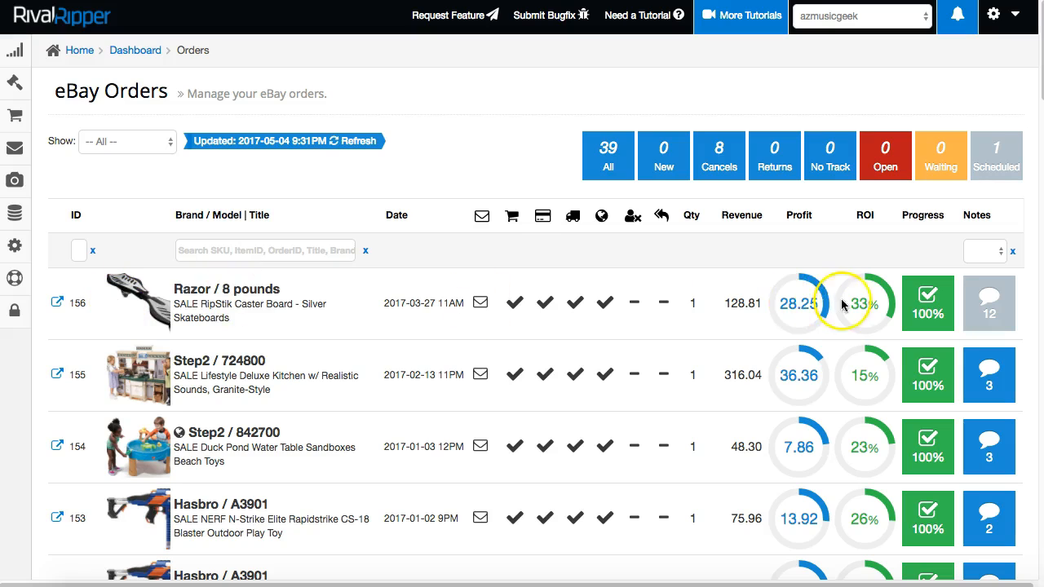
click(921, 305)
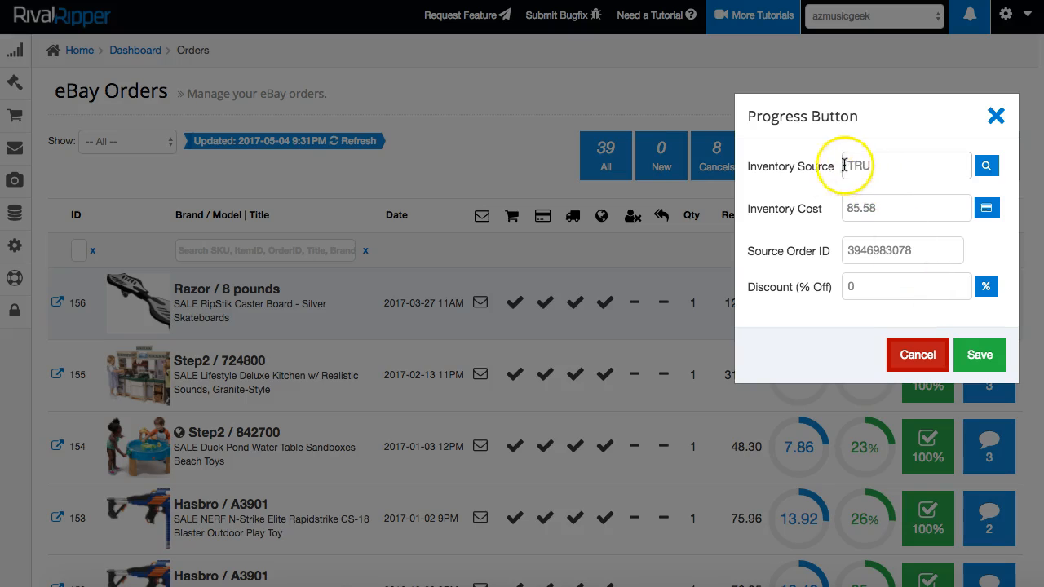
Select TRU as the Razor order's inventory source and save the selection
click(890, 166)
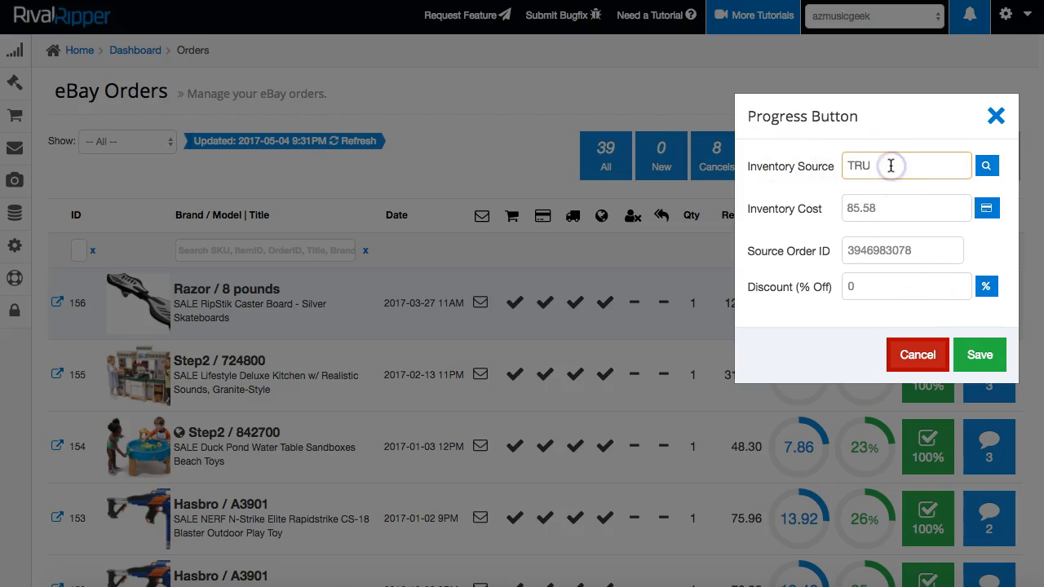
click(879, 166)
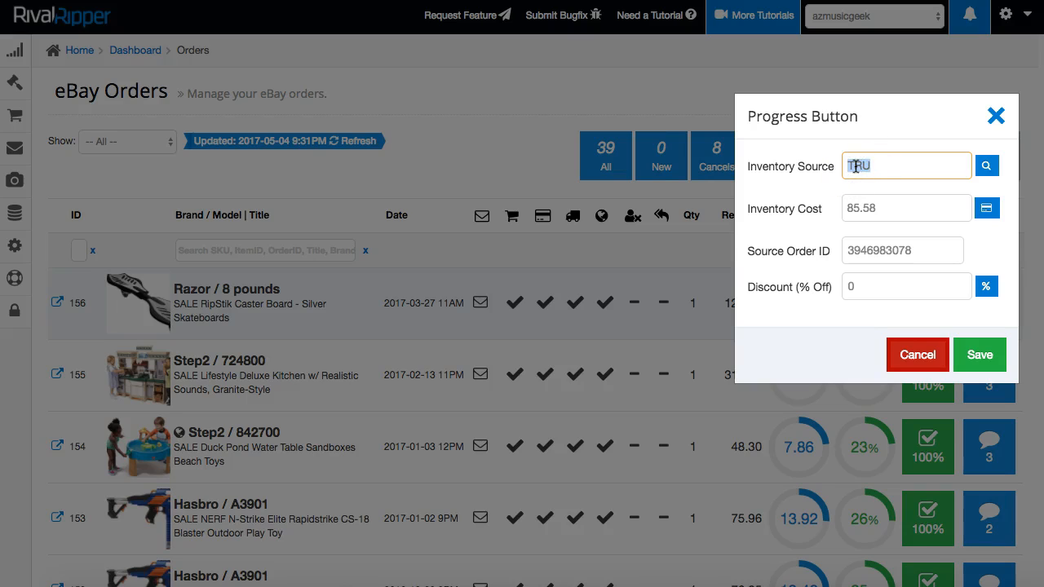
click(854, 167)
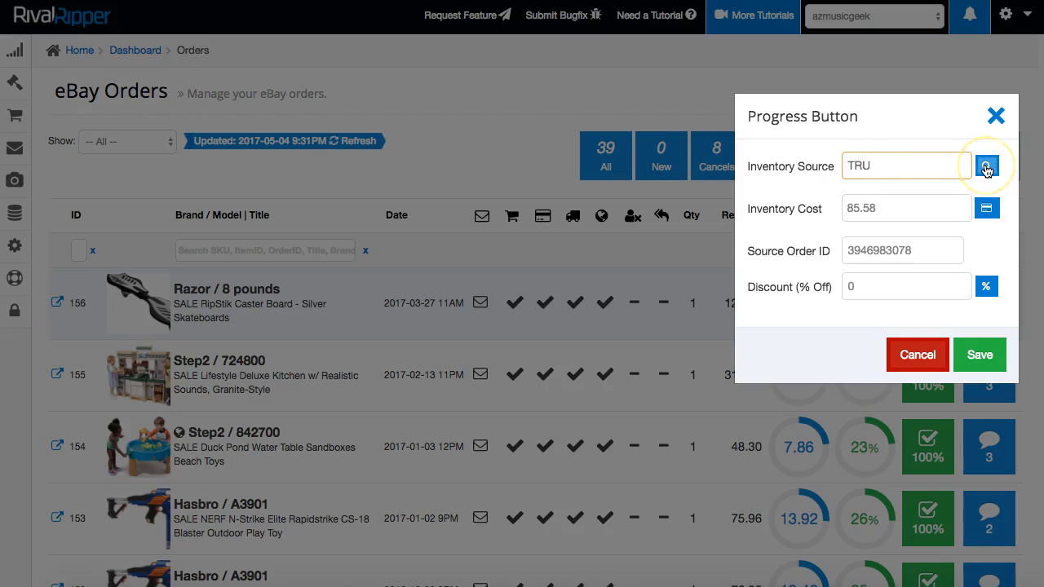
click(887, 166)
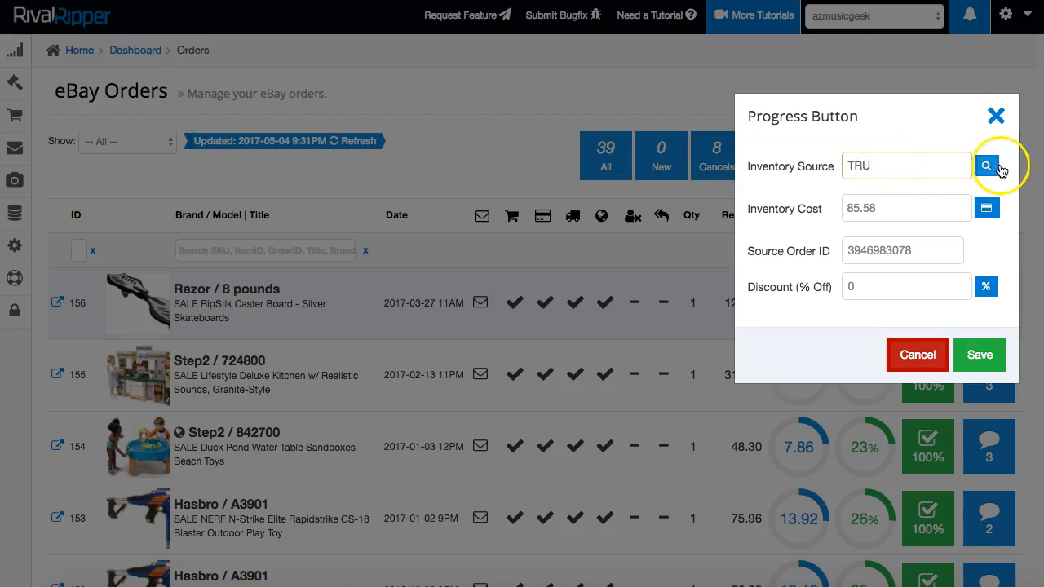
click(1000, 168)
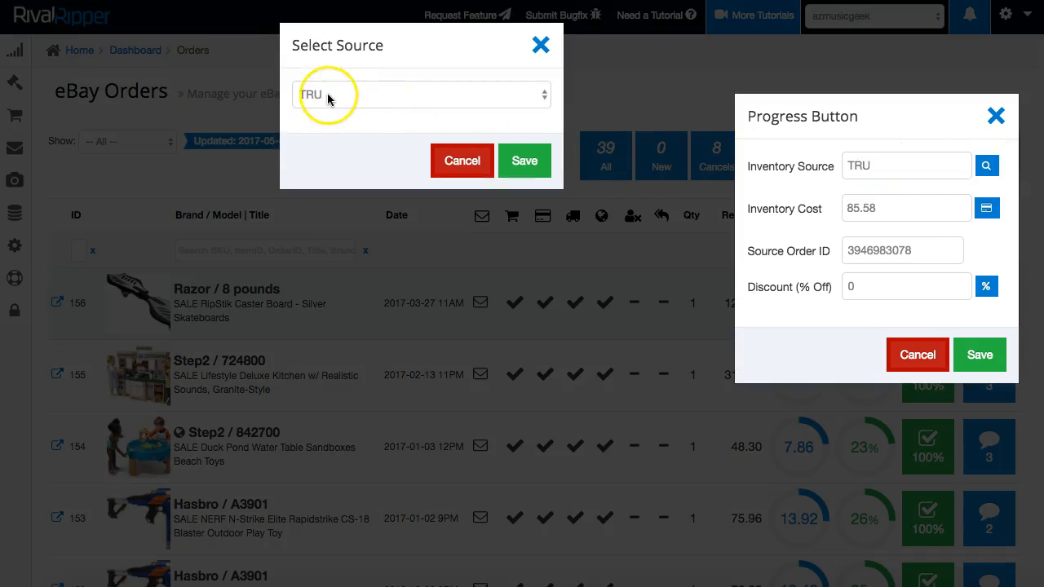
click(329, 96)
click(375, 95)
click(525, 160)
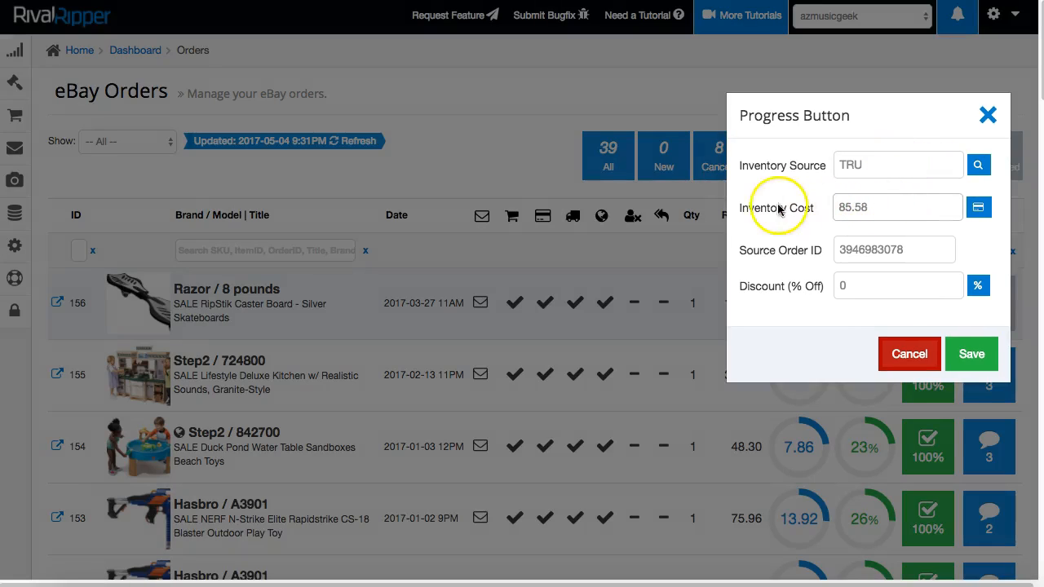
Check the Razor order's inventory cost and save its progress details
click(869, 207)
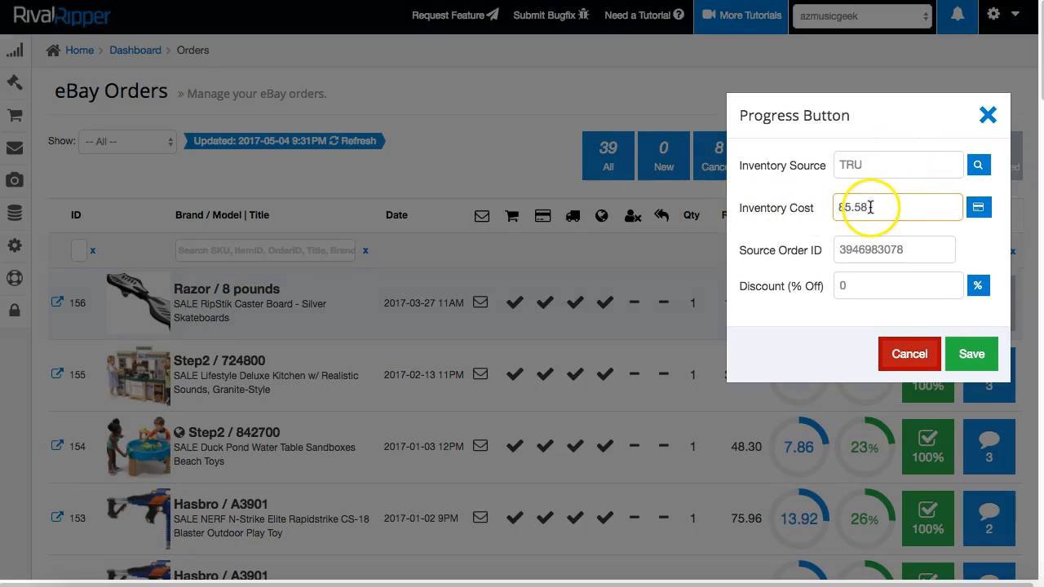
click(873, 204)
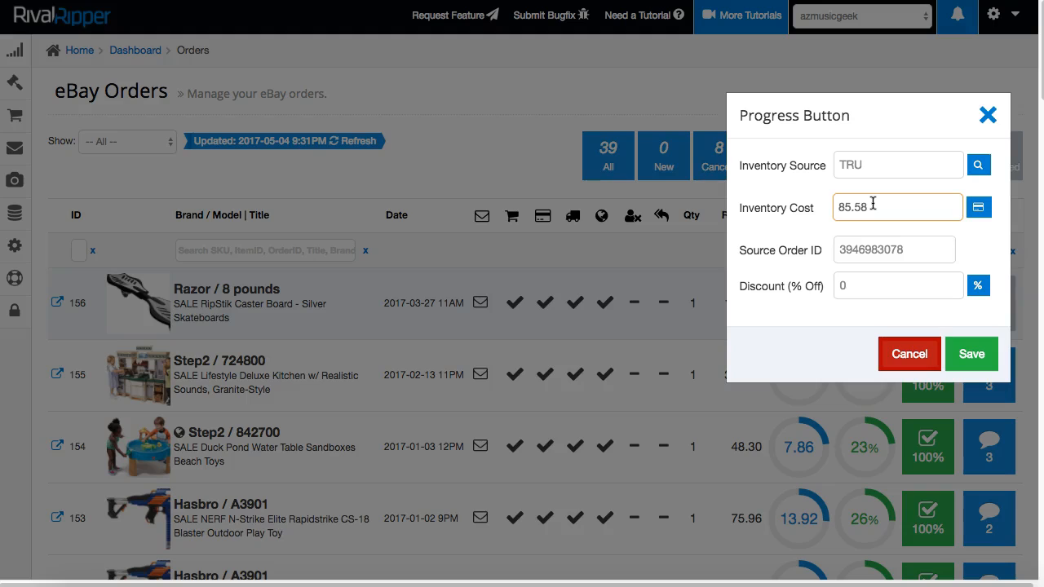
click(874, 207)
double_click(858, 207)
click(890, 208)
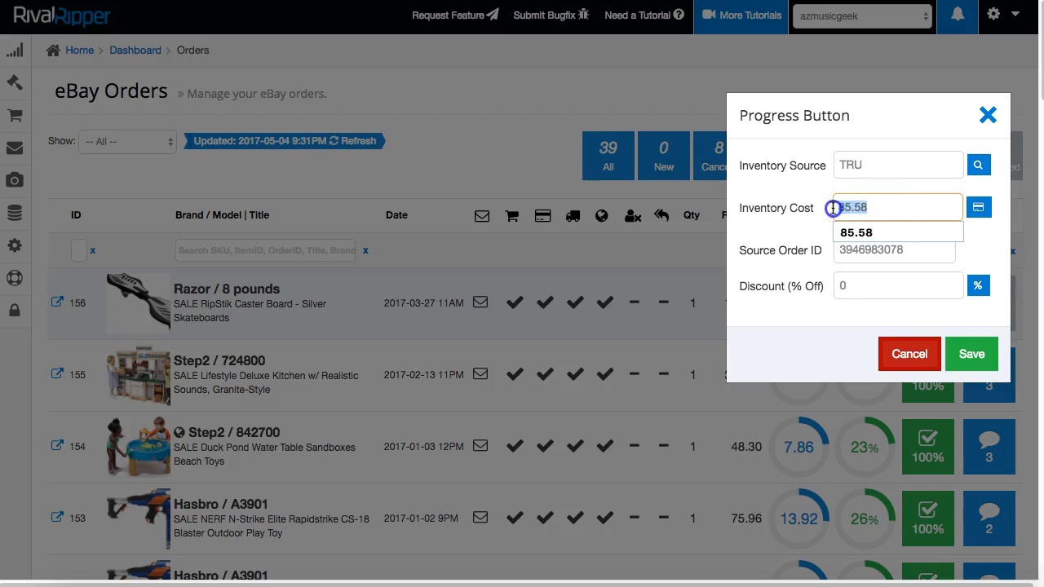
click(892, 206)
click(910, 355)
click(971, 354)
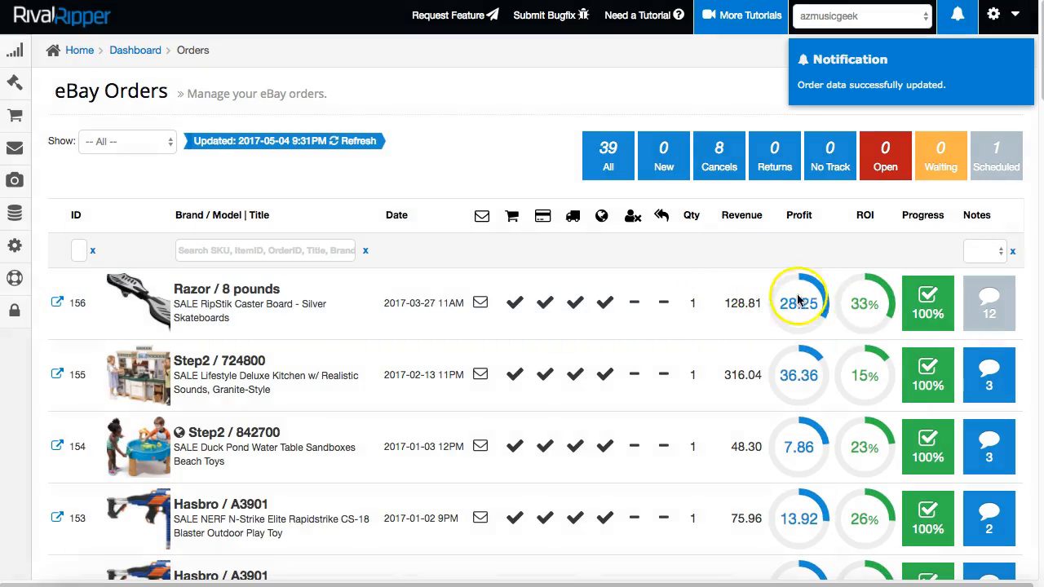
Bring up the discount form for the Razor / 8 pounds order's inventory cost and choose Auto Suggest as the discount
click(908, 298)
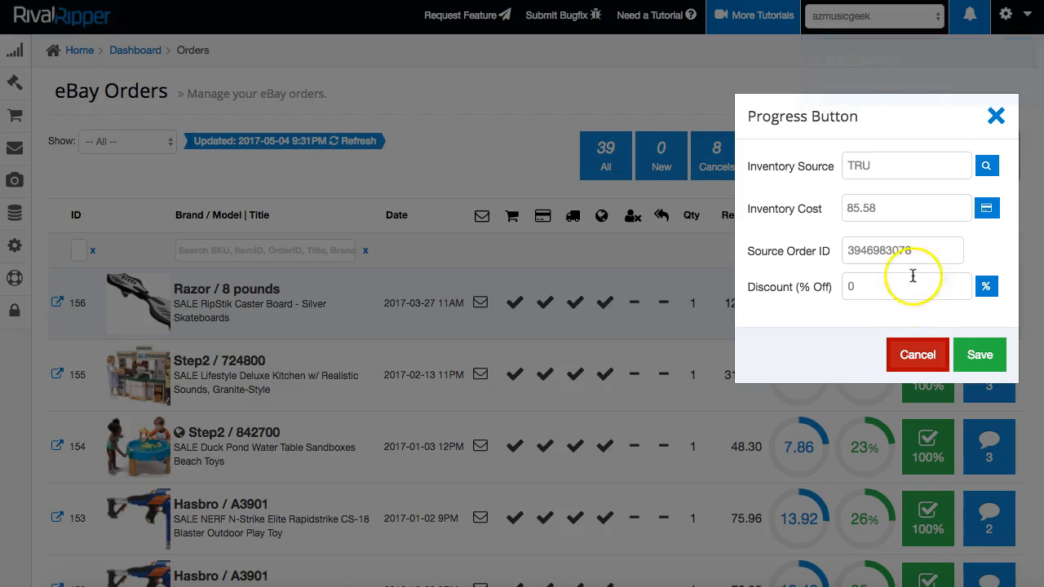
click(899, 209)
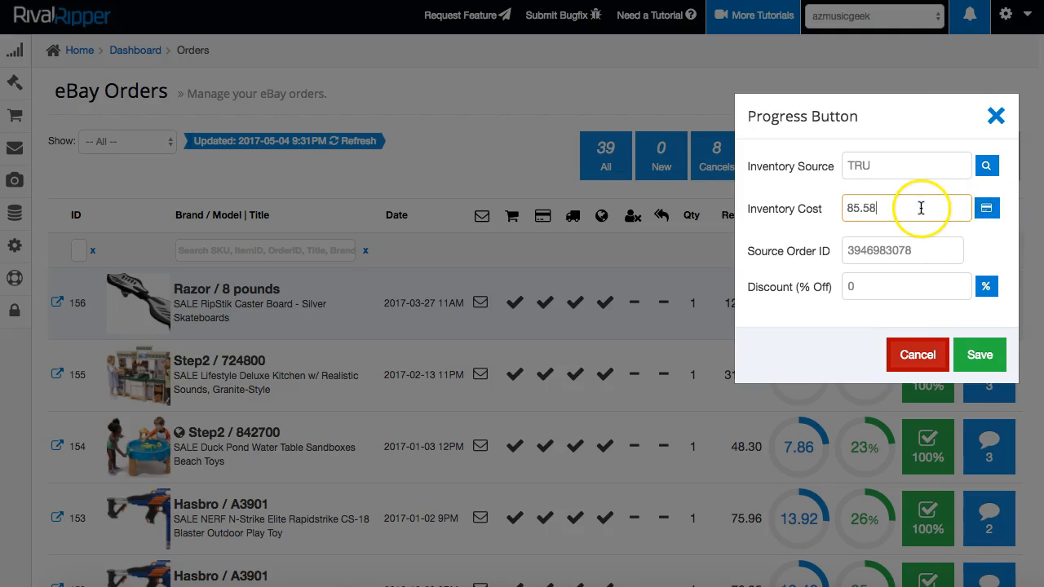
click(980, 210)
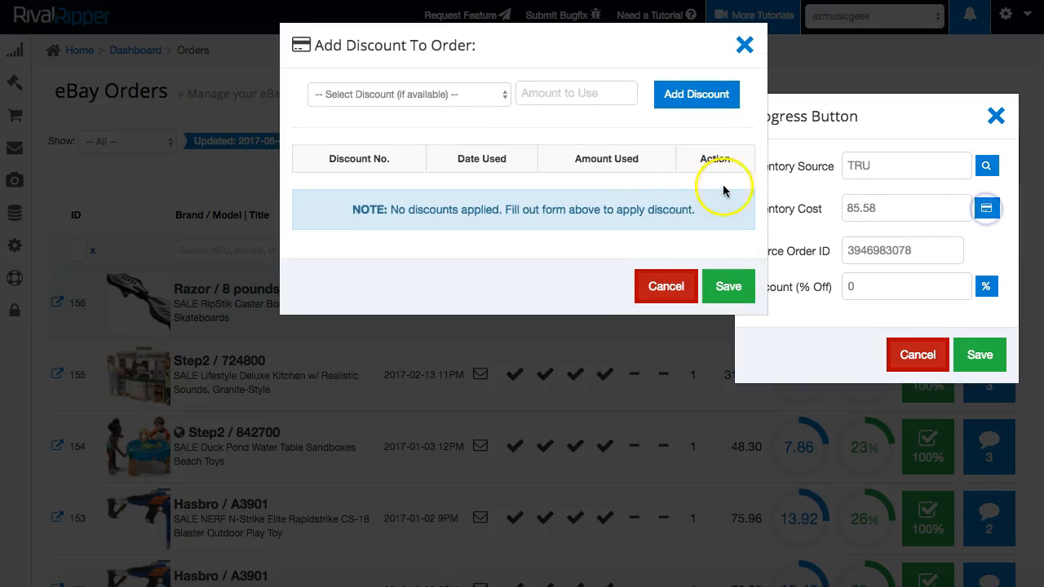
click(469, 95)
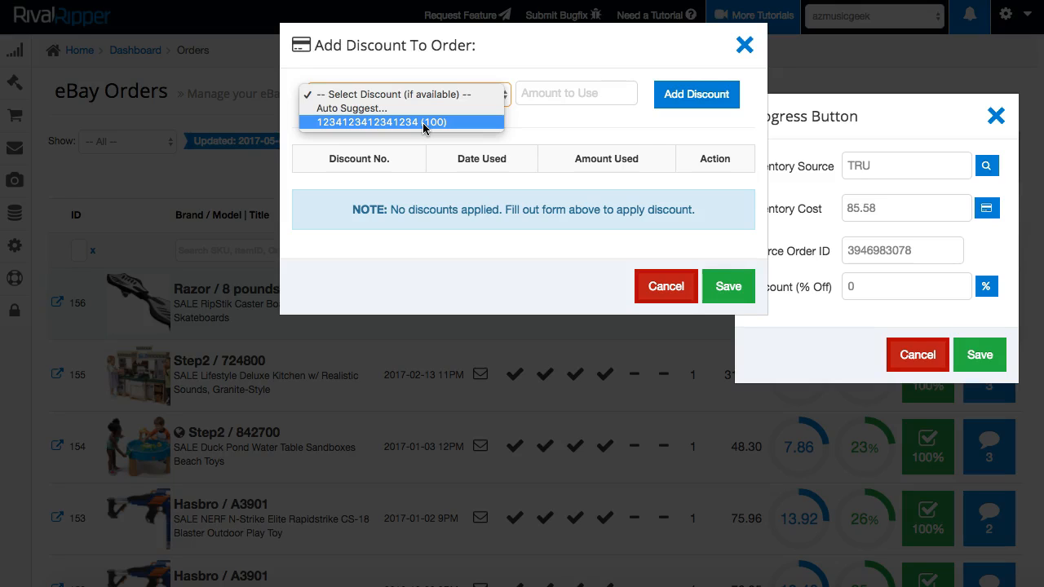
click(401, 107)
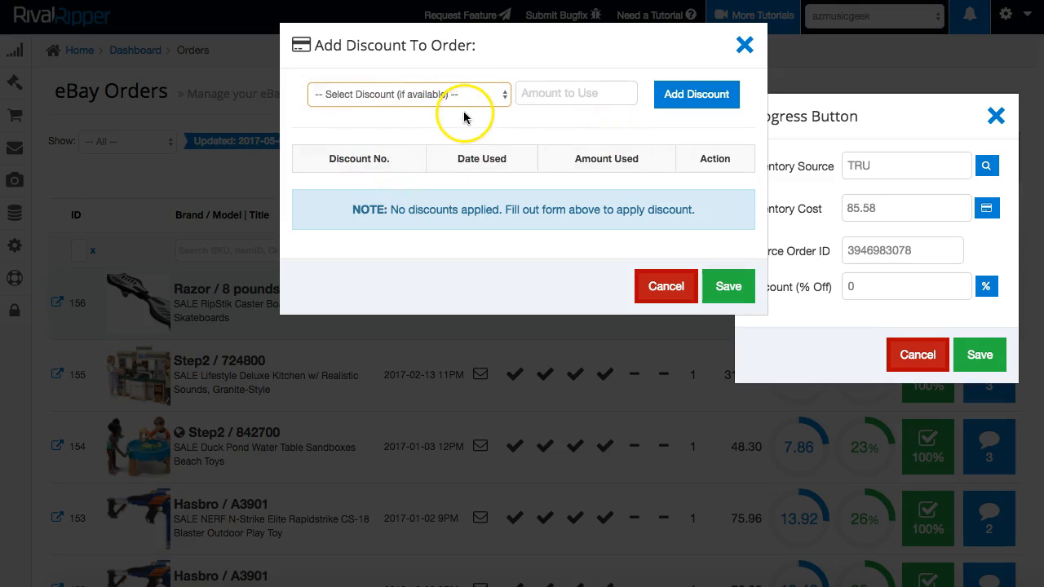
click(470, 90)
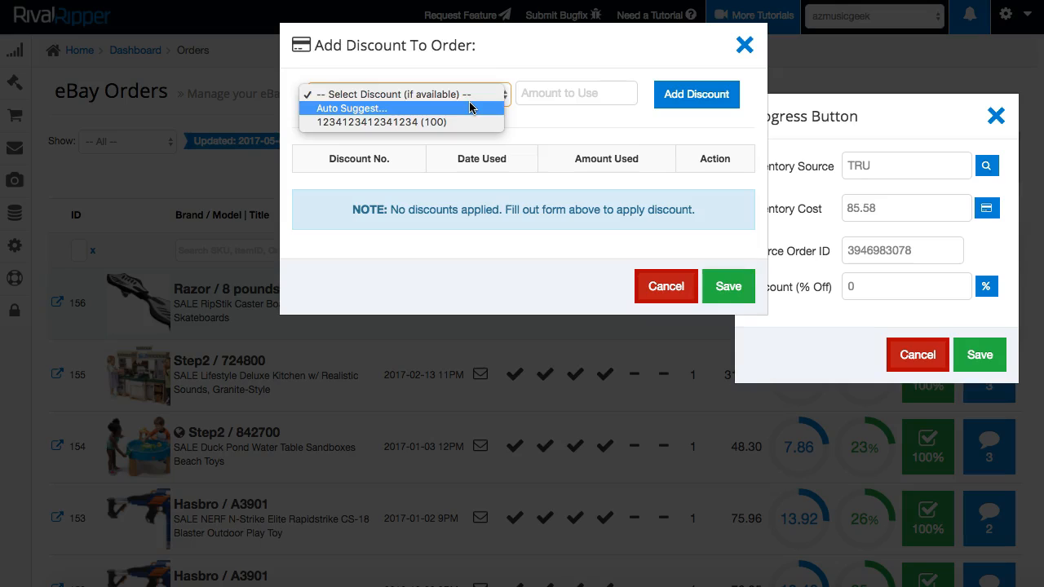
click(472, 106)
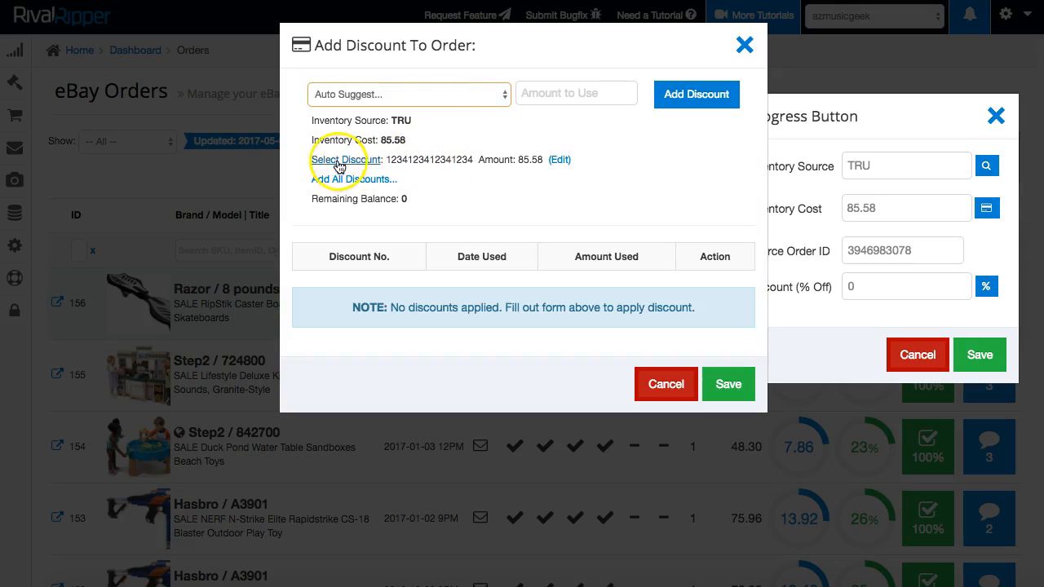
click(383, 106)
click(423, 160)
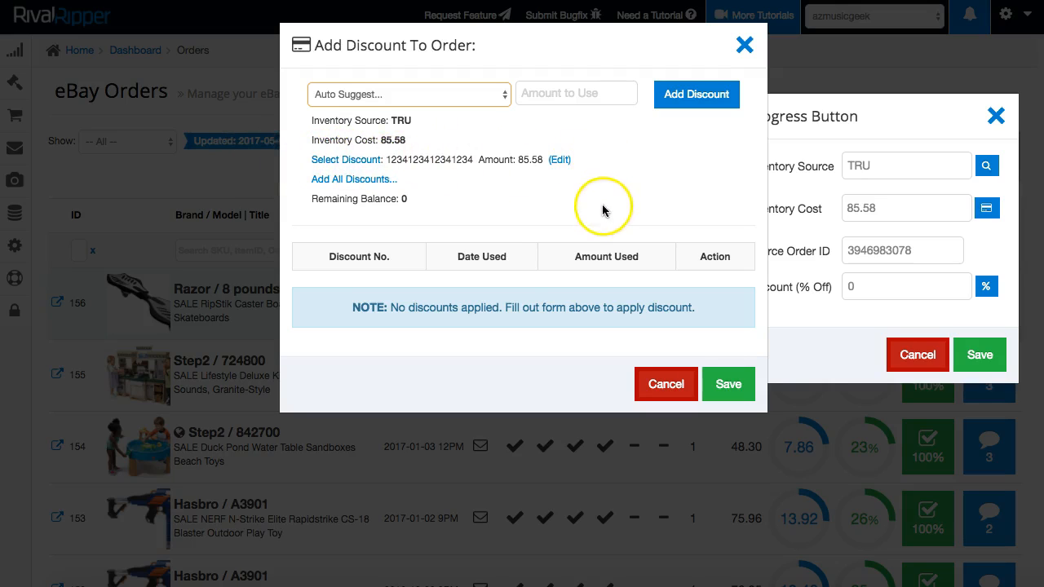
Fill in the suggested gift card with an amount of 85.58 and add it as a discount to the order
double_click(433, 159)
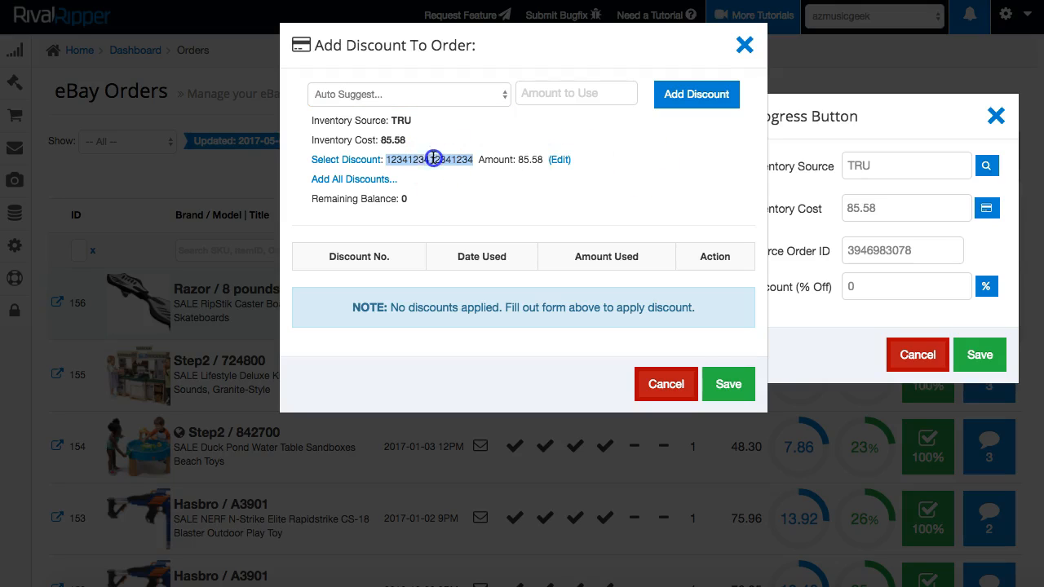
double_click(534, 160)
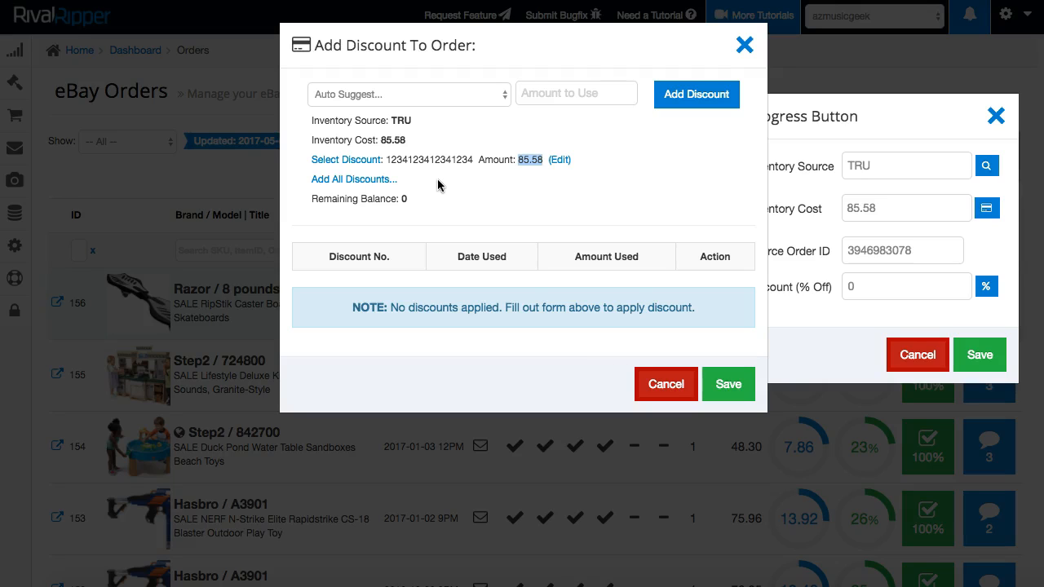
click(360, 161)
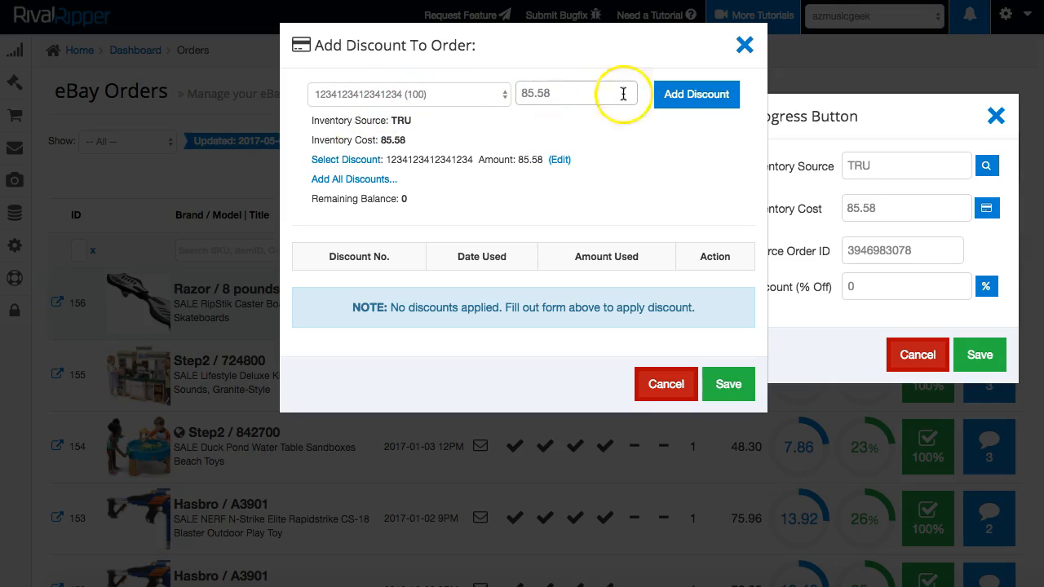
click(675, 94)
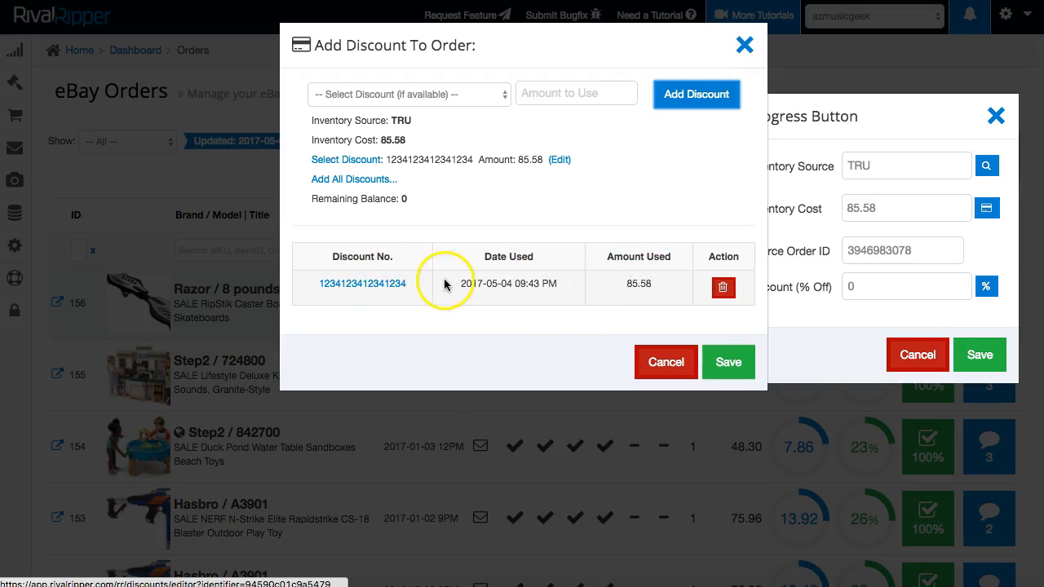
Save the Razor order's applied discount and its progress details
drag(478, 284, 603, 283)
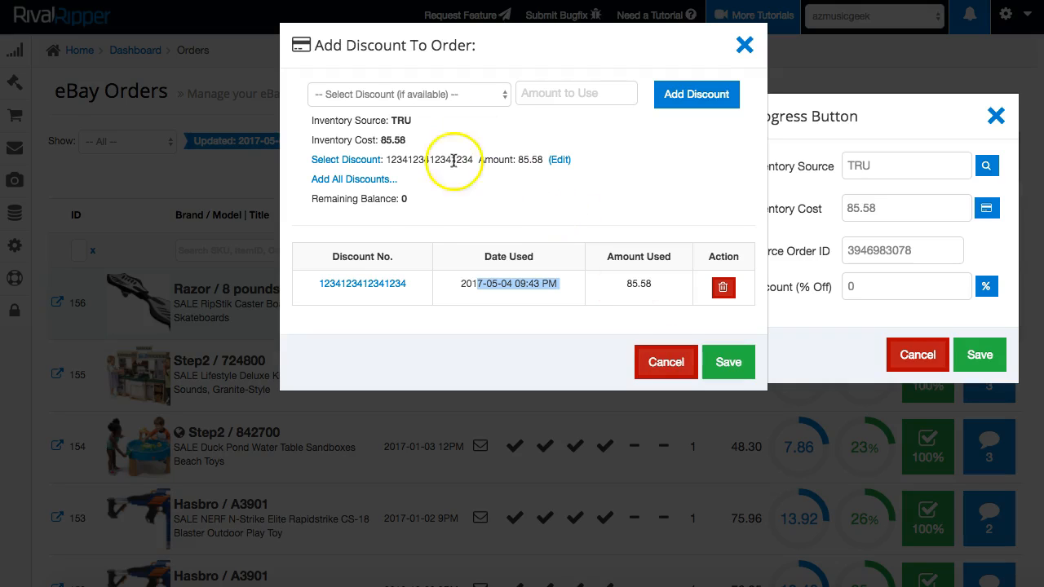
click(727, 362)
click(889, 286)
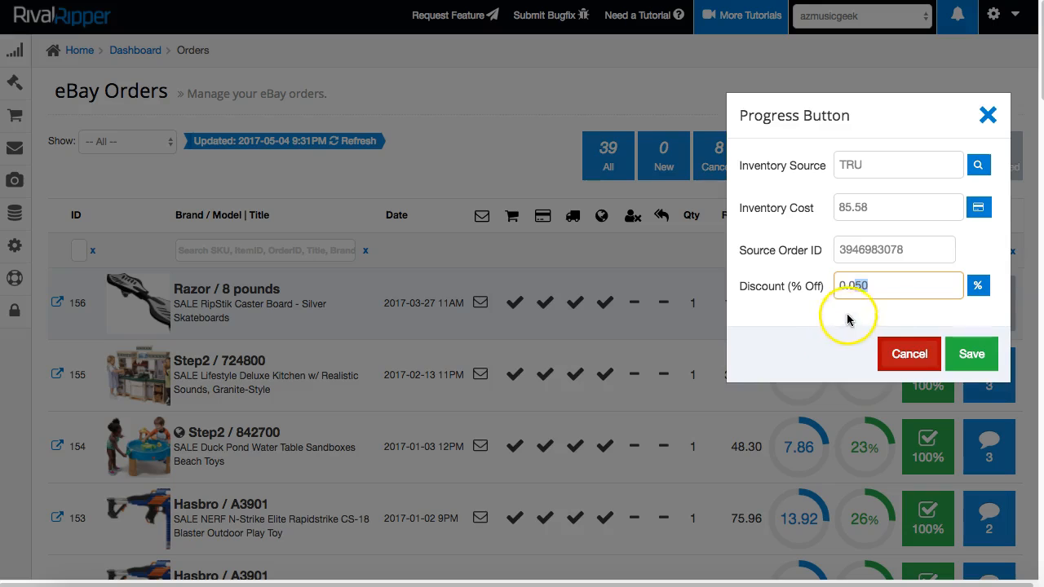
click(962, 354)
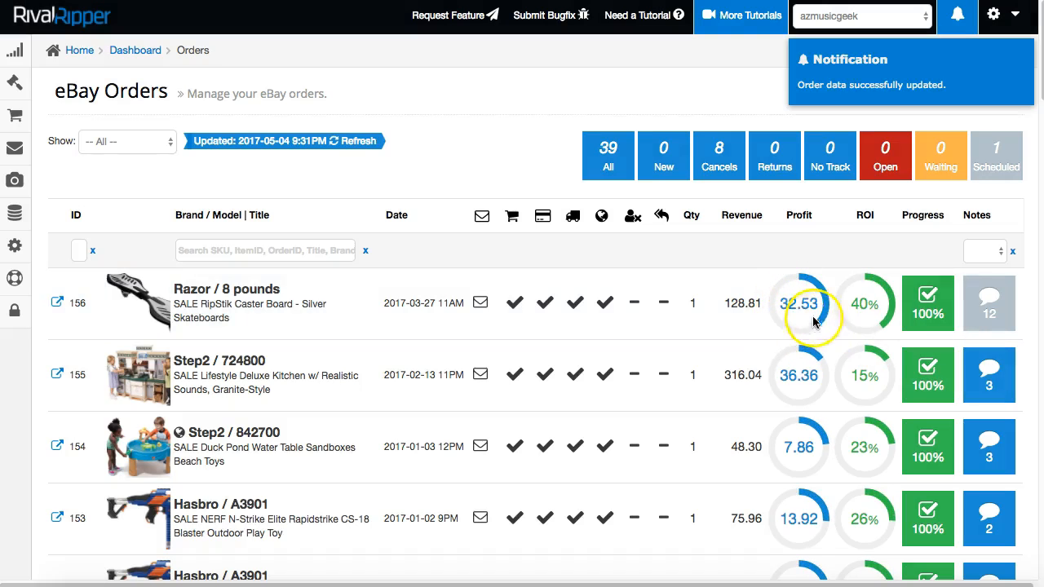
Review the Razor order's applied discount entry, inventory source and inventory cost in its progress details
click(930, 309)
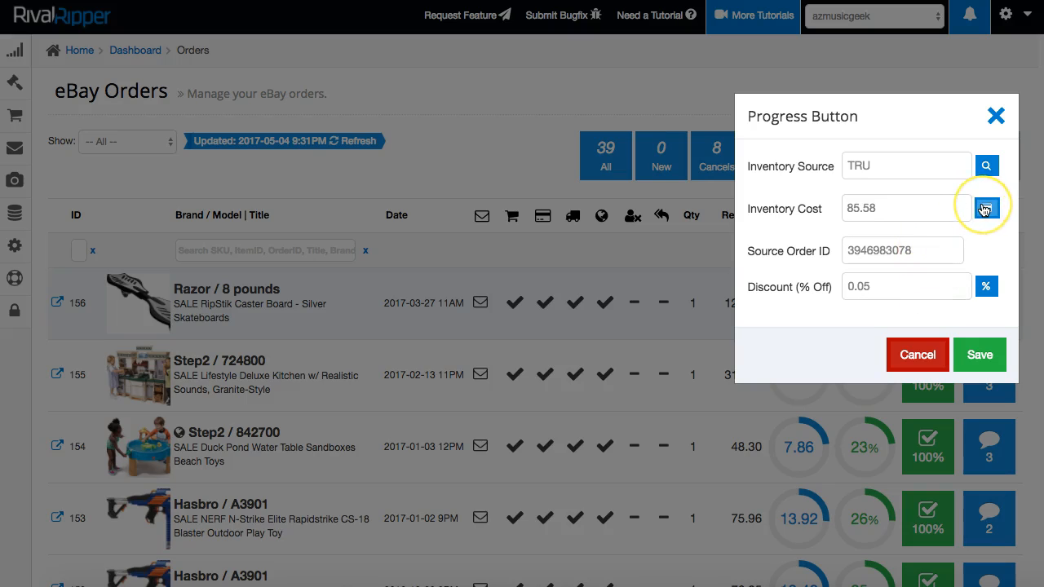
click(984, 209)
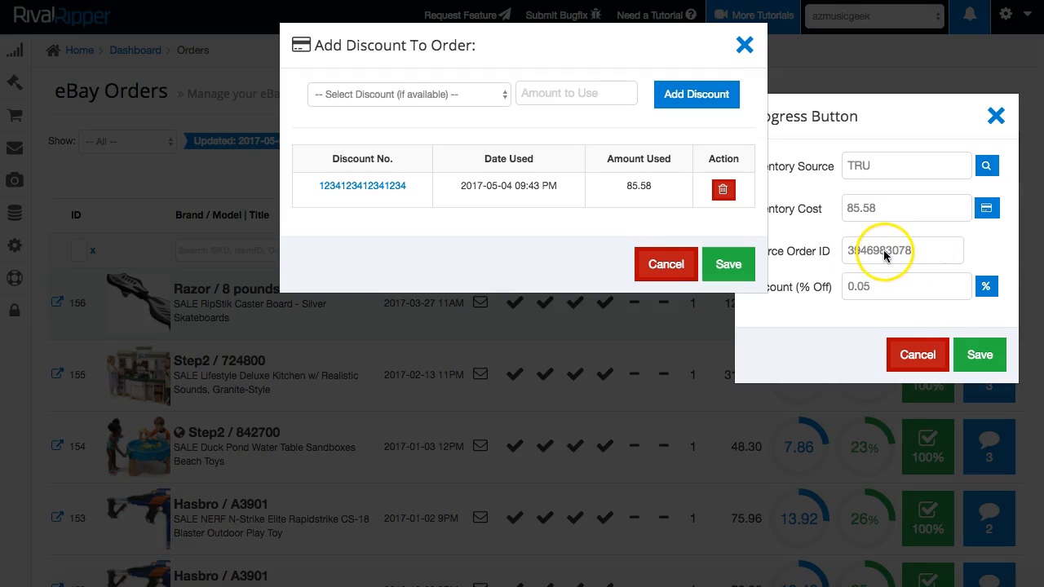
click(664, 263)
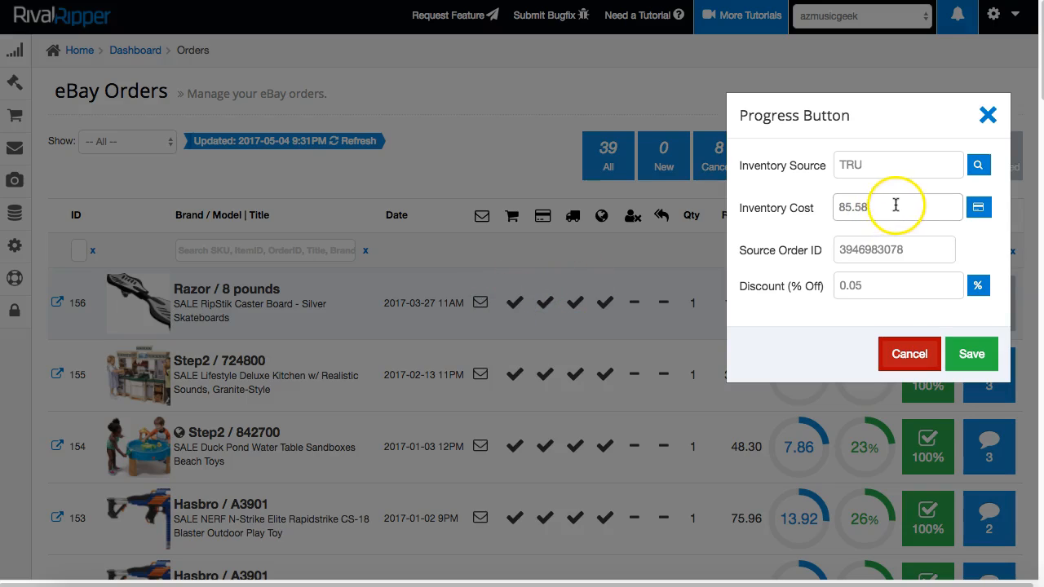
double_click(883, 166)
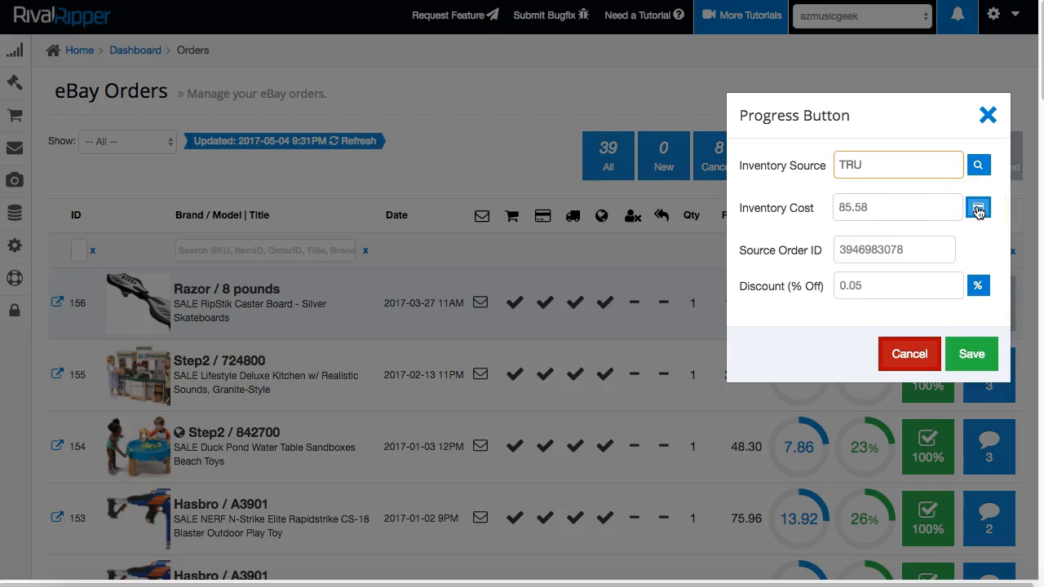
click(909, 207)
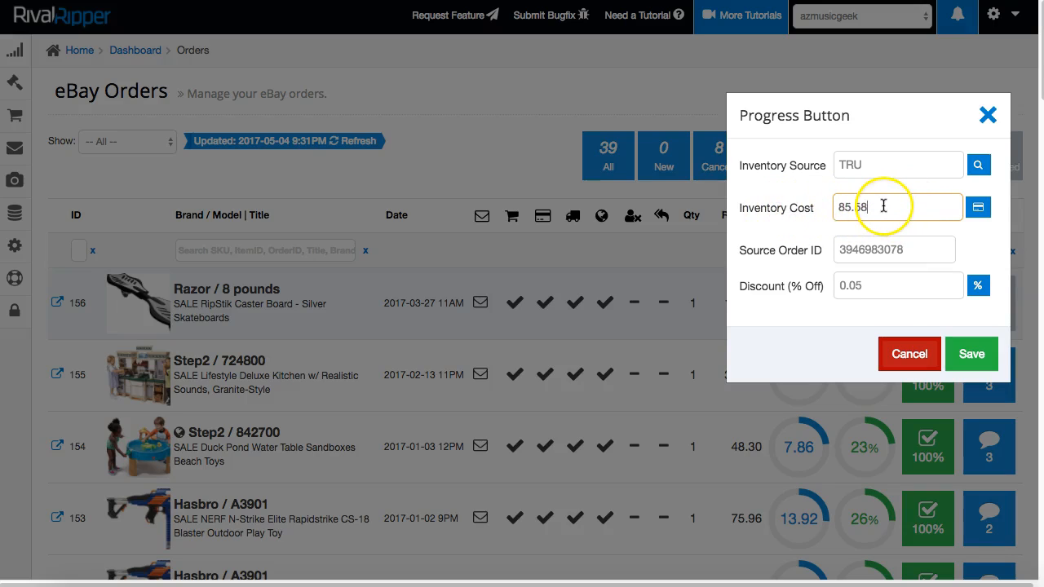
click(850, 207)
click(885, 208)
Remove the gift card discount from the Razor order and save its discount list
click(978, 209)
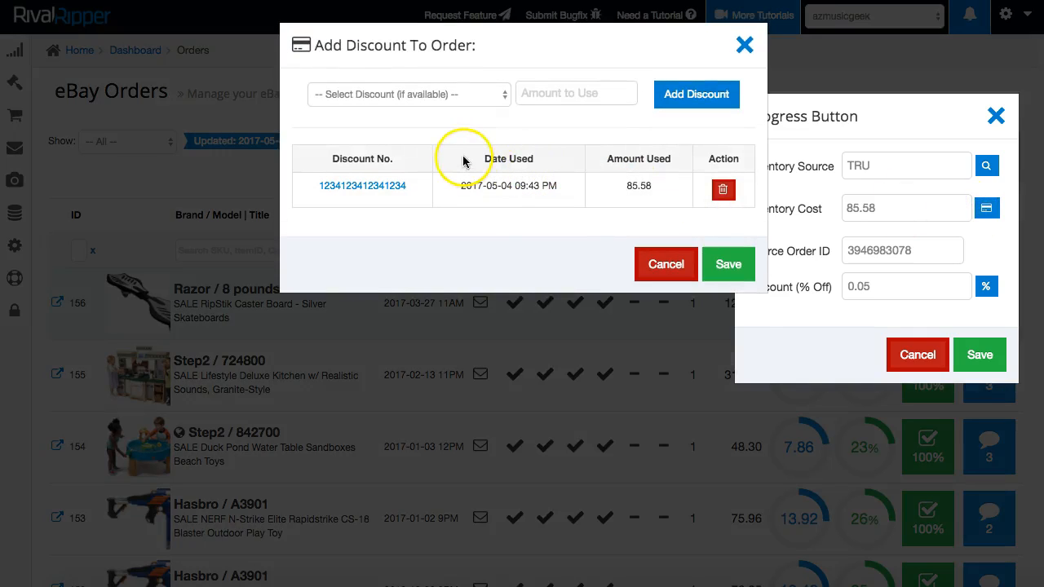
click(721, 191)
click(728, 229)
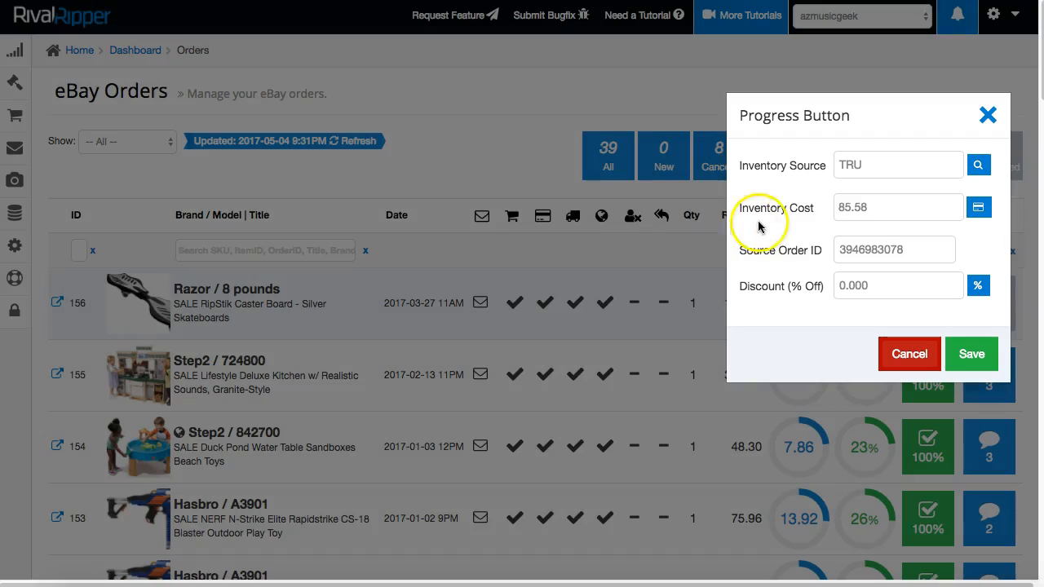
Clear the Razor order's Source Order ID and save its progress details
double_click(862, 249)
right_click(862, 249)
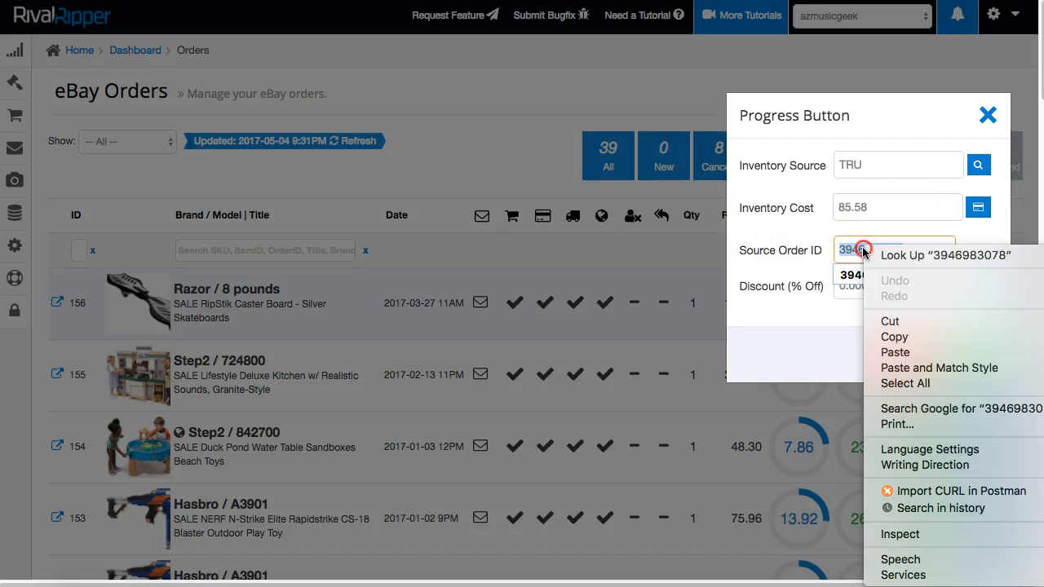
click(889, 322)
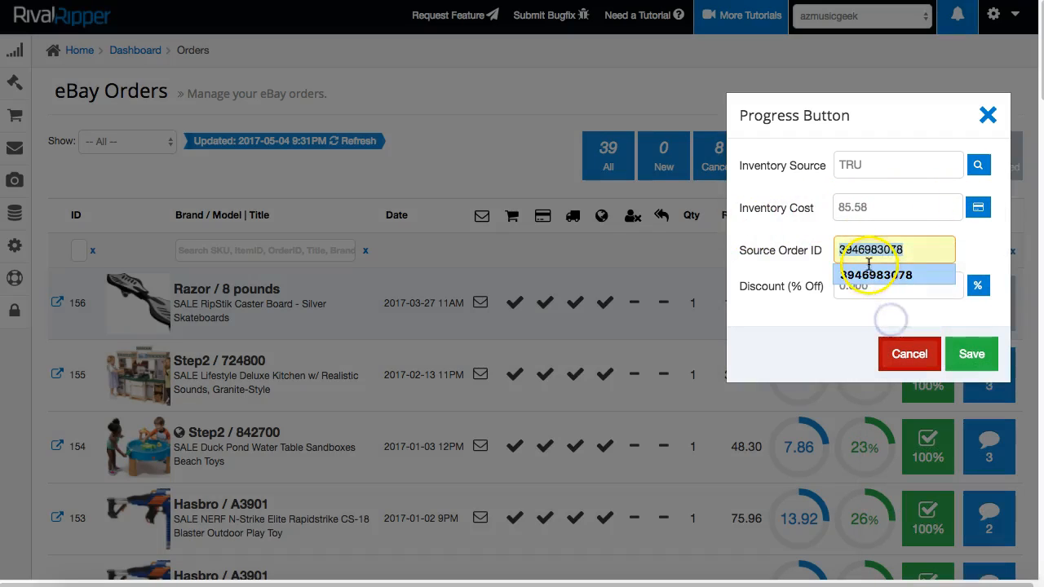
click(964, 353)
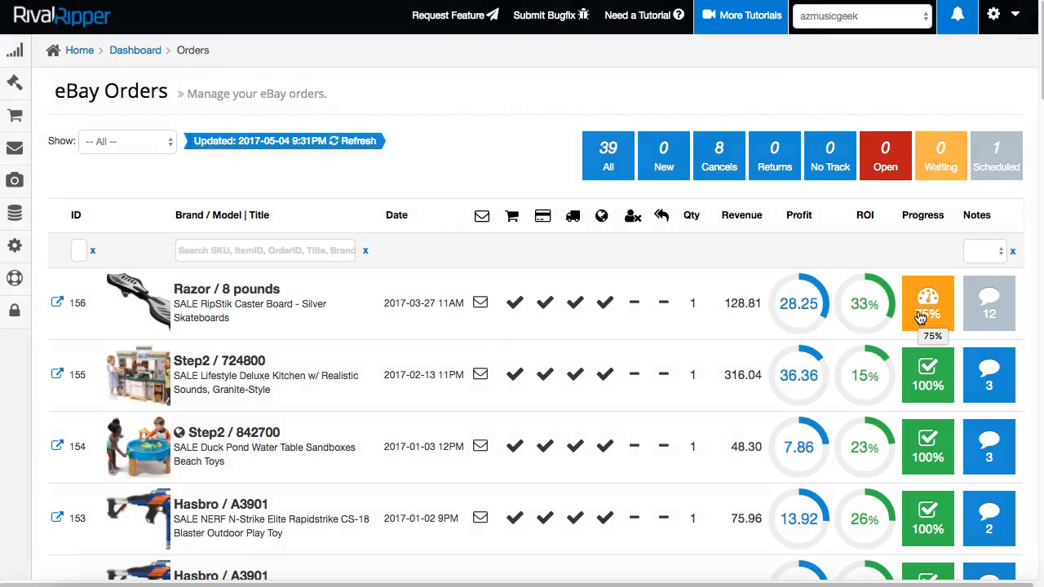
Reopen the Razor order's discount form without a source order ID and choose Auto Suggest
click(927, 306)
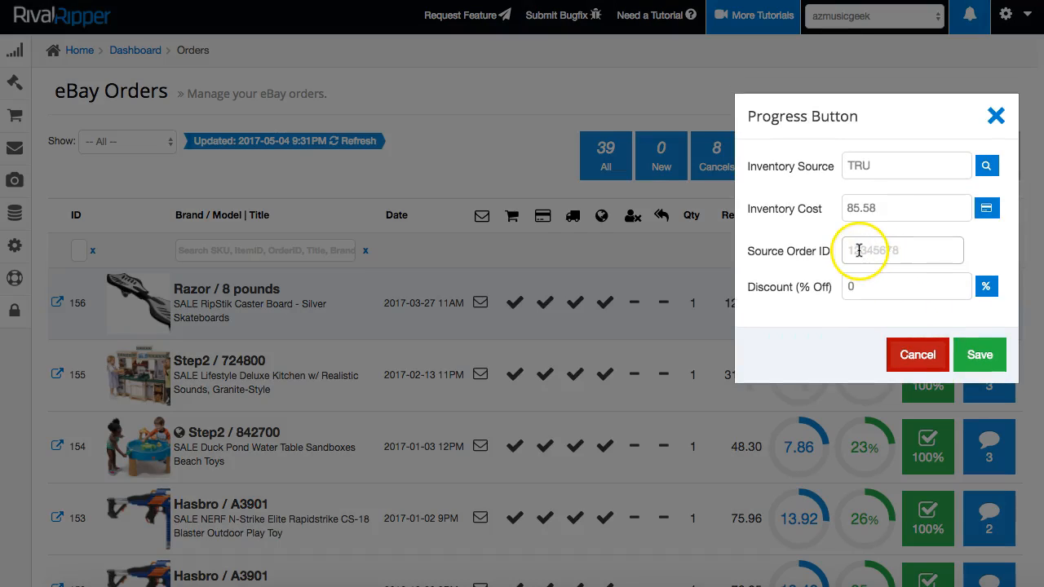
click(986, 210)
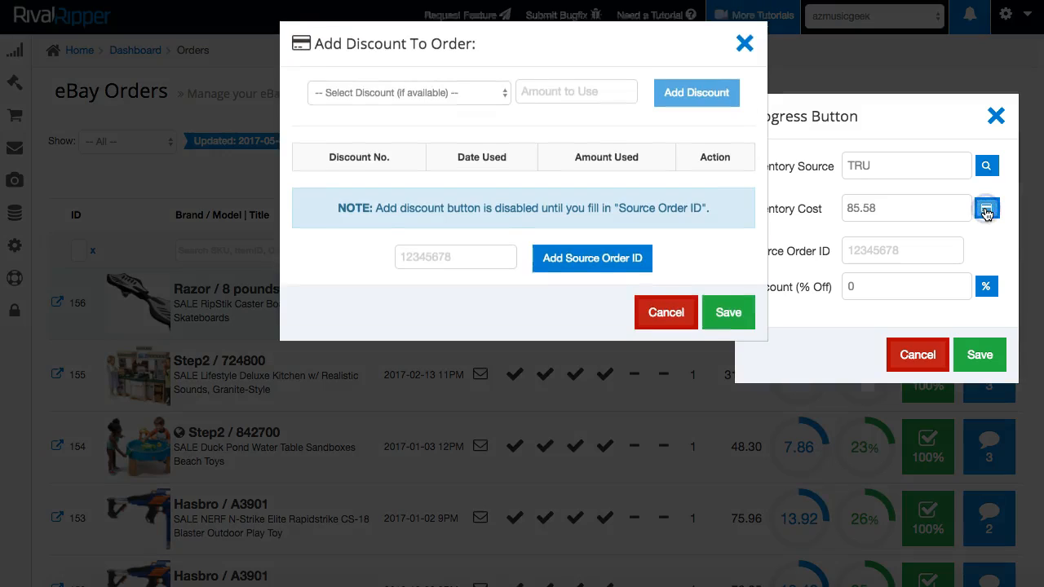
click(464, 95)
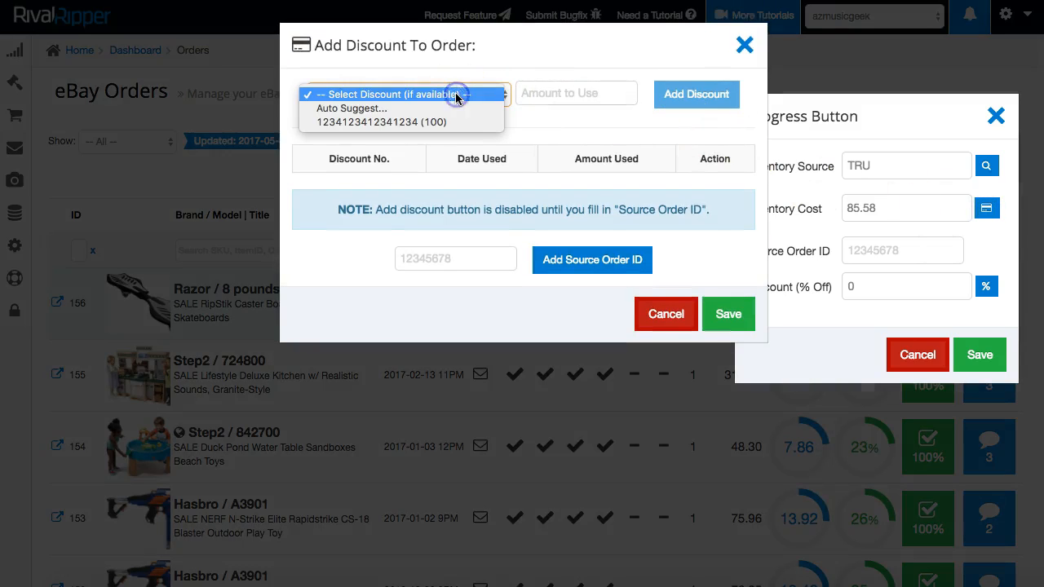
click(358, 108)
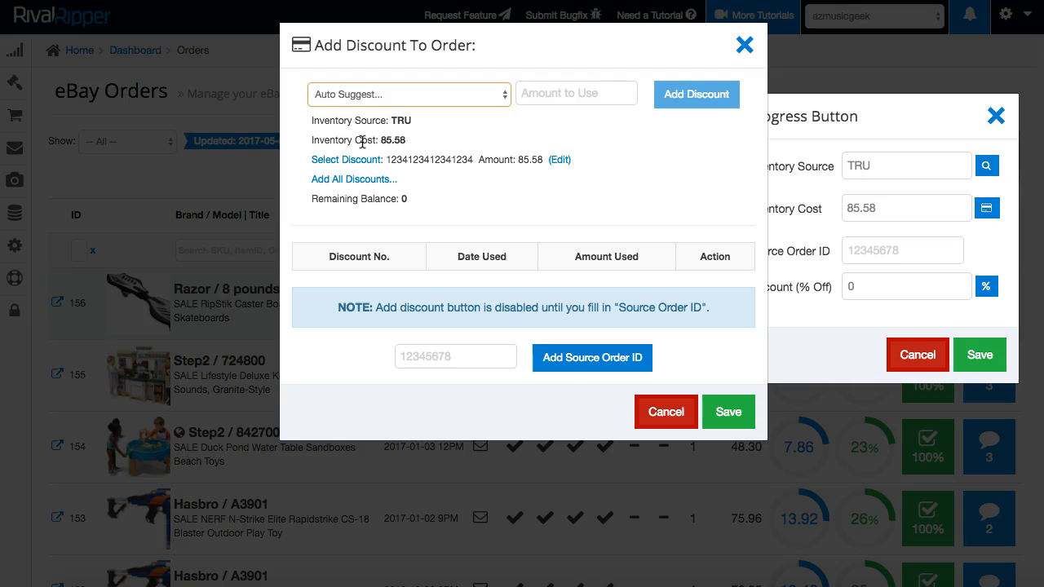
Examine the auto-suggested details: inventory source, inventory cost, proposed gift card, amount and remaining balance
drag(332, 124, 587, 196)
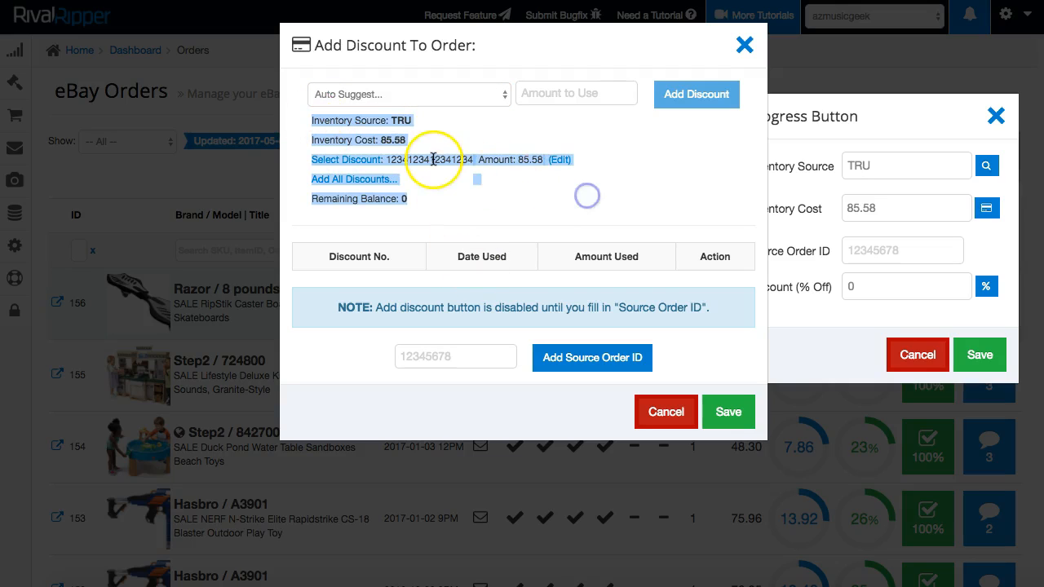
right_click(433, 159)
click(453, 191)
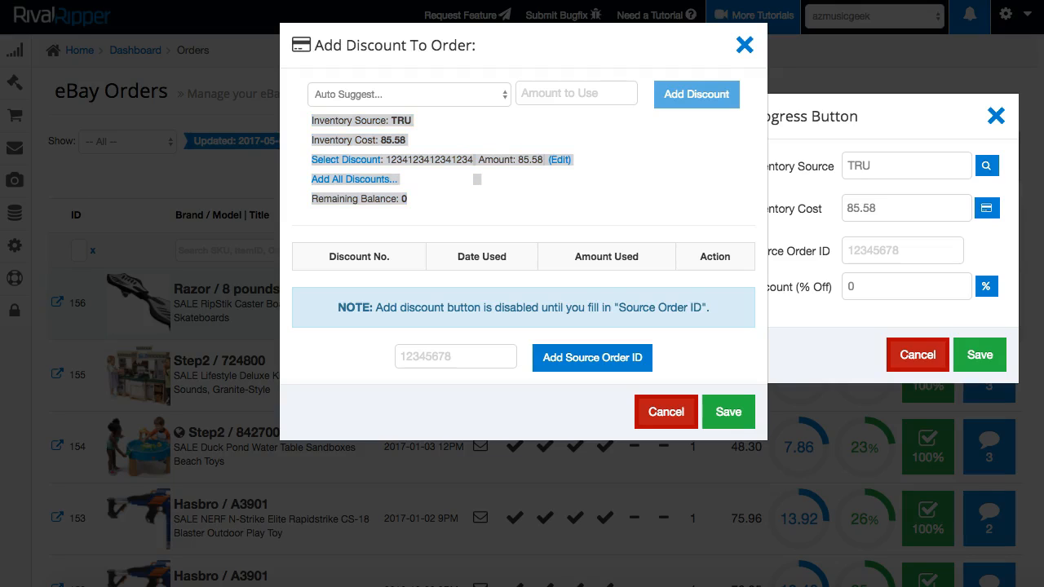
click(431, 168)
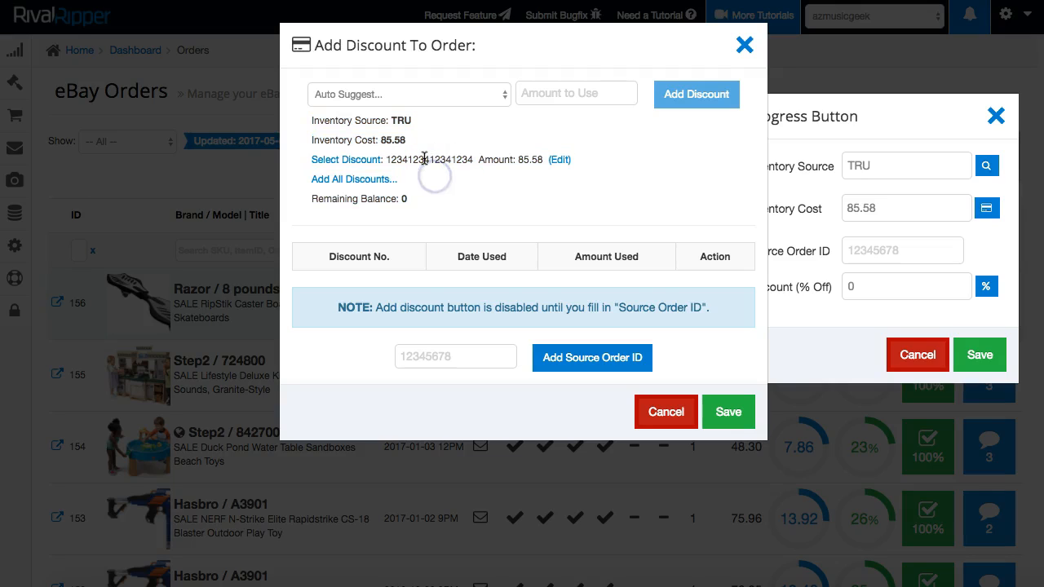
double_click(424, 159)
double_click(530, 159)
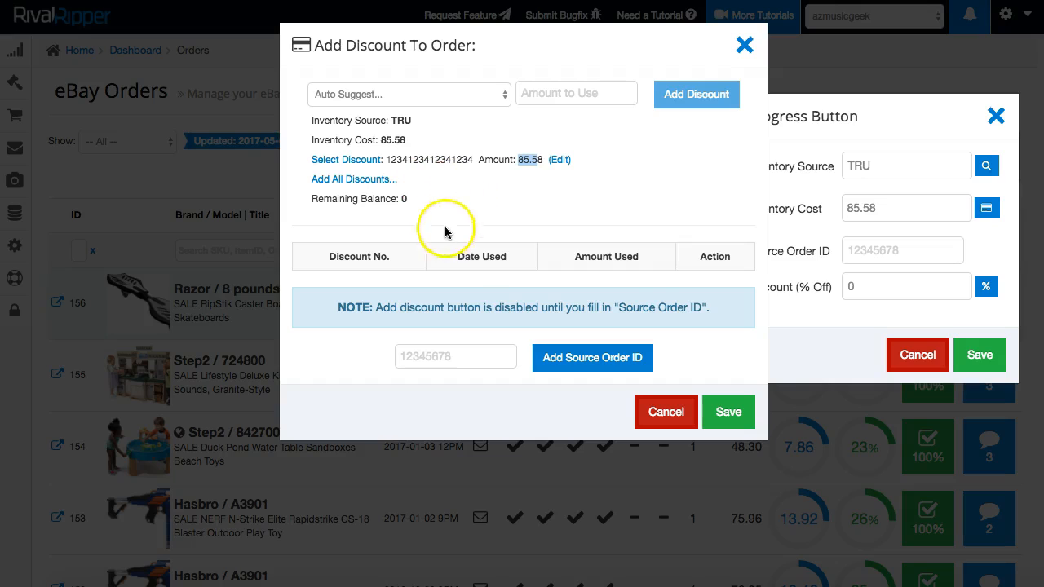
click(519, 159)
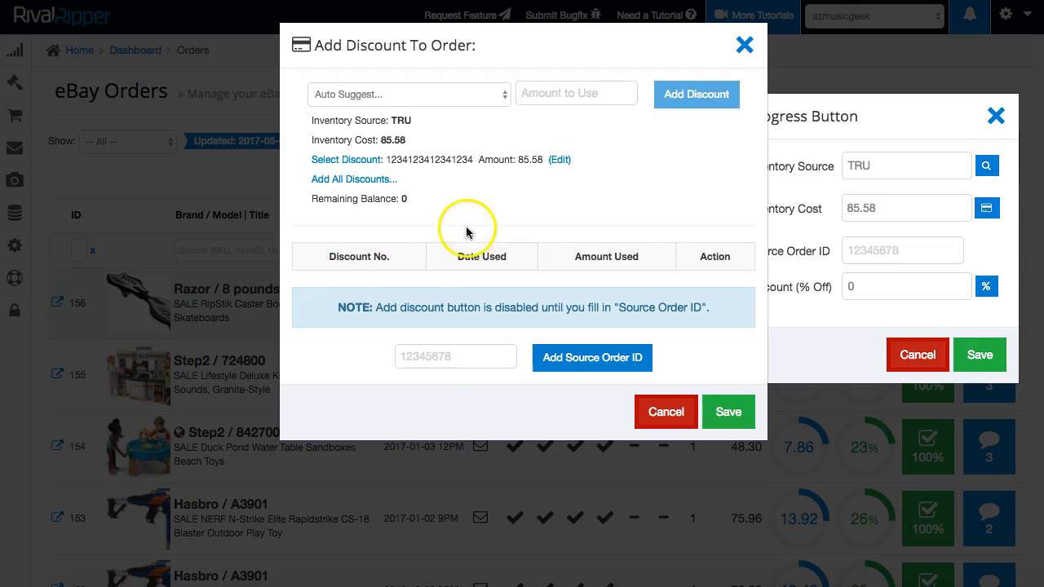
Paste the supplier order number as the Razor order's Source Order ID in the discount form and add it
click(451, 355)
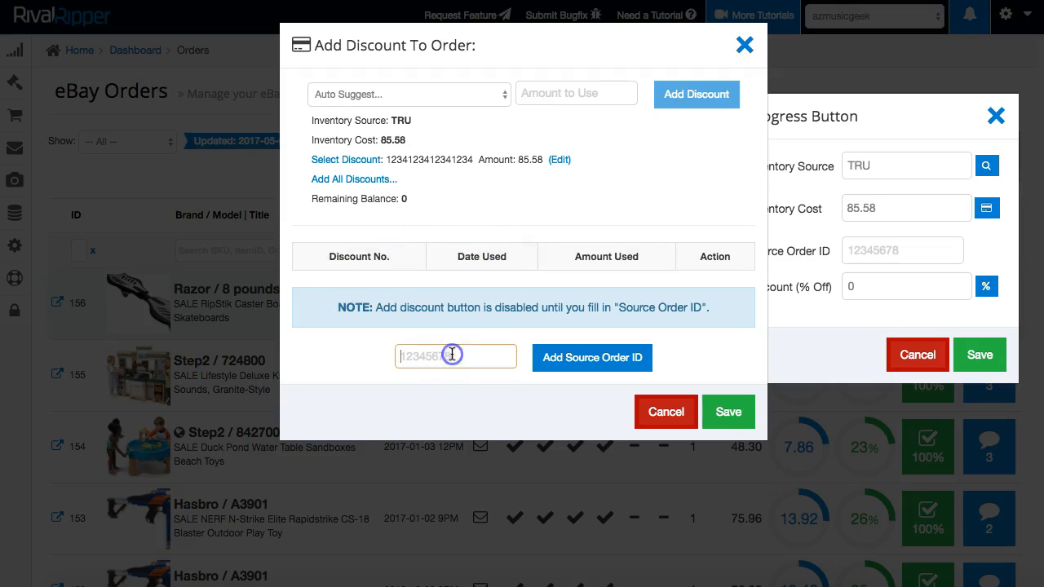
right_click(443, 357)
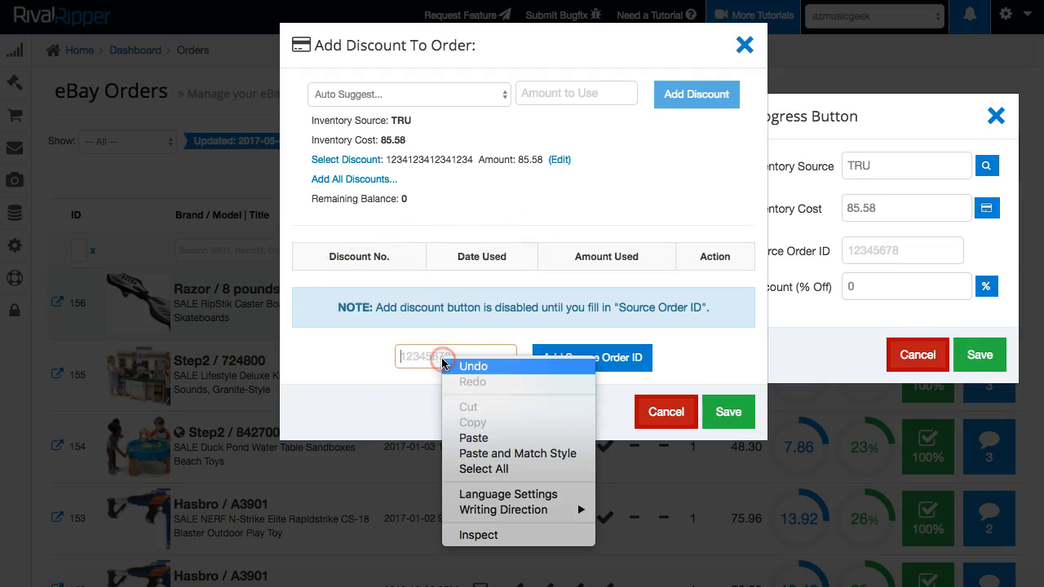
click(473, 438)
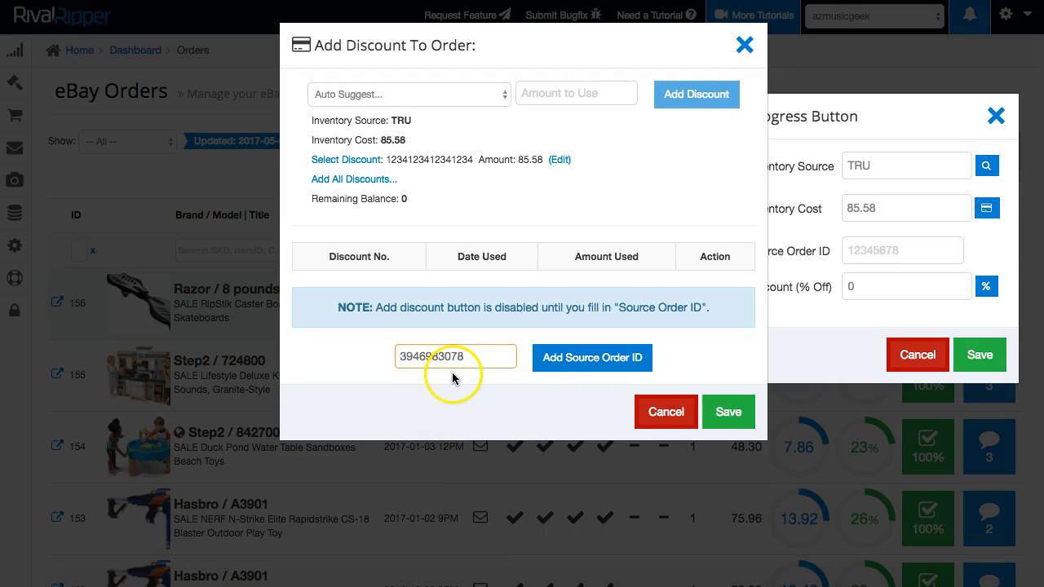
click(589, 360)
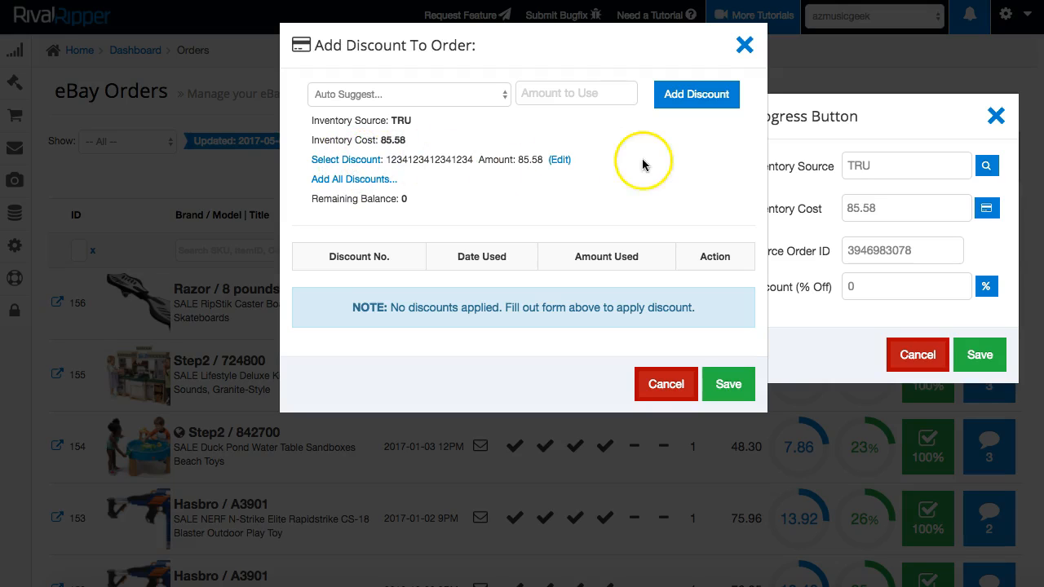
Apply all suggested discounts to the Razor order, saving both the discount list and the order's progress details
click(361, 178)
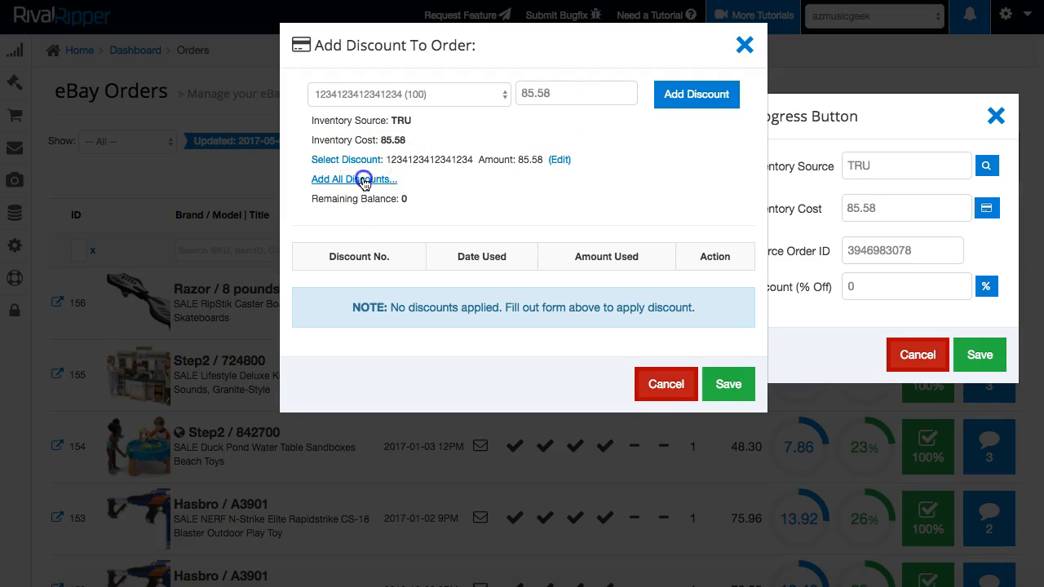
click(727, 362)
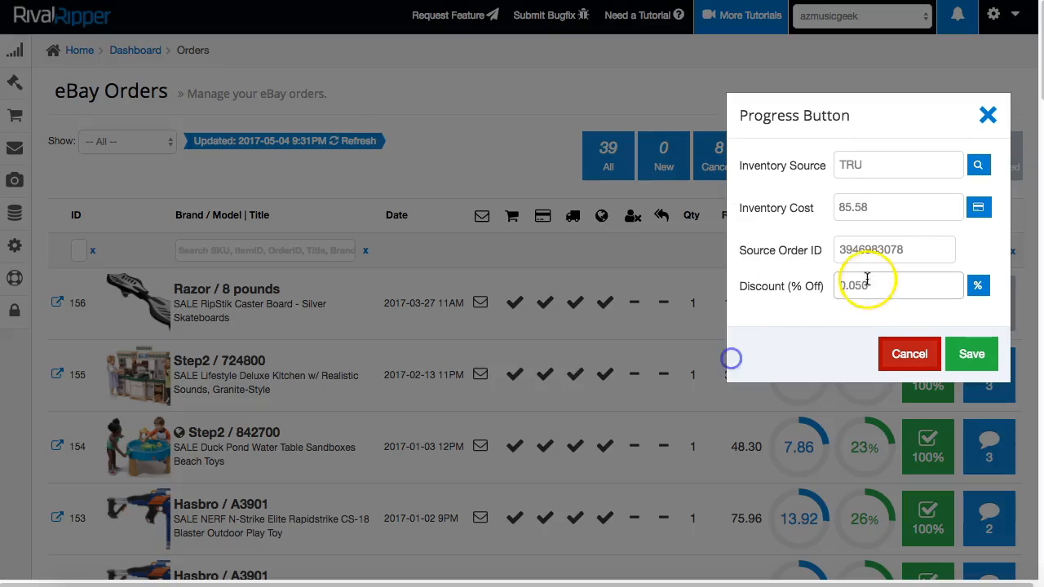
click(877, 209)
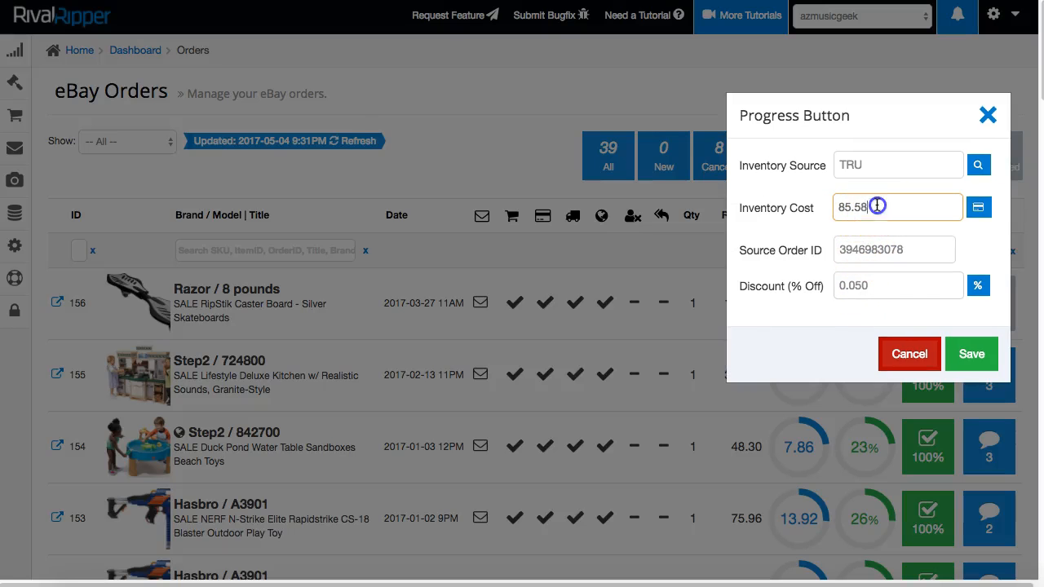
click(848, 287)
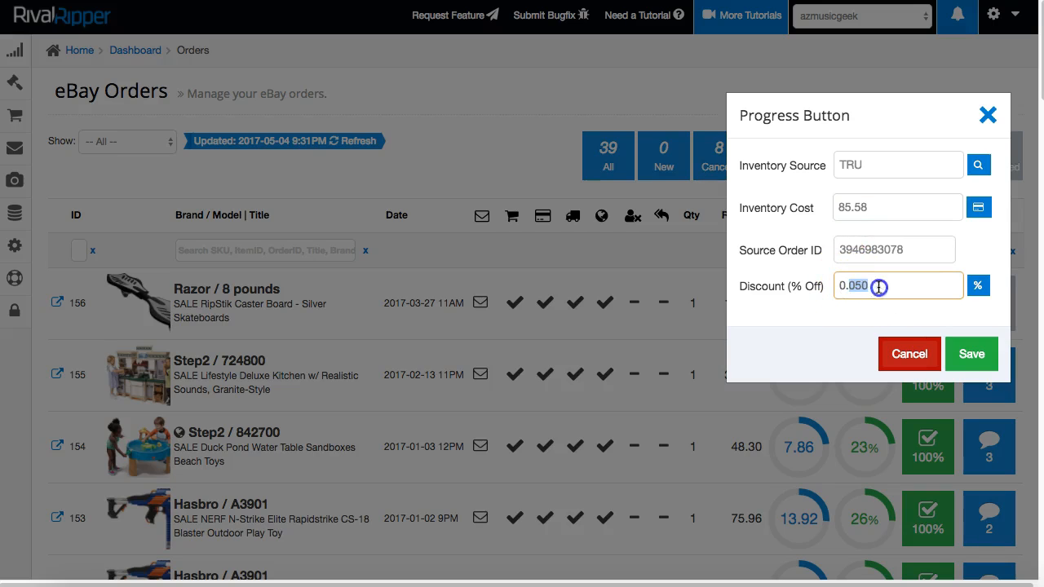
click(964, 356)
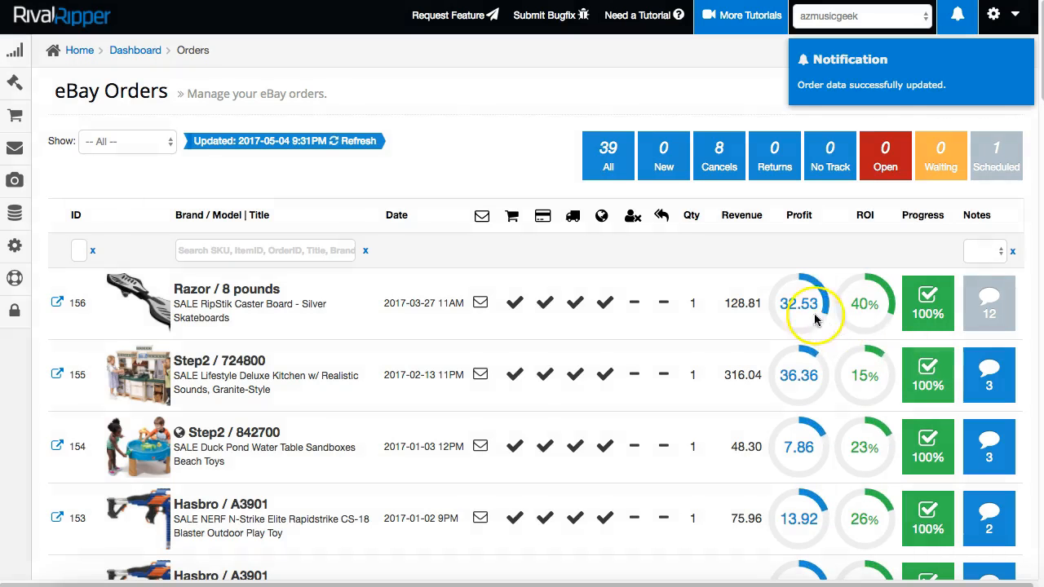
Examine the Razor order's profit overview: buyer payment, fees, cost of goods, discounts, total profit and return on investment
click(796, 302)
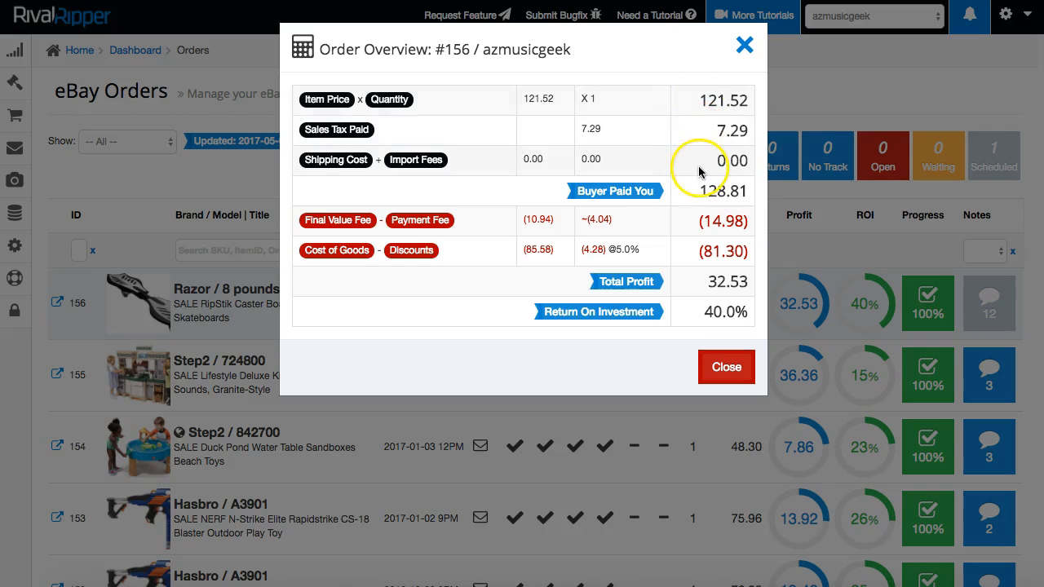
drag(699, 191, 747, 192)
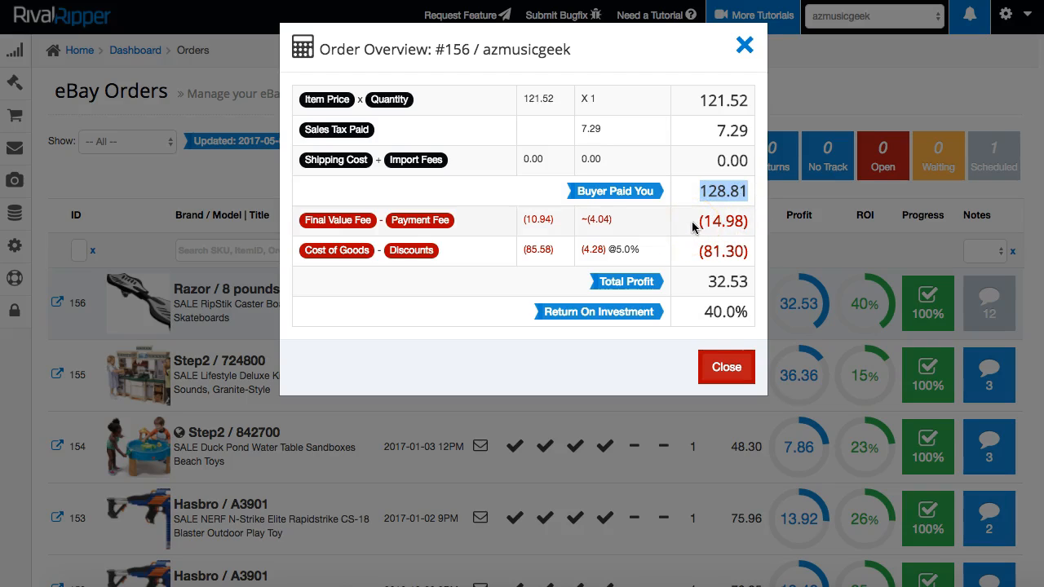
drag(526, 220, 613, 221)
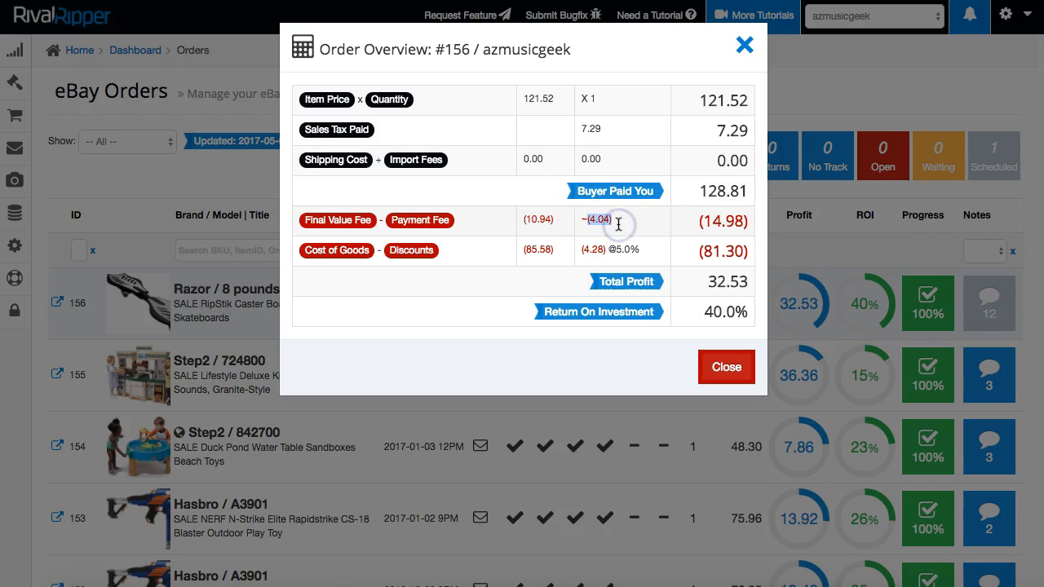
drag(618, 224, 560, 249)
click(525, 249)
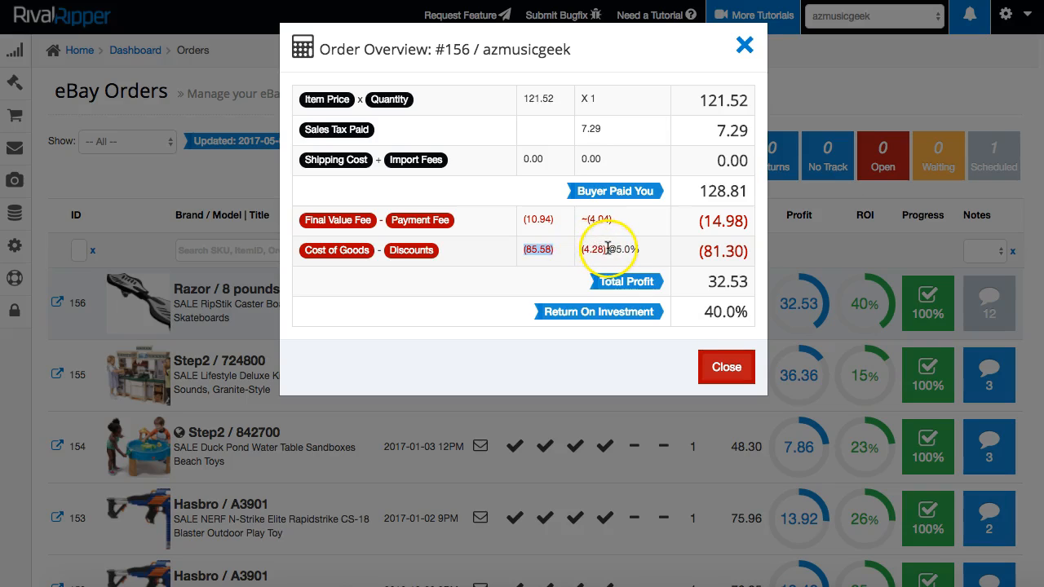
drag(582, 249, 640, 250)
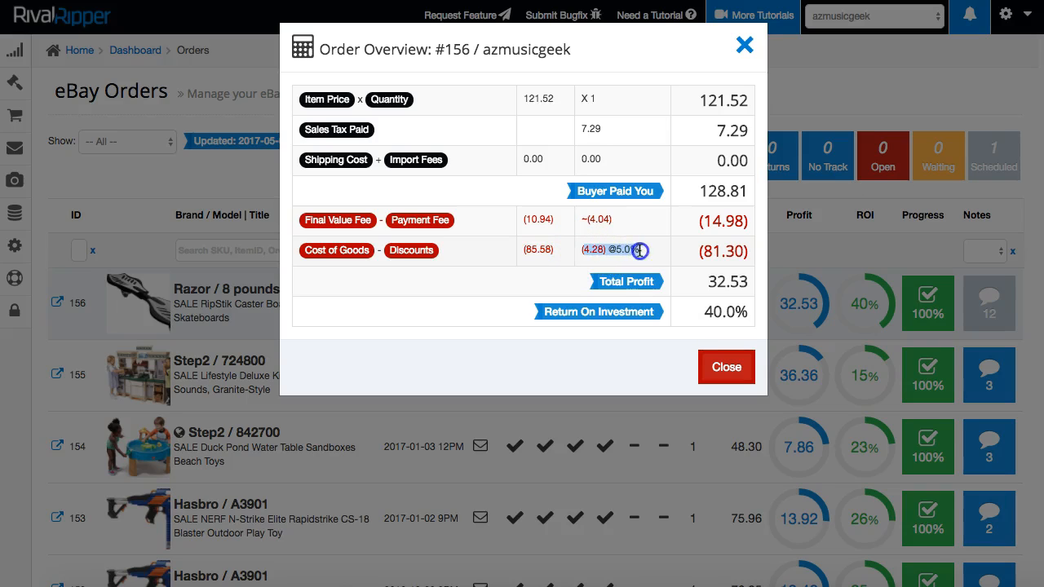
click(709, 250)
triple_click(749, 251)
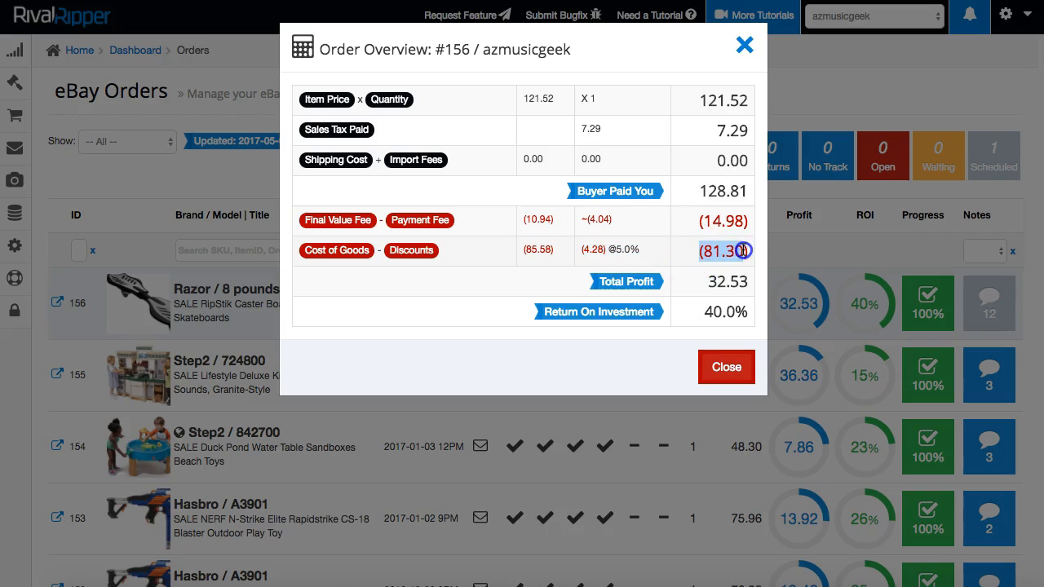
click(713, 283)
triple_click(749, 283)
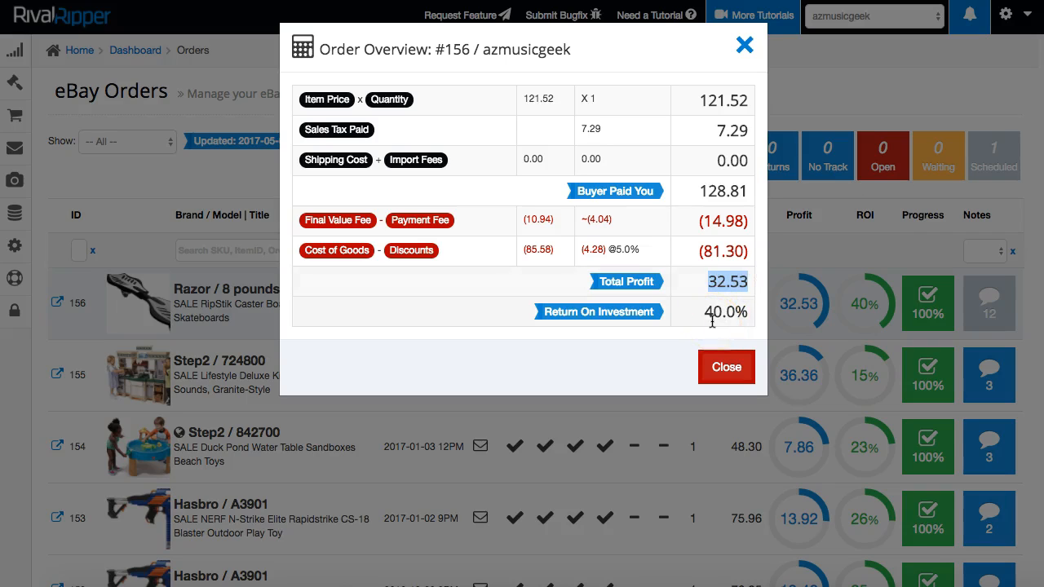
click(718, 363)
Review the Razor order's inventory cost and discount percentage in its progress details, leaving without saving
click(926, 302)
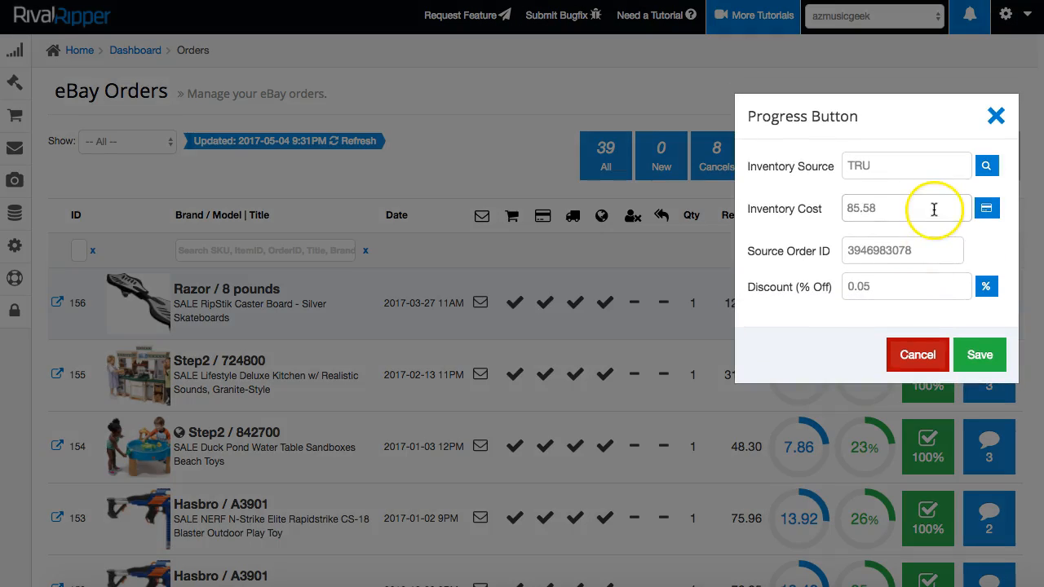
click(931, 287)
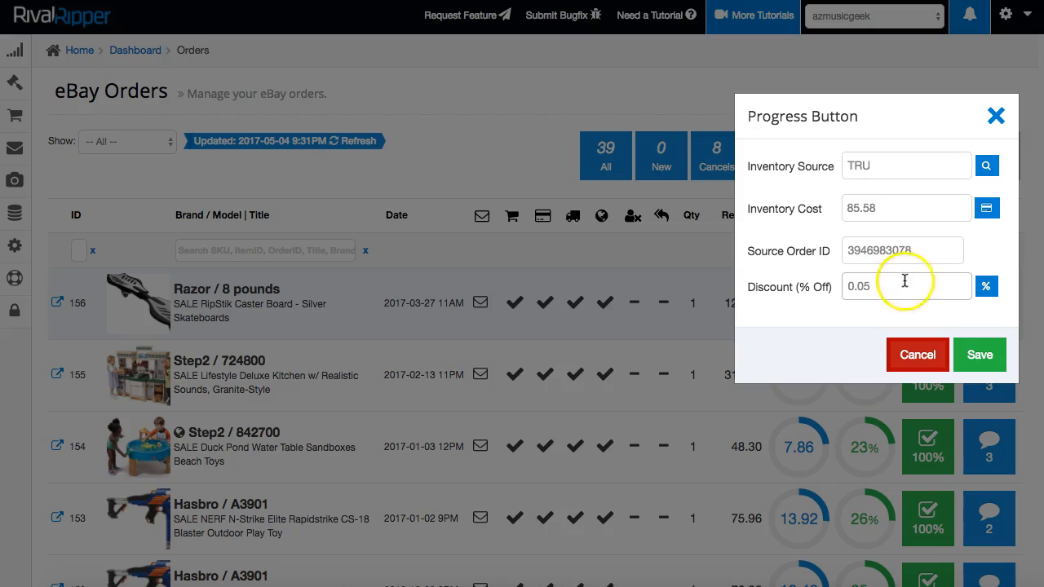
click(916, 291)
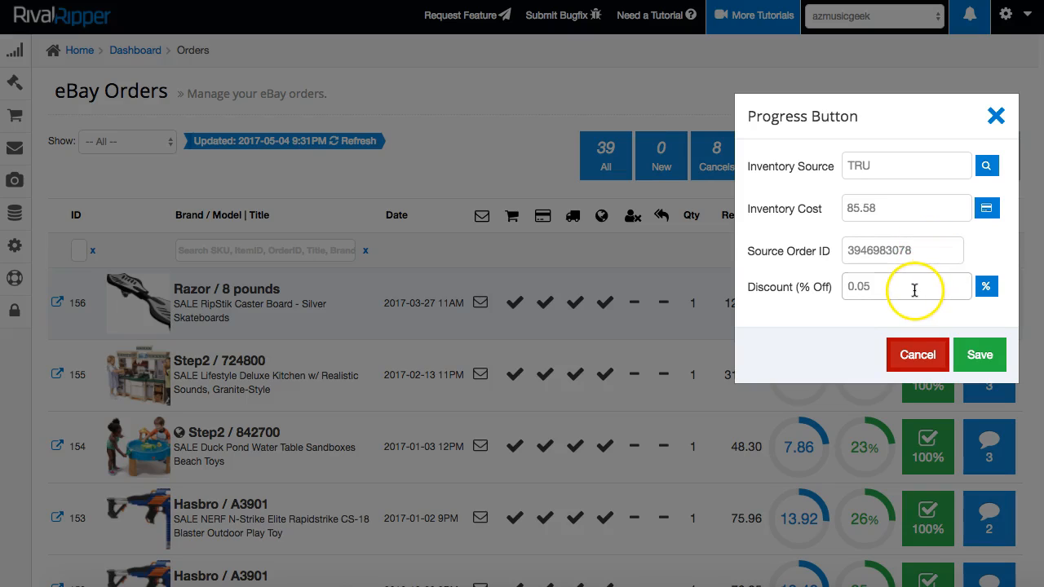
click(912, 349)
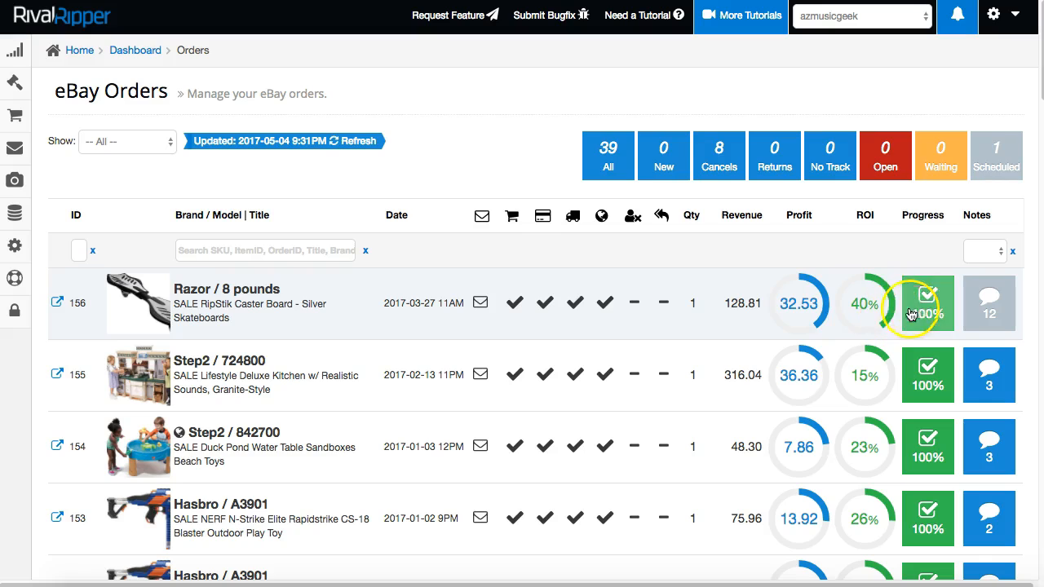
Go from the eBay orders list to the dashboard
mouse_move(24, 51)
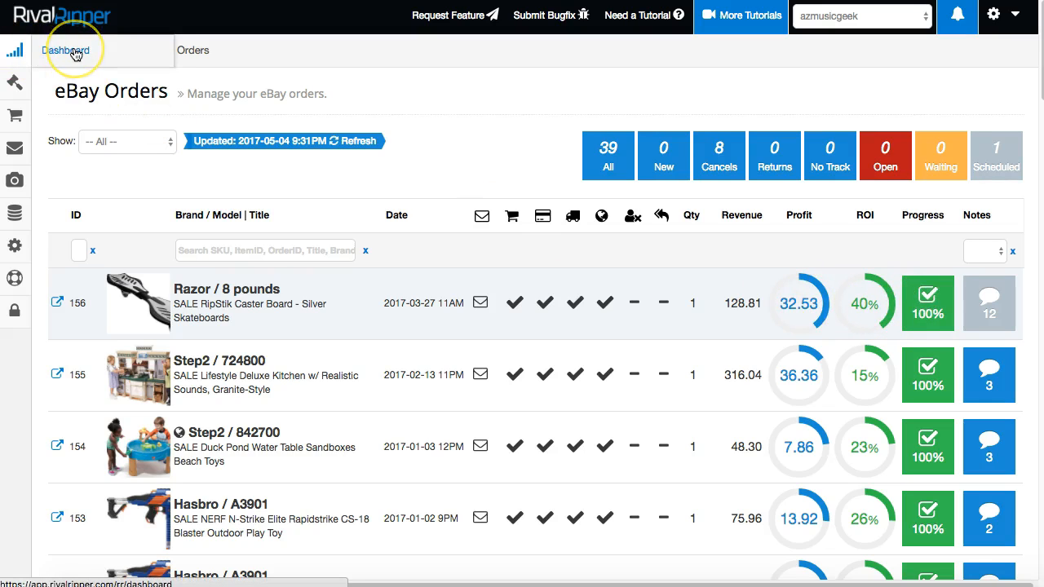